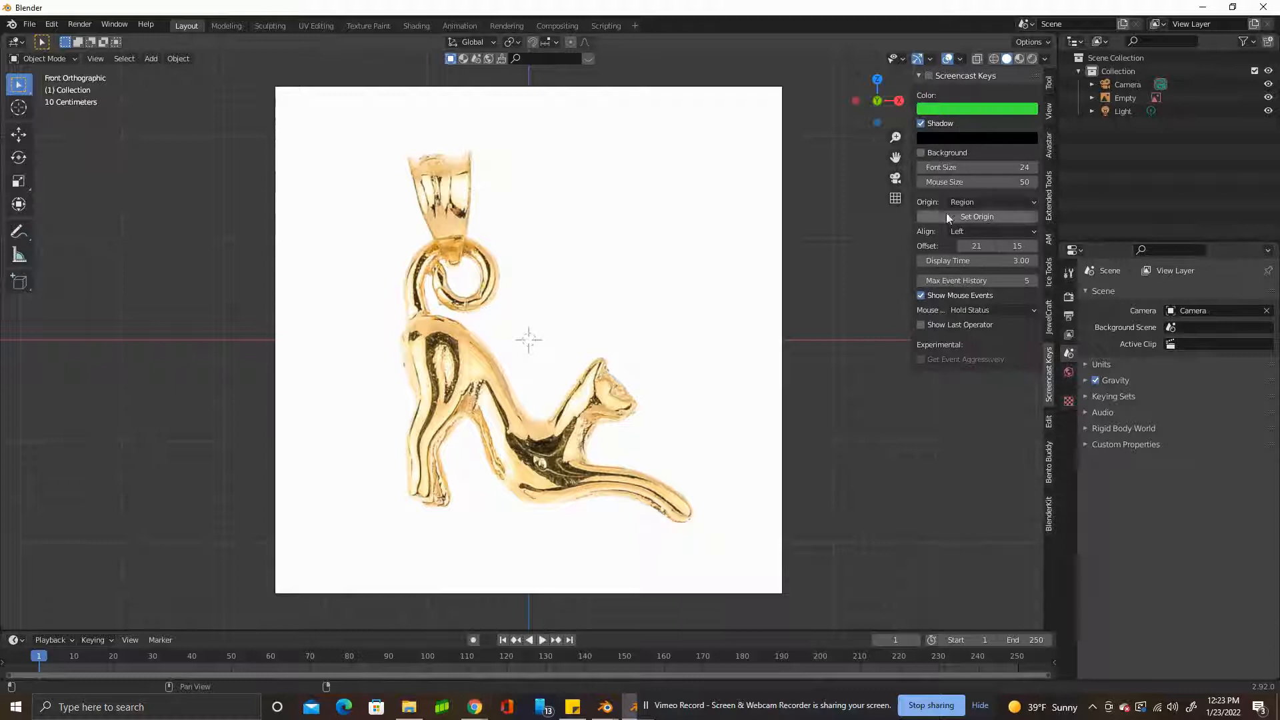
Enable the Screencast Keys display and collapse its settings.
left_click(920, 75)
scroll(574, 360, "up", 2)
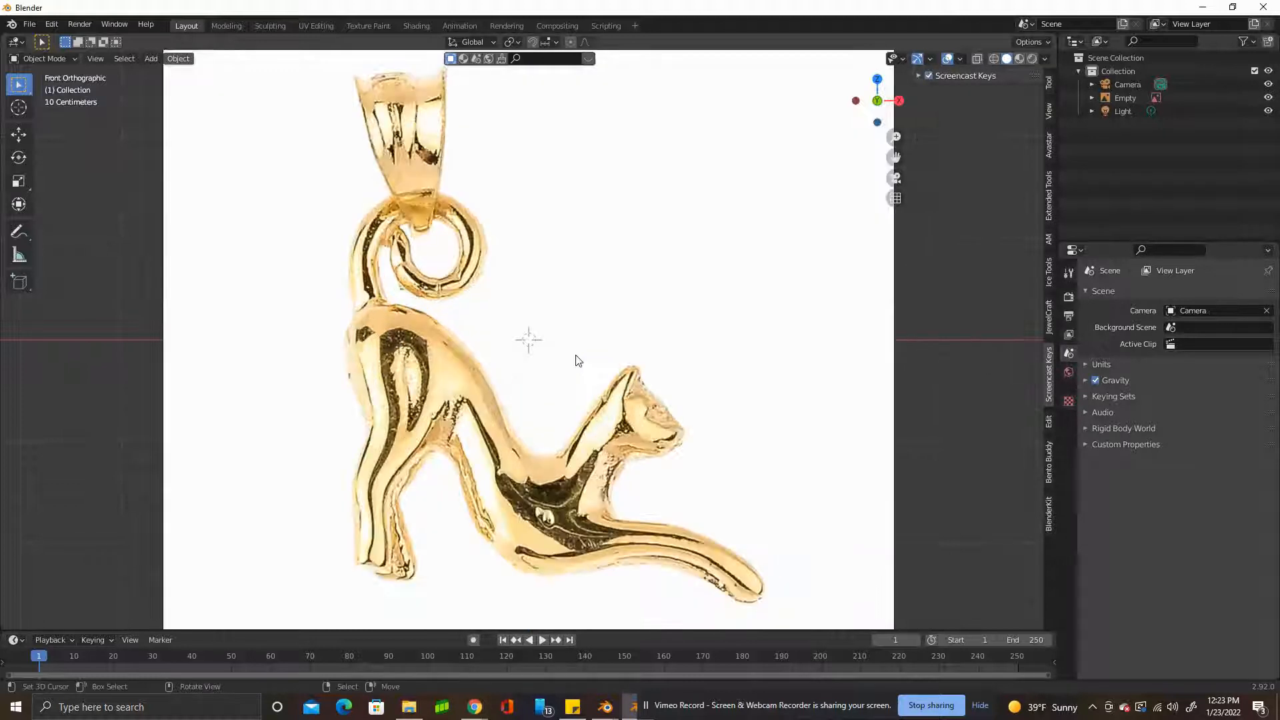
scroll(574, 360, "down", 1)
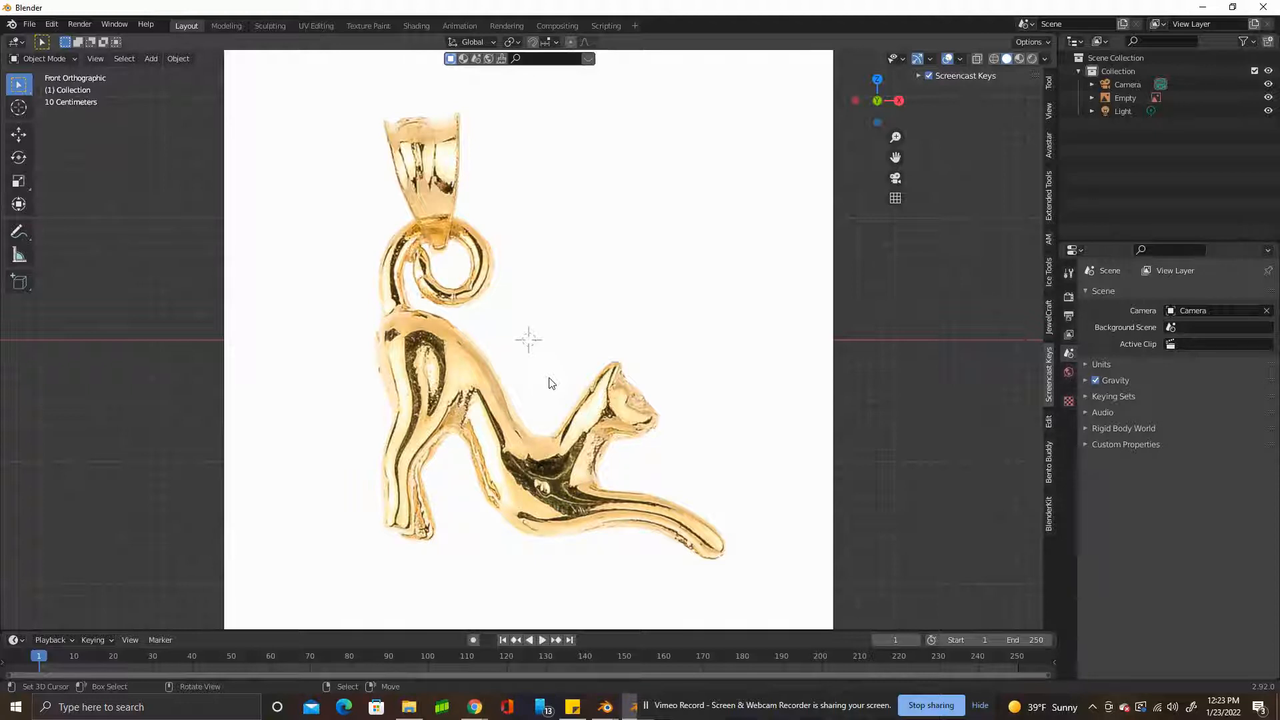
Select the cat pendant reference image in the scene.
scroll(461, 358, "down", 2)
middle_click_drag(809, 329, 792, 376)
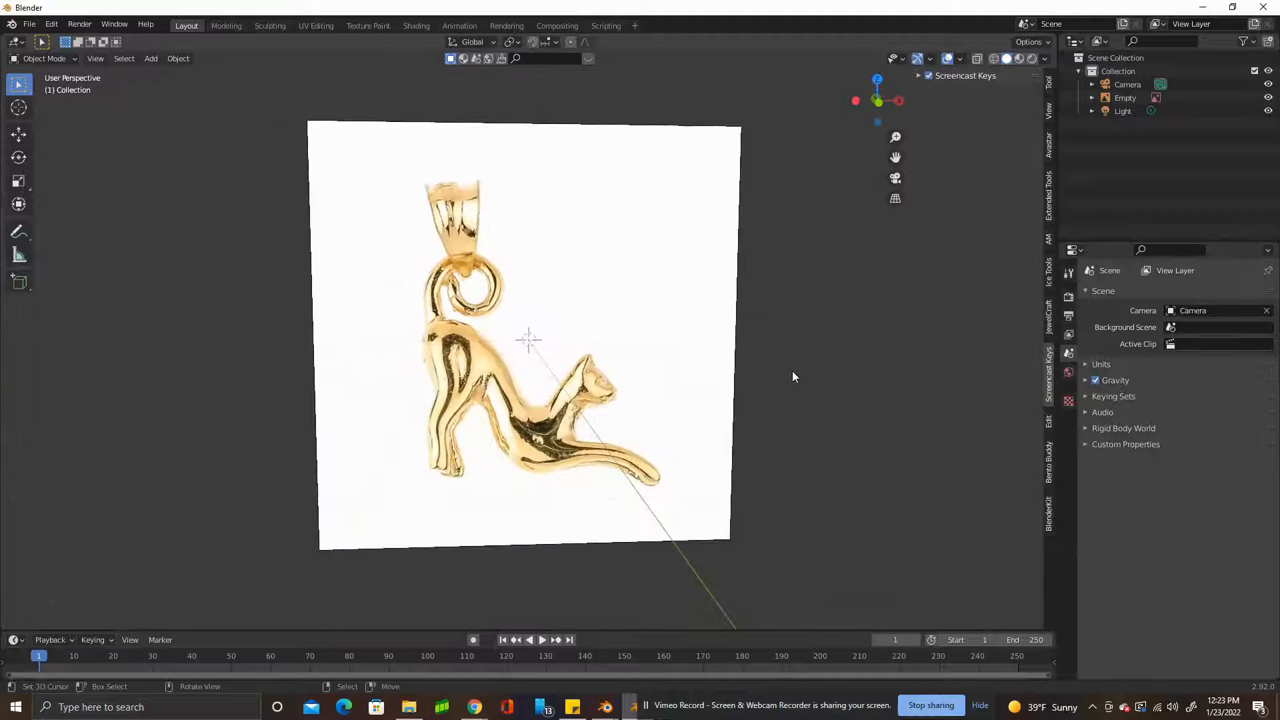
left_click(1048, 84)
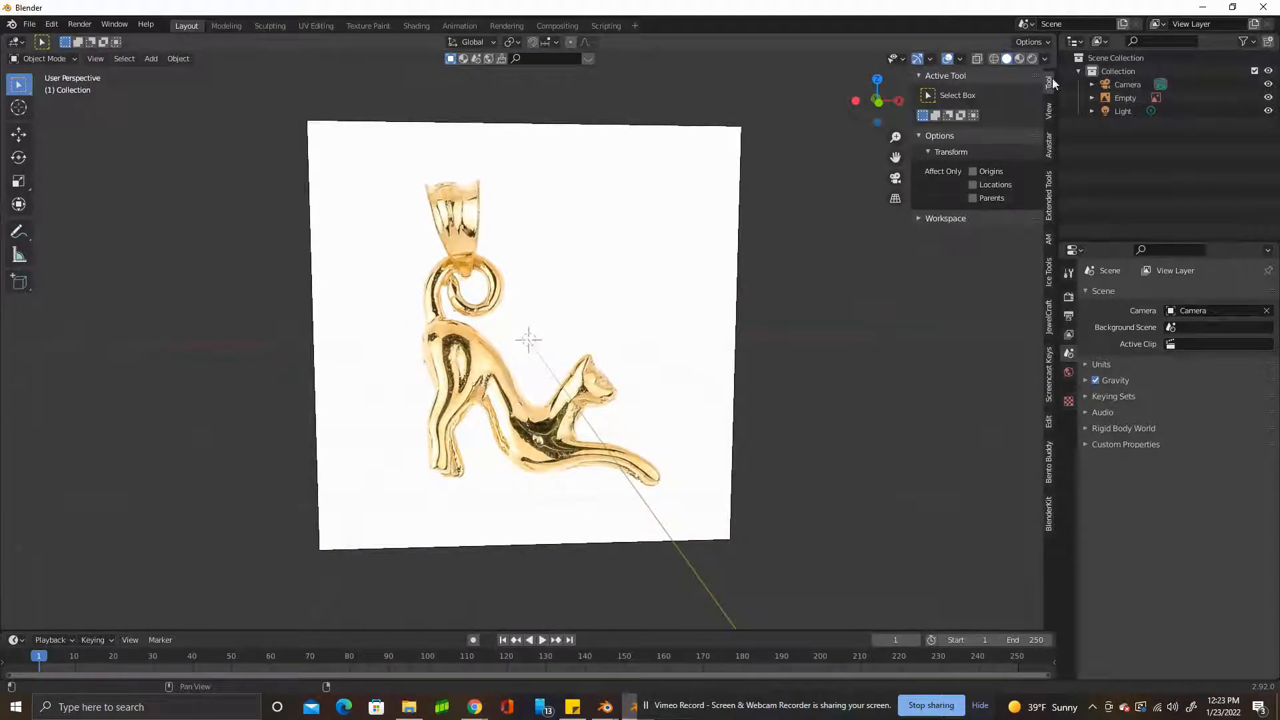
left_click(605, 204)
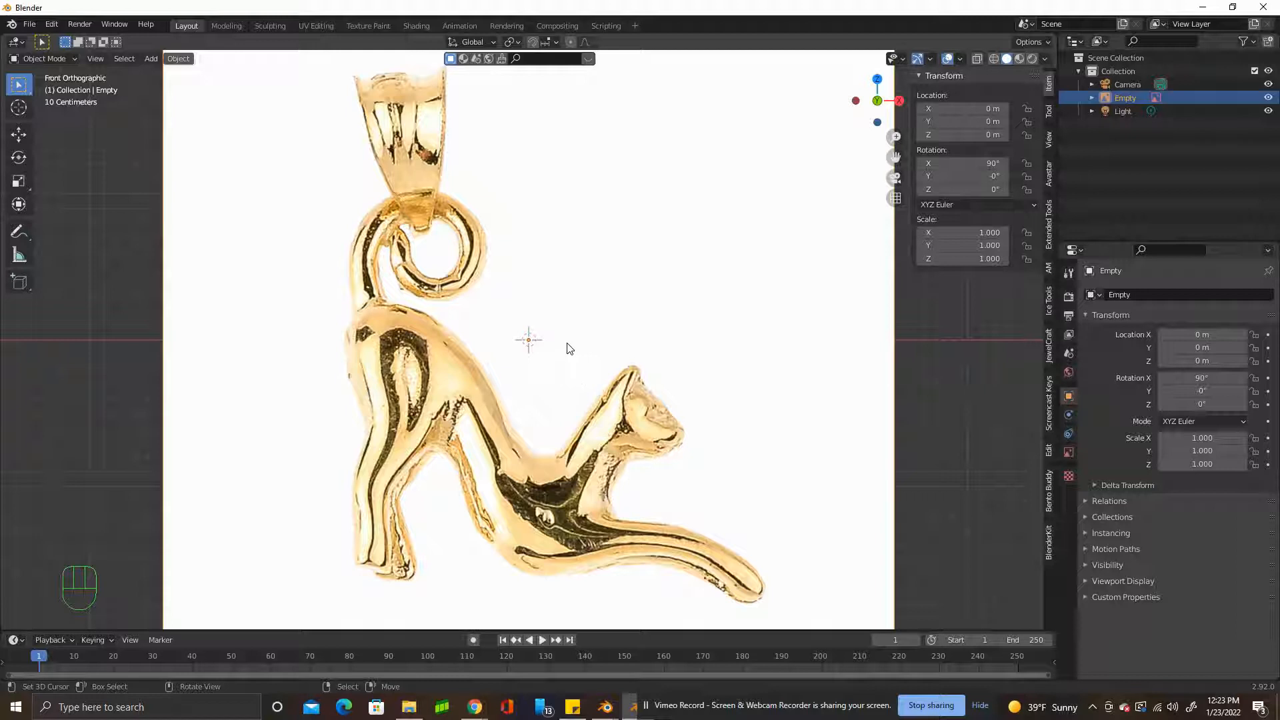
Add a mesh plane at the scene origin and rotate it 90° about the X axis.
scroll(548, 354, "down", 2)
key("shift+a")
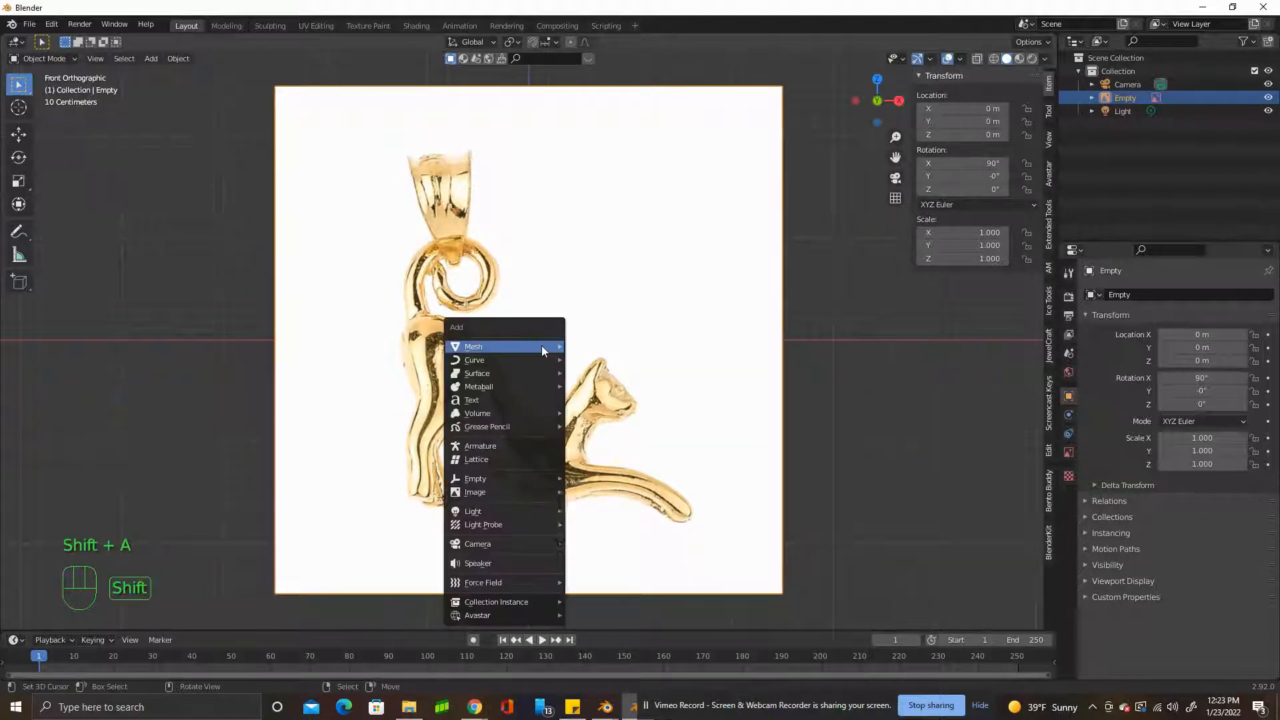
mouse_move(542, 347)
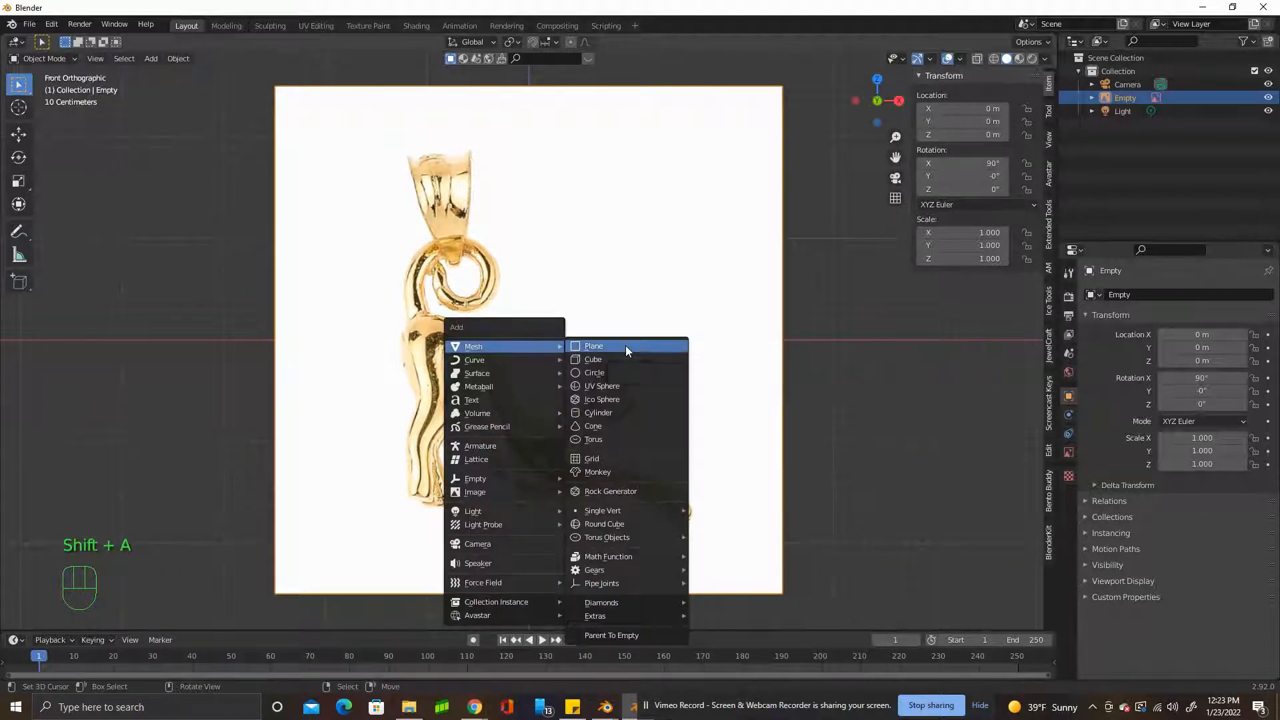
left_click(625, 346)
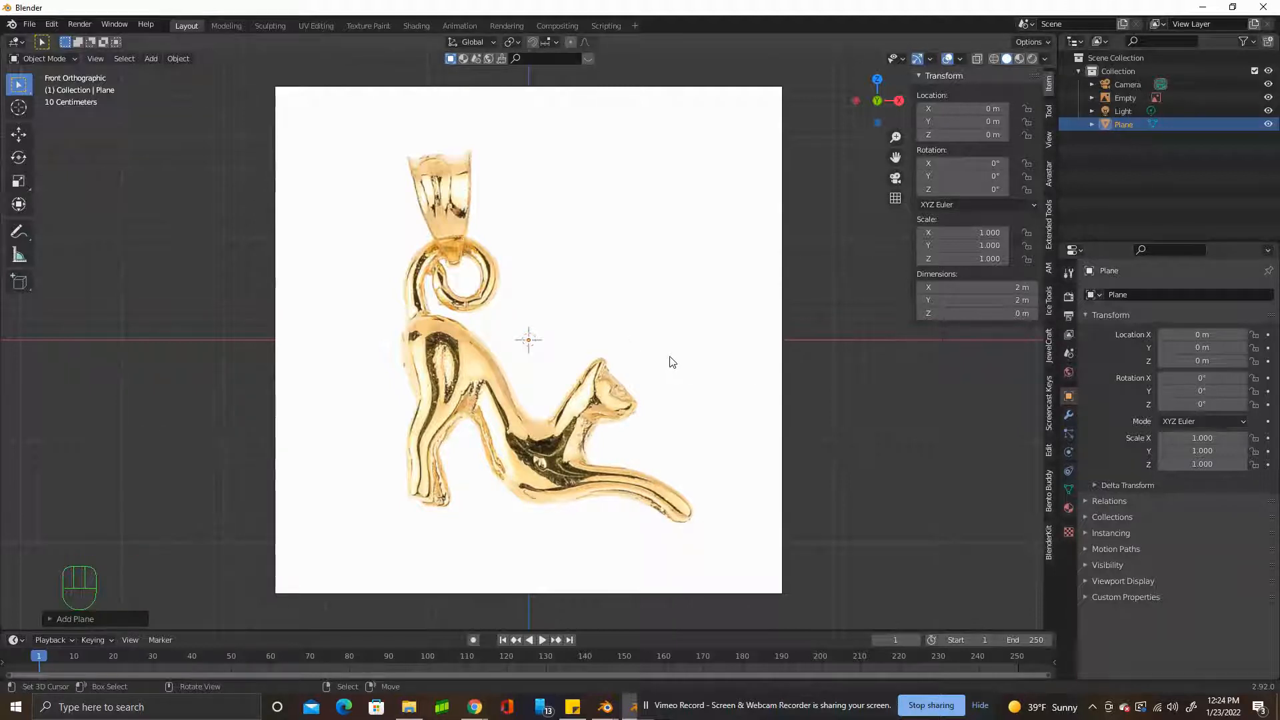
key("r")
key("x")
key("9")
key("0")
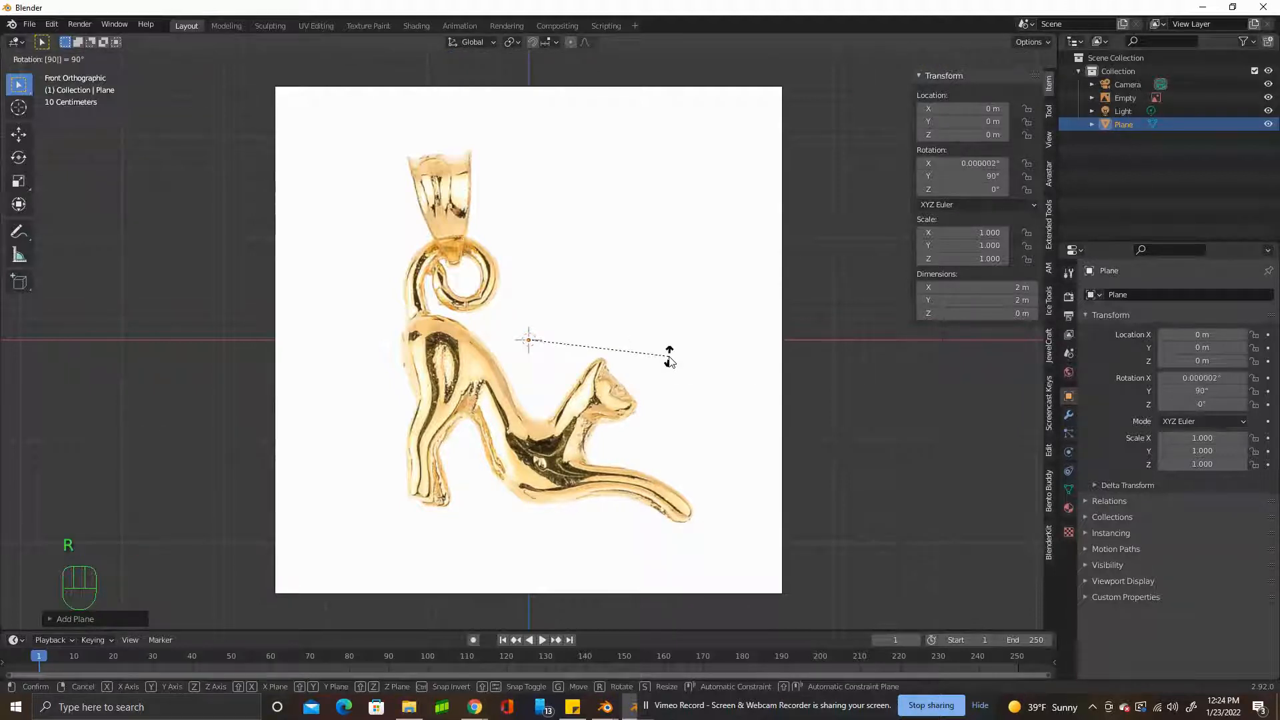
key("Return")
Shrink the plane to about 0.355 m square and move it onto the cat's head in the reference image.
scroll(669, 360, "up", 2)
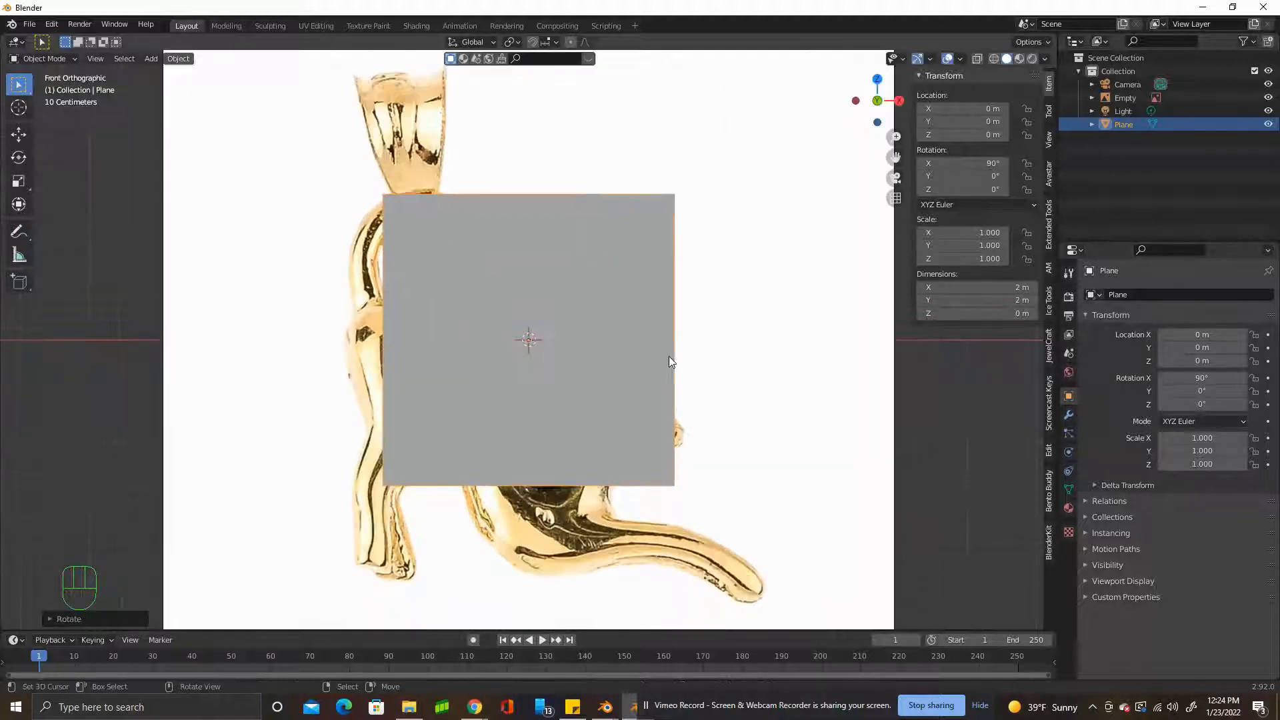
key("s")
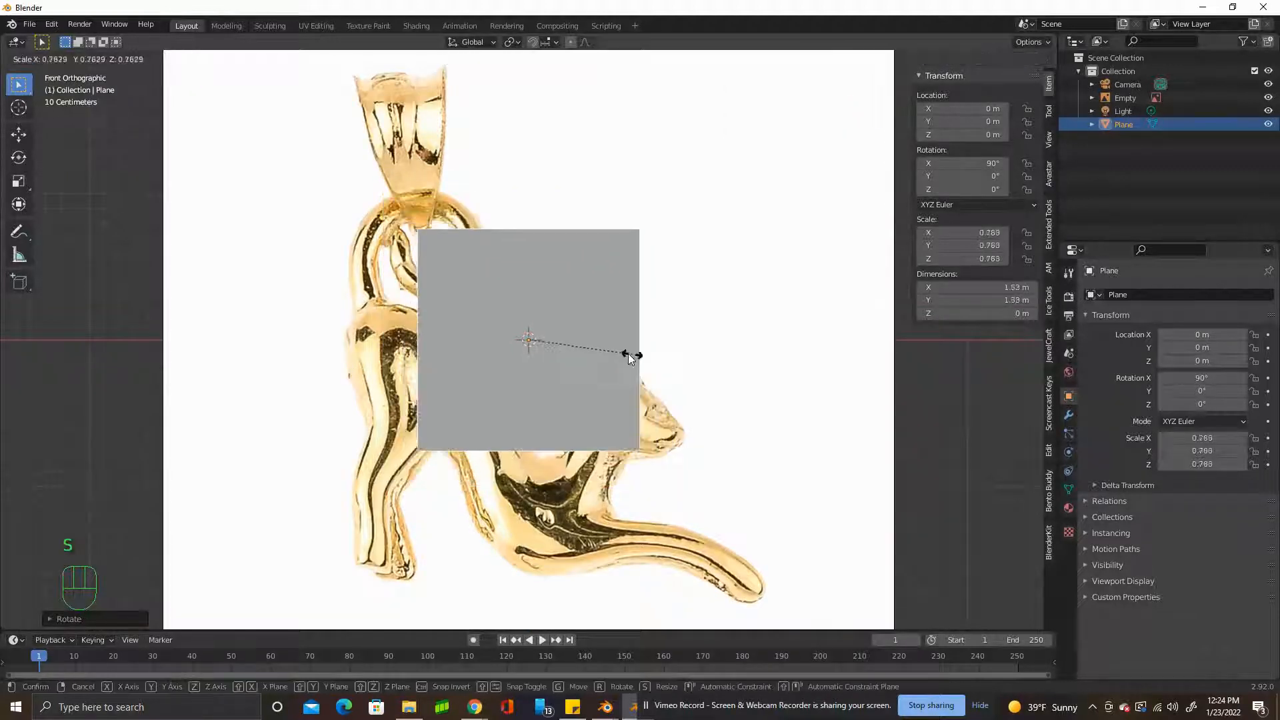
left_click(553, 344)
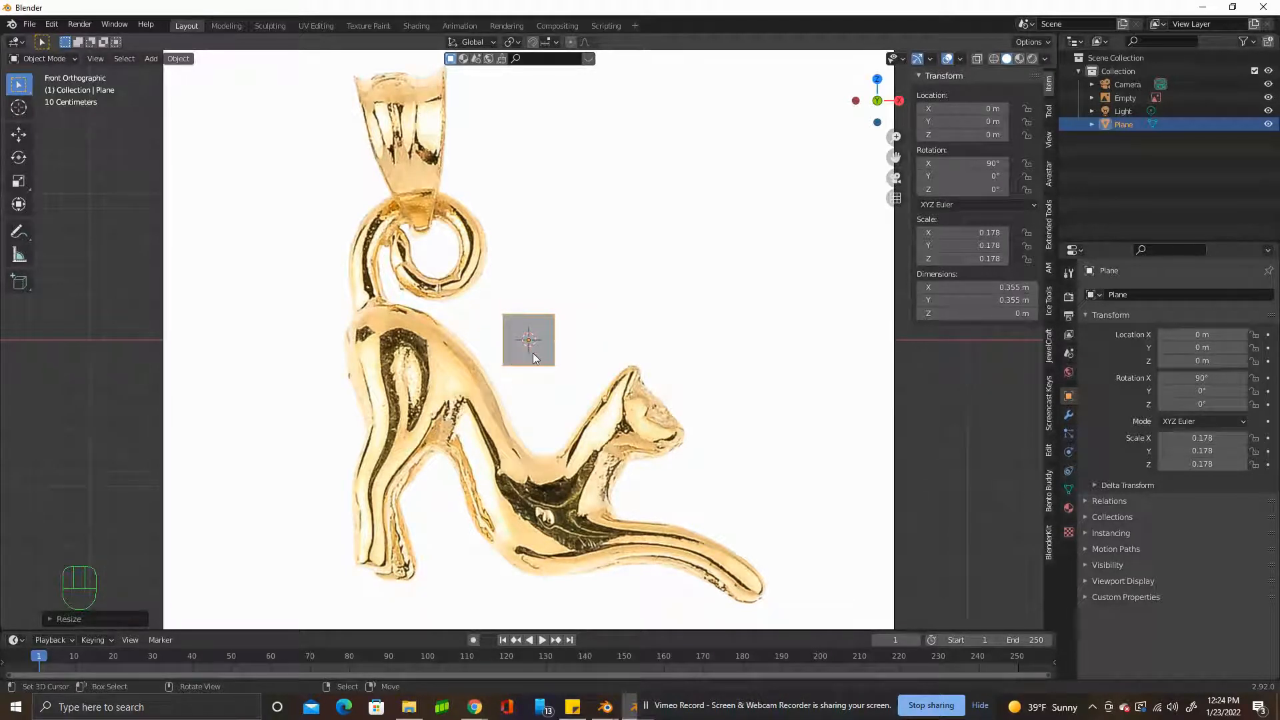
key("g")
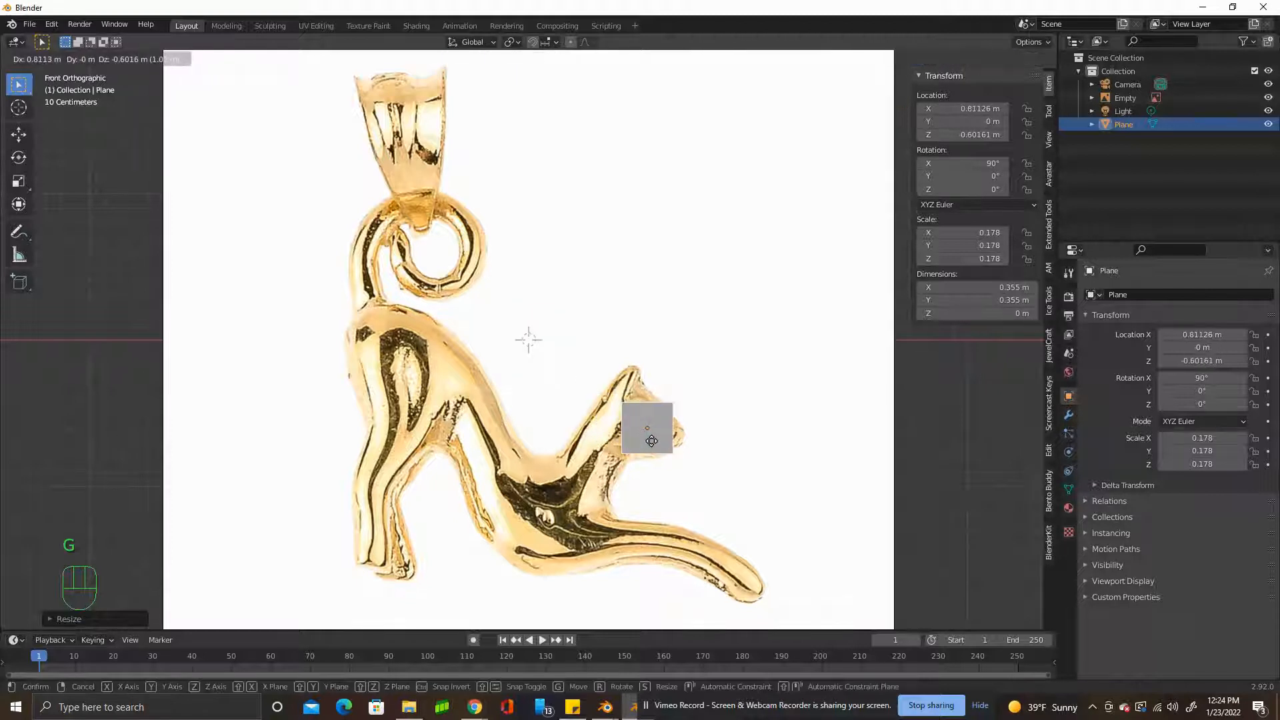
left_click(650, 440)
Fit the plane over the cat's muzzle, rotated to about 61.7° on Y and scaled to about 0.286 m square.
key("r")
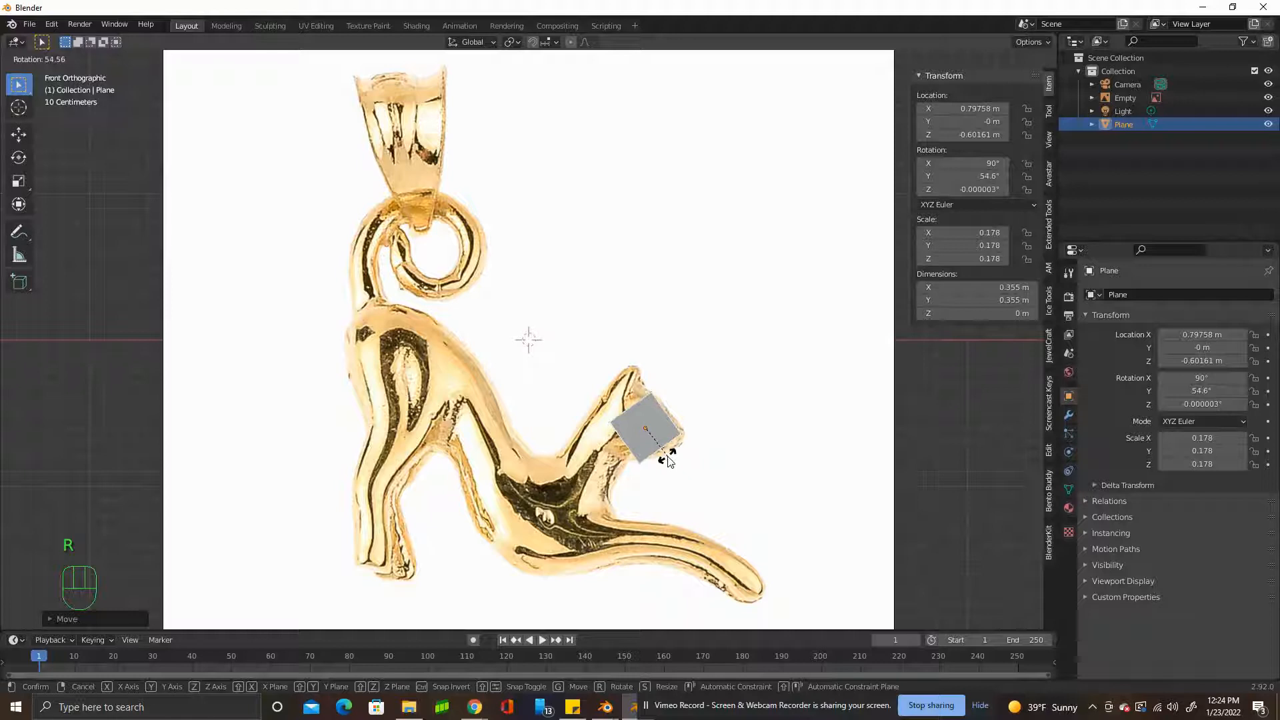
left_click(660, 453)
scroll(570, 297, "up", 5)
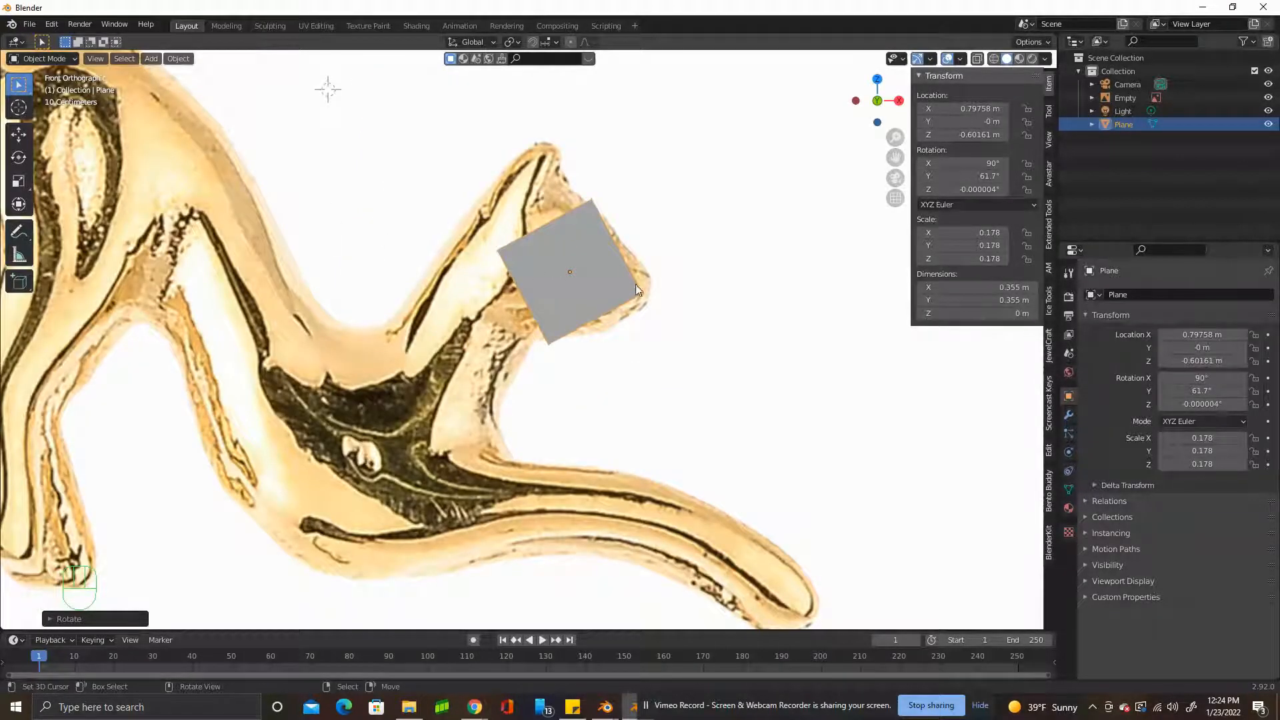
key("s")
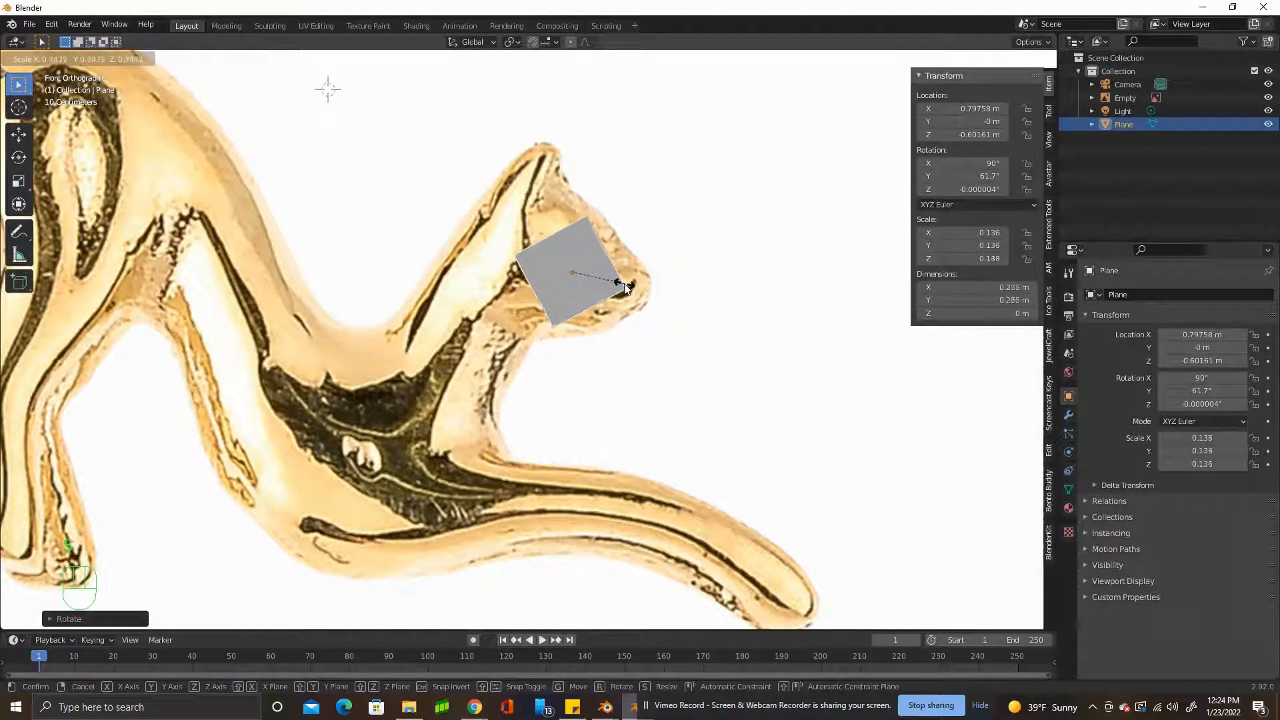
left_click(627, 285)
key("g")
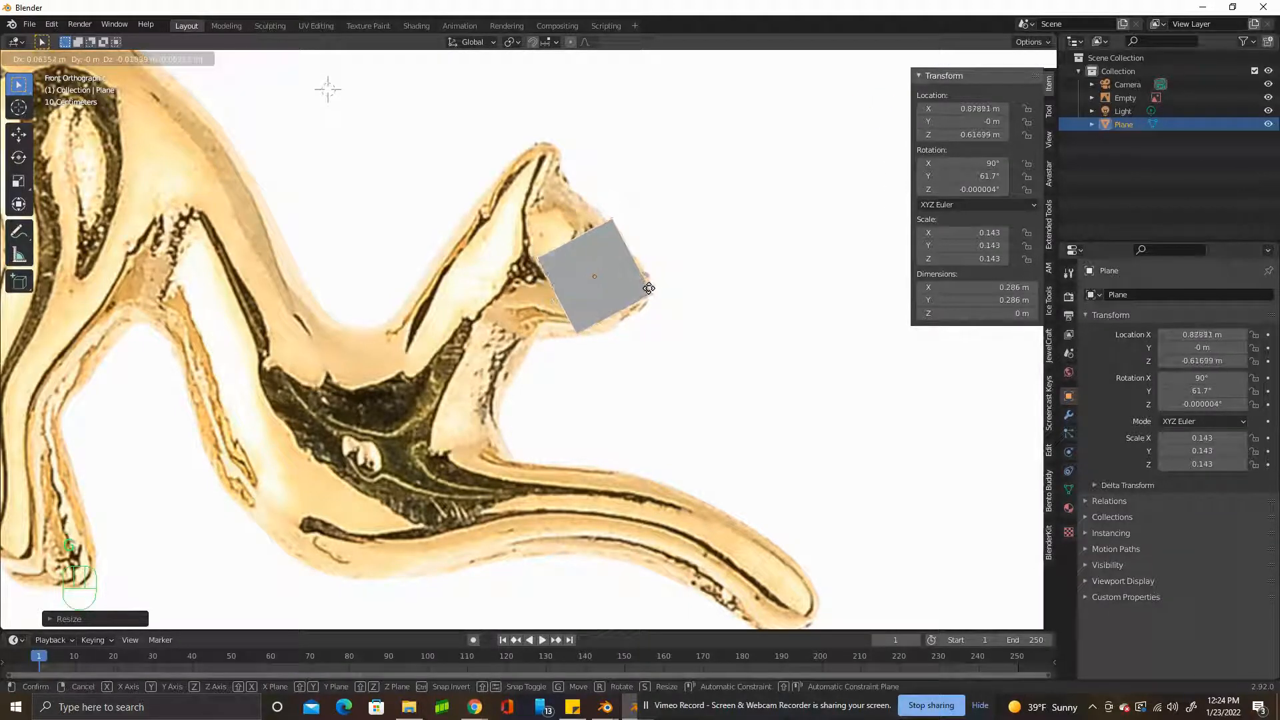
left_click(648, 282)
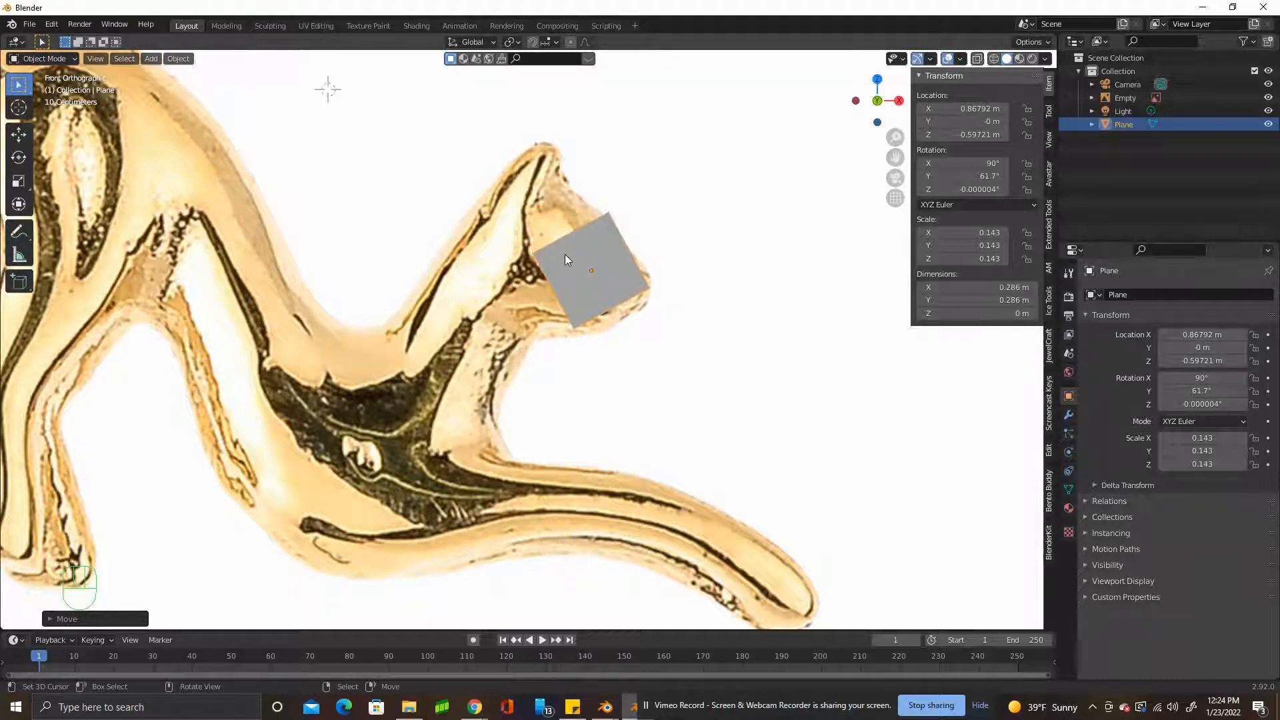
Reshape the plane in Edit Mode by moving its four corner vertices to match the muzzle's tapered outline.
key("Tab")
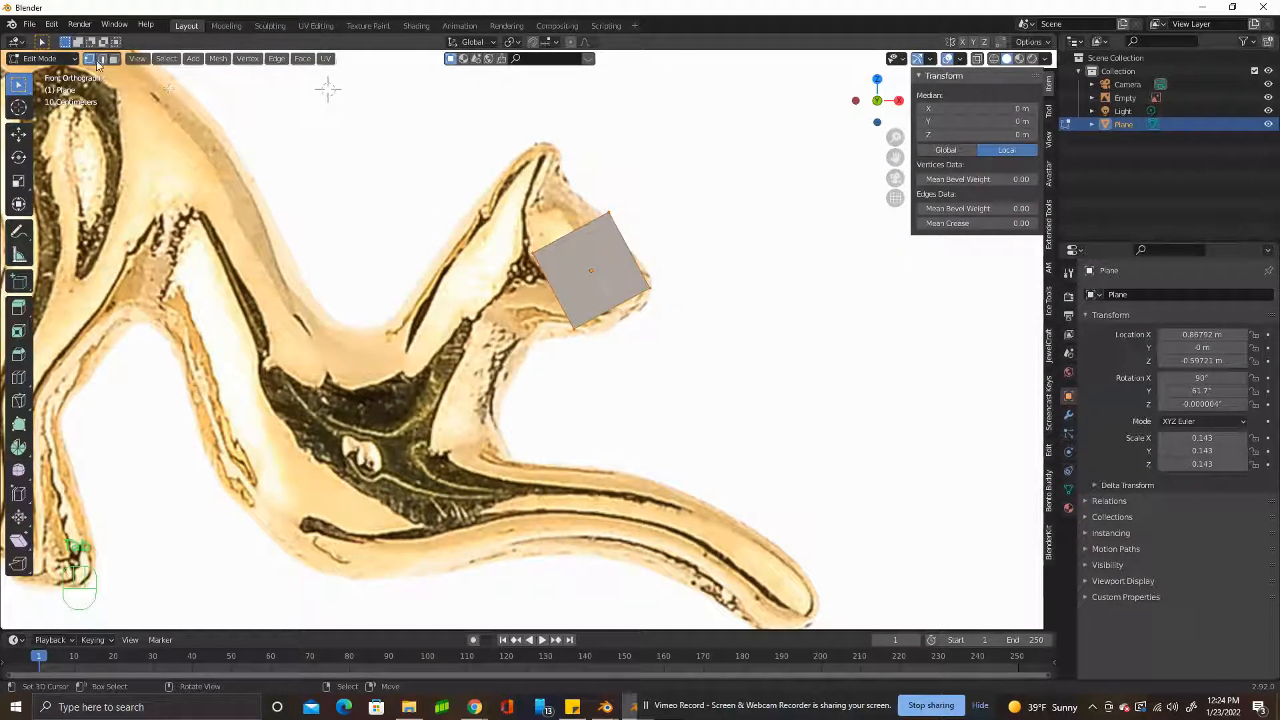
right_click_drag(650, 288, 650, 273)
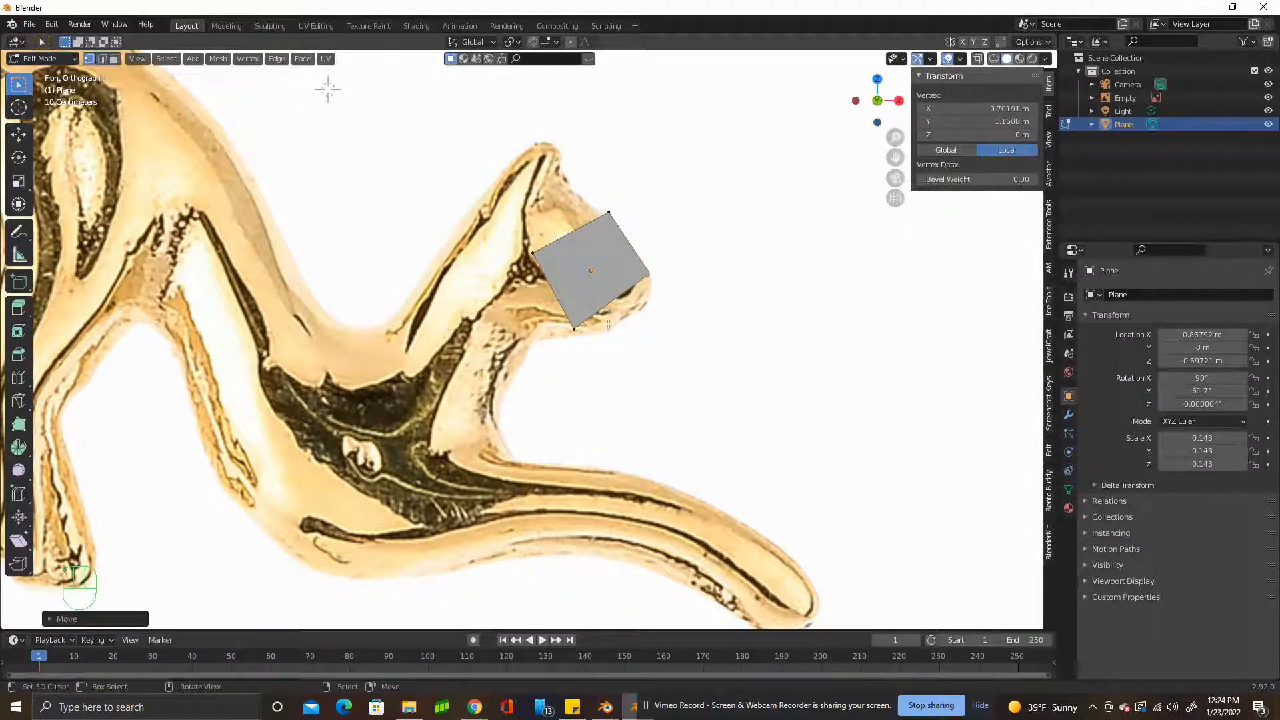
right_click_drag(577, 328, 648, 308)
right_click_drag(531, 251, 583, 341)
right_click_drag(609, 212, 605, 220)
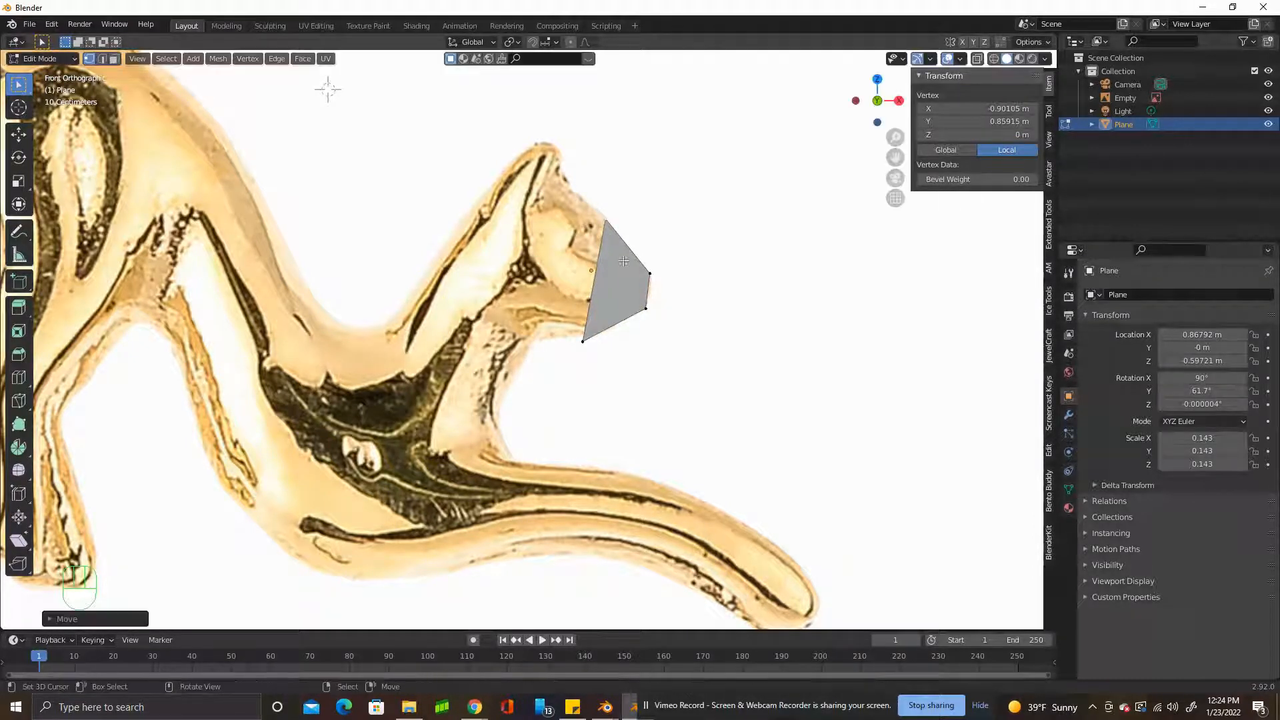
right_click_drag(644, 312, 645, 269)
right_click_drag(578, 342, 593, 333)
Extrude the plane's short front edge to the tip of the nose and scale it down to about 0.44.
left_click(449, 212)
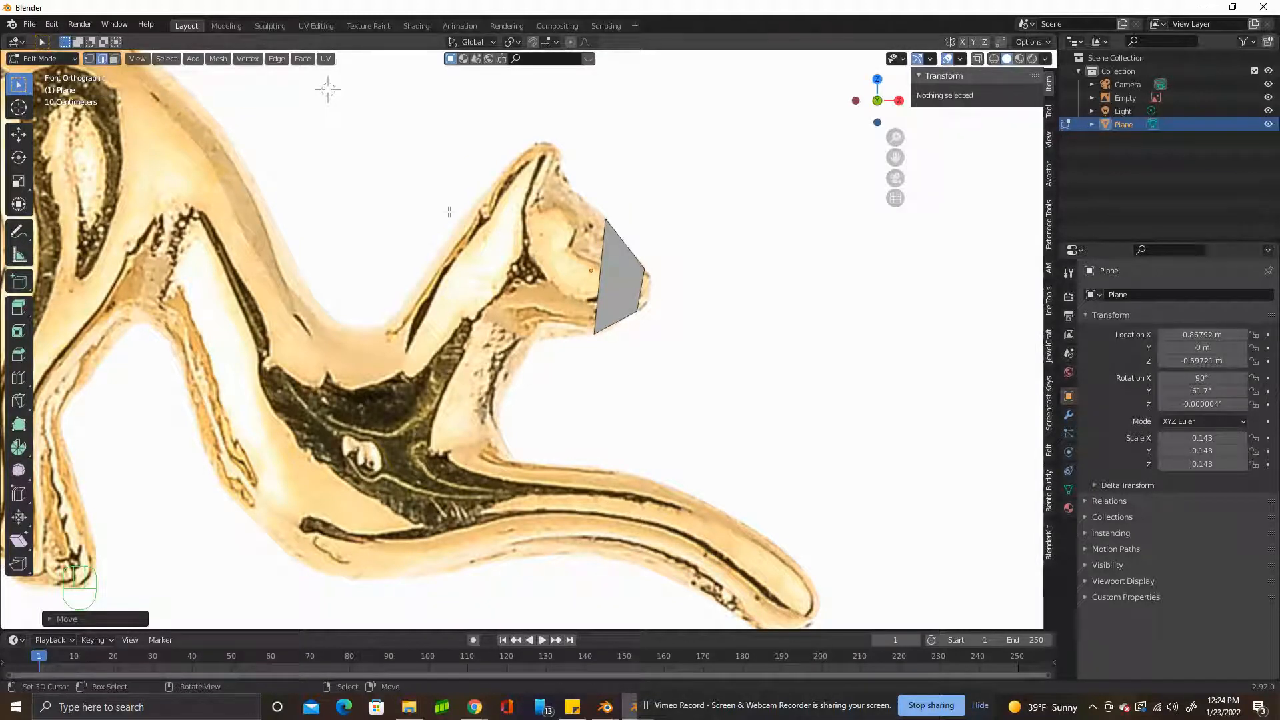
key("a")
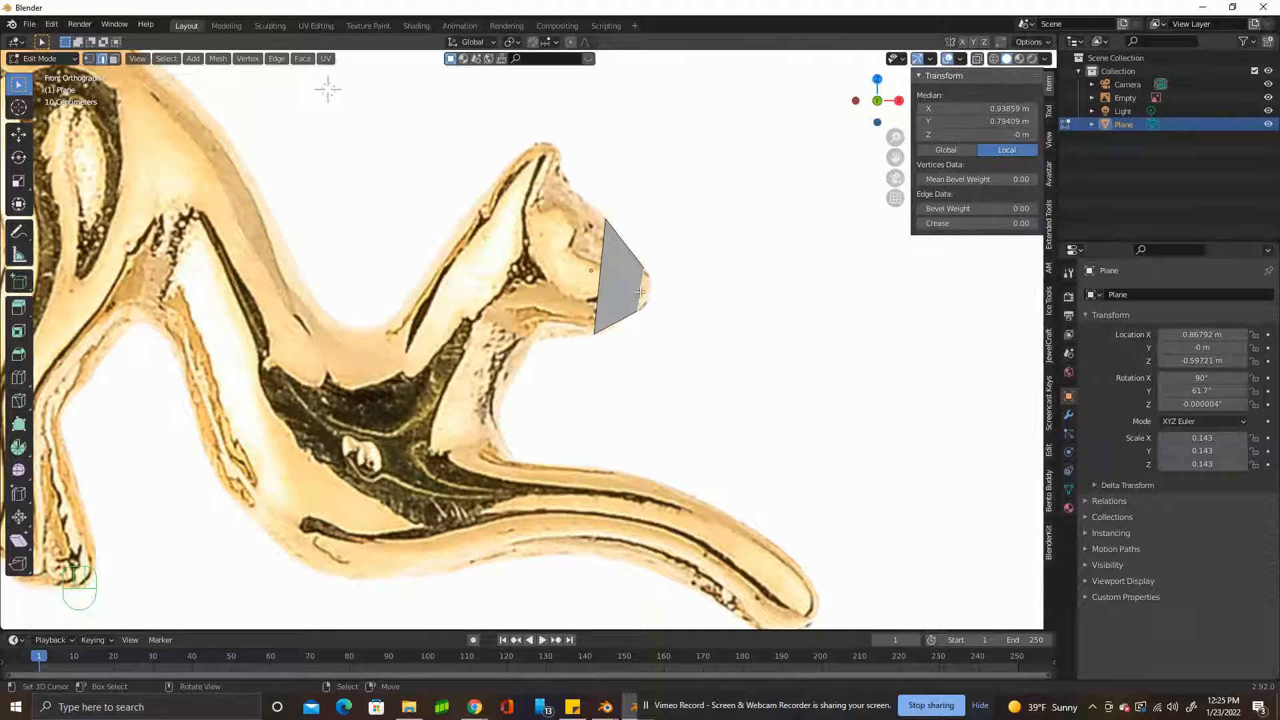
key("e")
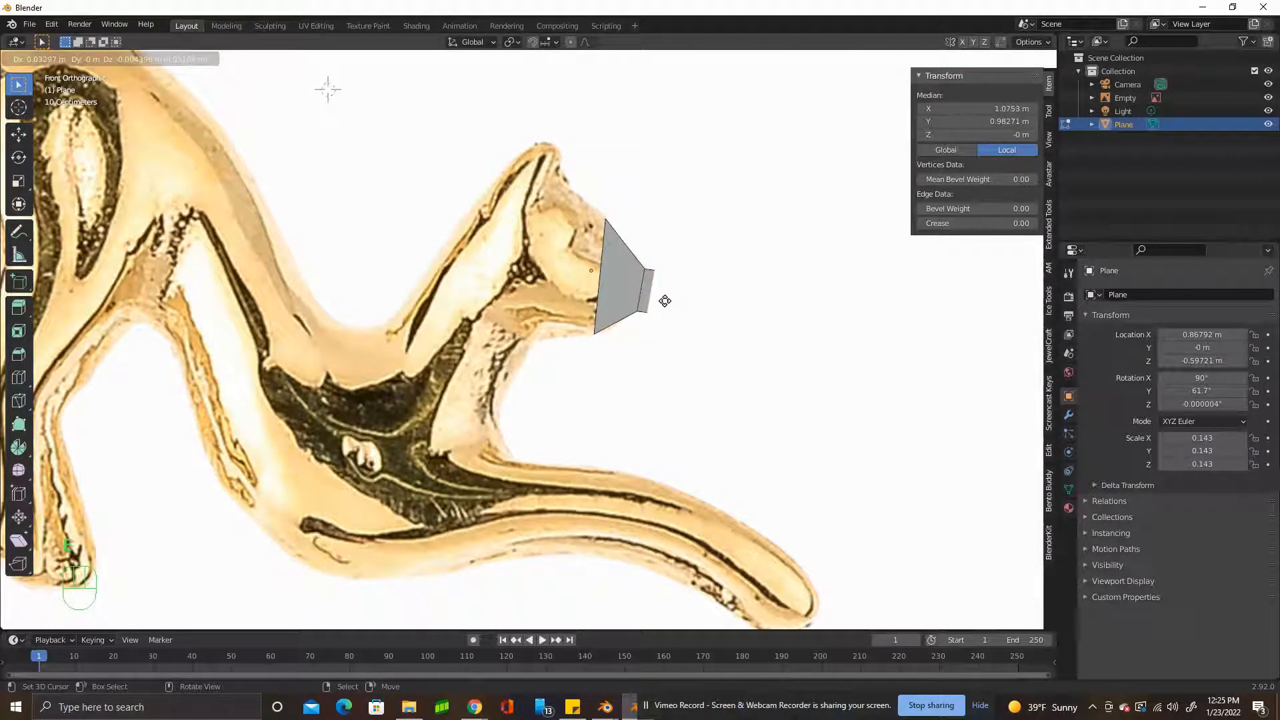
left_click(665, 301)
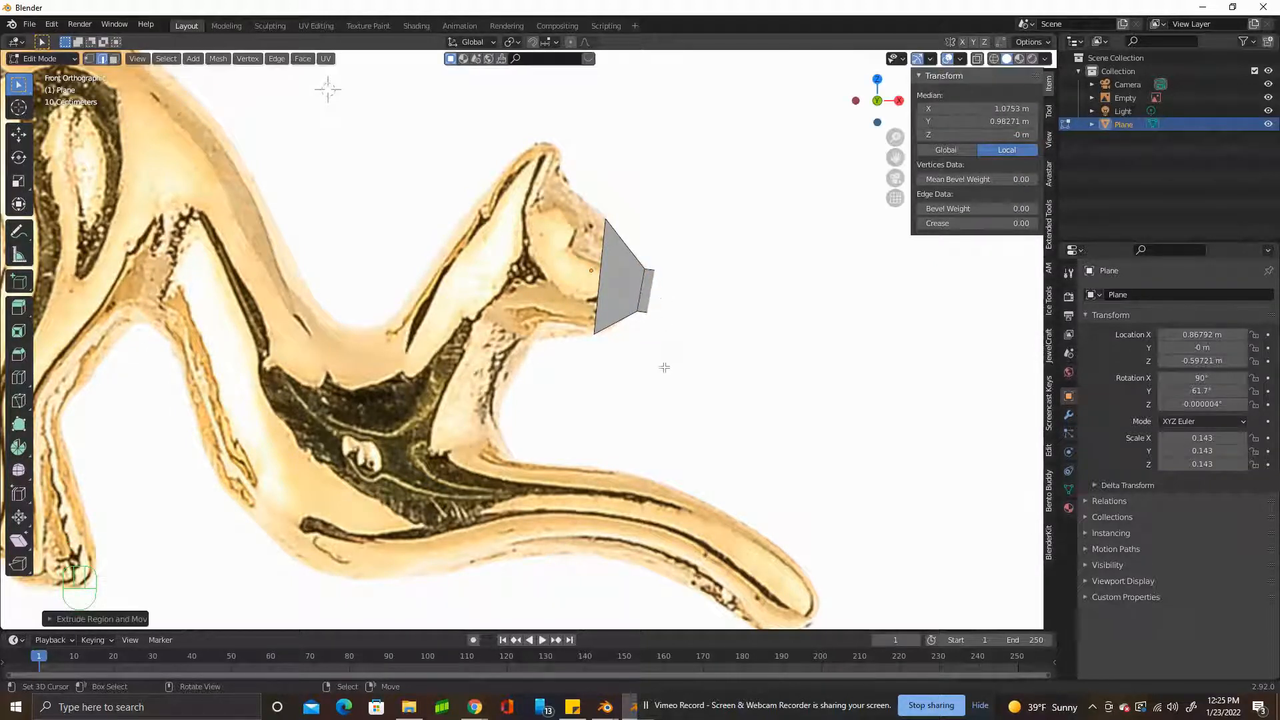
key("s")
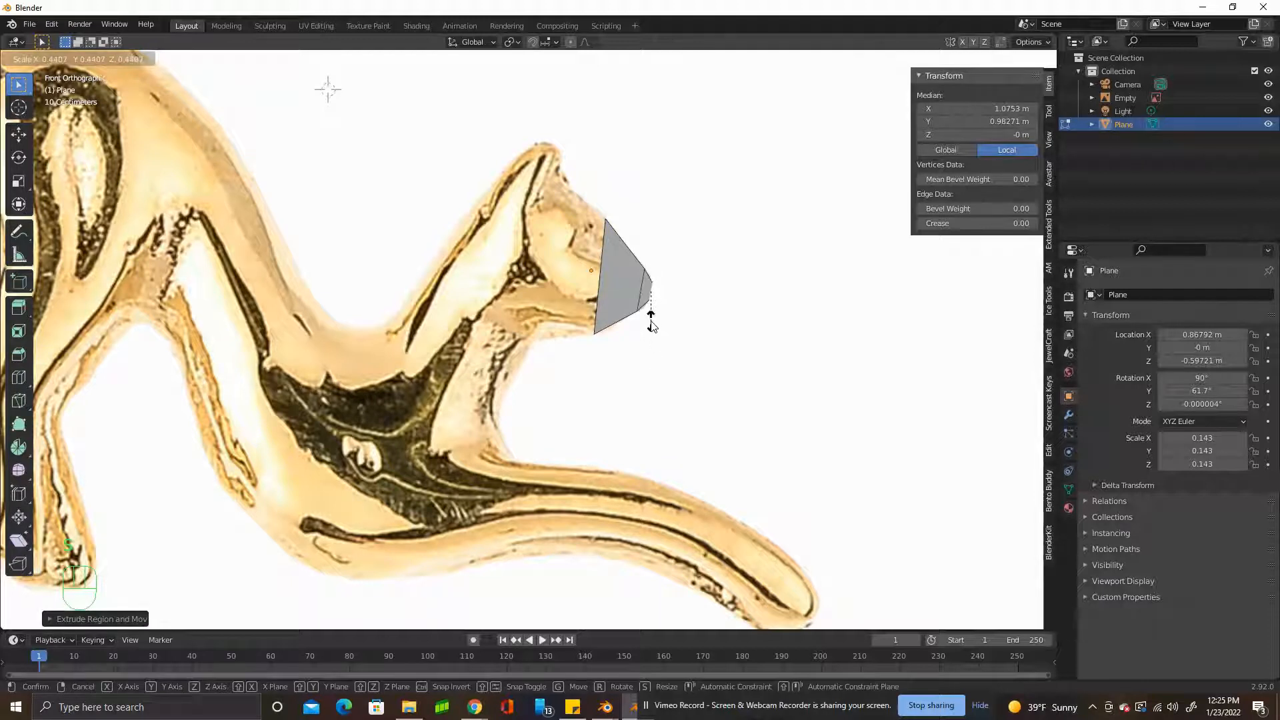
left_click(652, 325)
Extrude the plane's long rear edge back about 0.17 m into the head and scale it up to about 1.2.
right_click(598, 304)
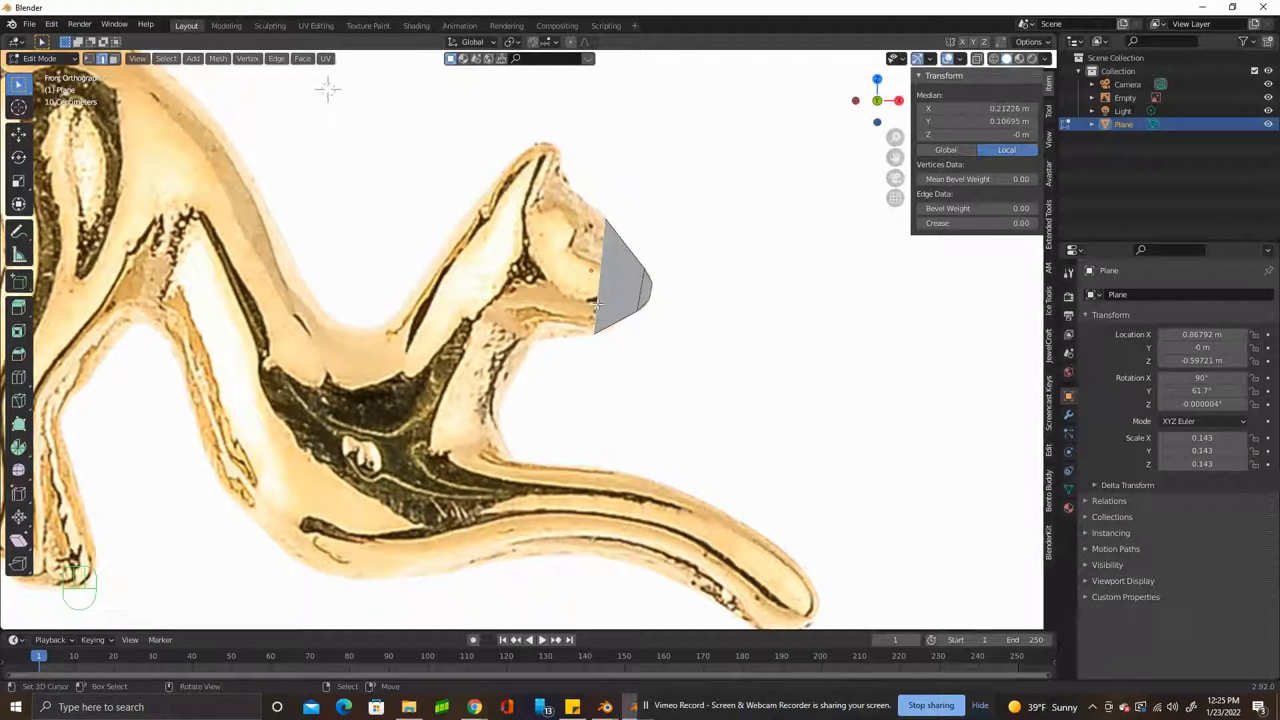
key("e")
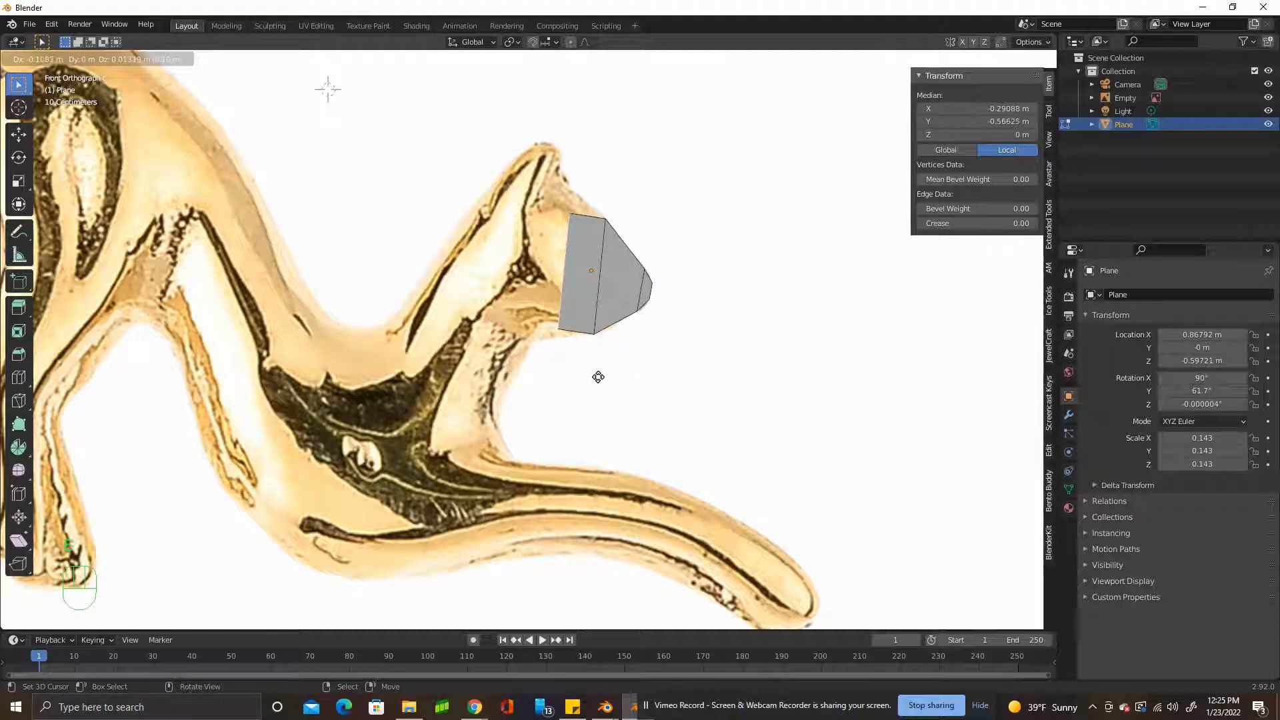
left_click(599, 378)
key("s")
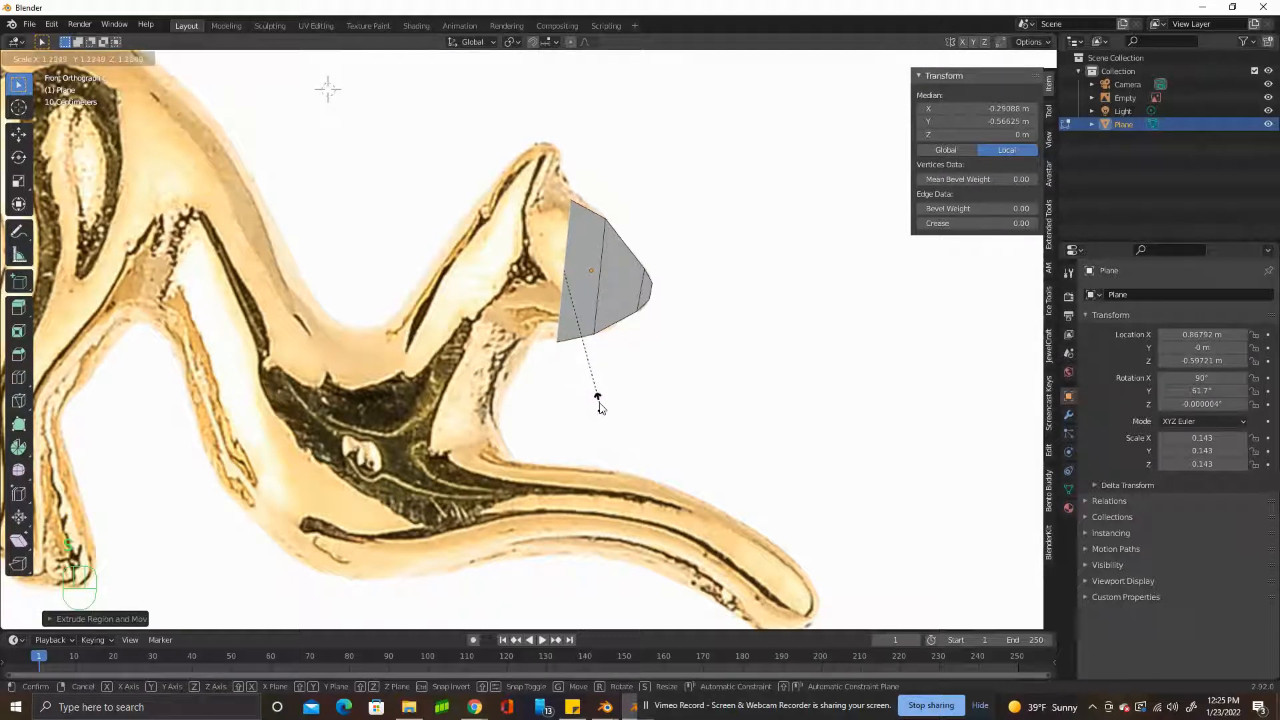
left_click(598, 403)
Rotate, shift and slightly enlarge the newly extruded rear edge to meet the forehead and jaw outlines.
key("r")
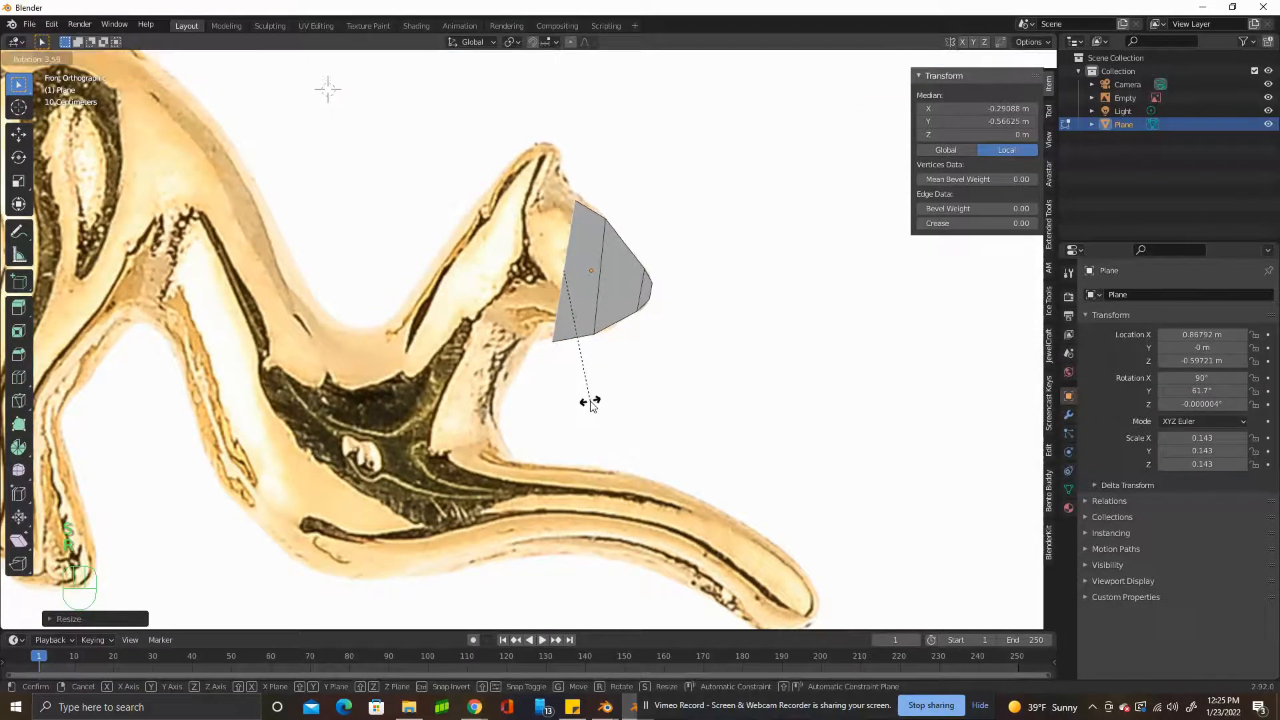
left_click(590, 398)
key("g")
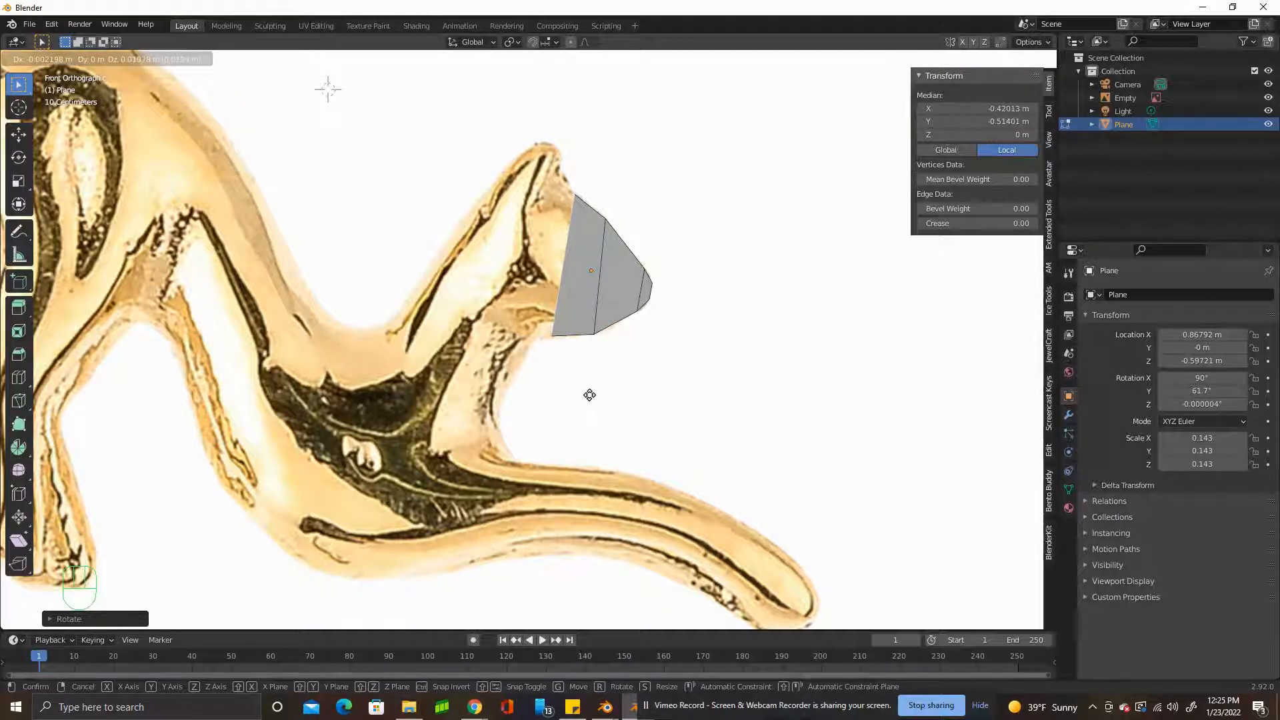
left_click(586, 394)
key("s")
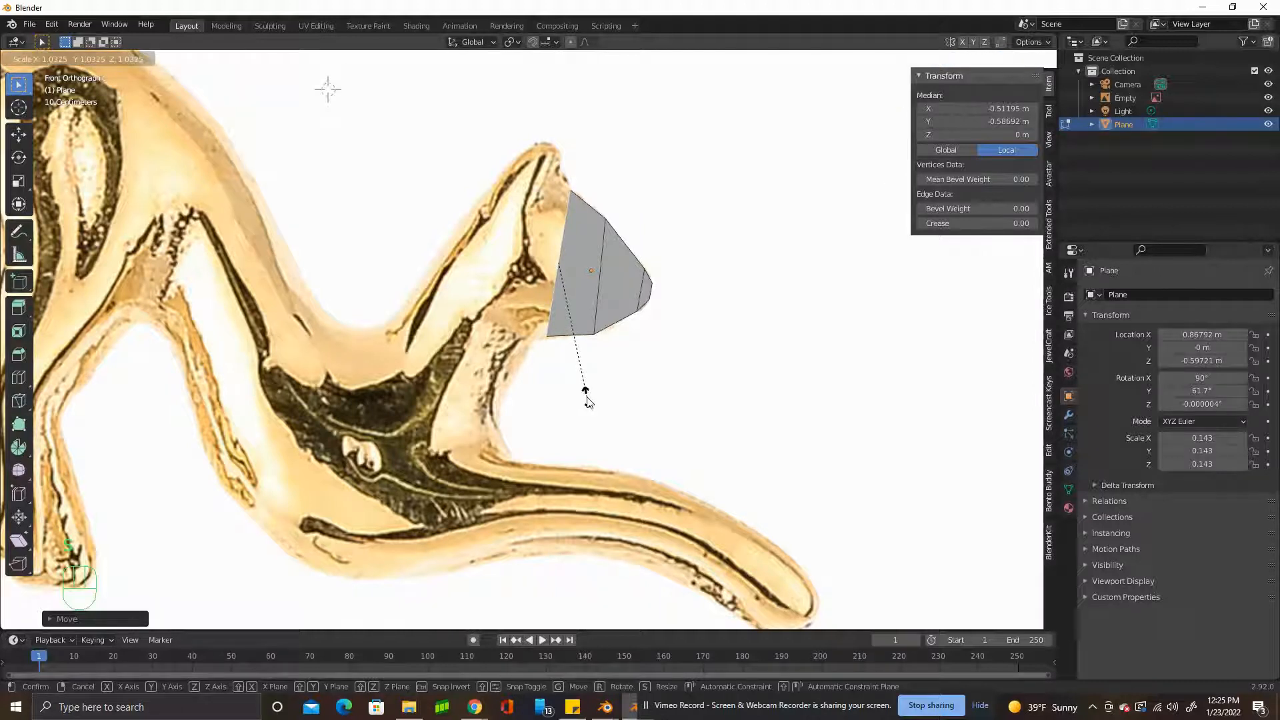
left_click(587, 400)
Extrude the head's rear edge farther back and move its upper vertex onto the front outline of the ear.
key("e")
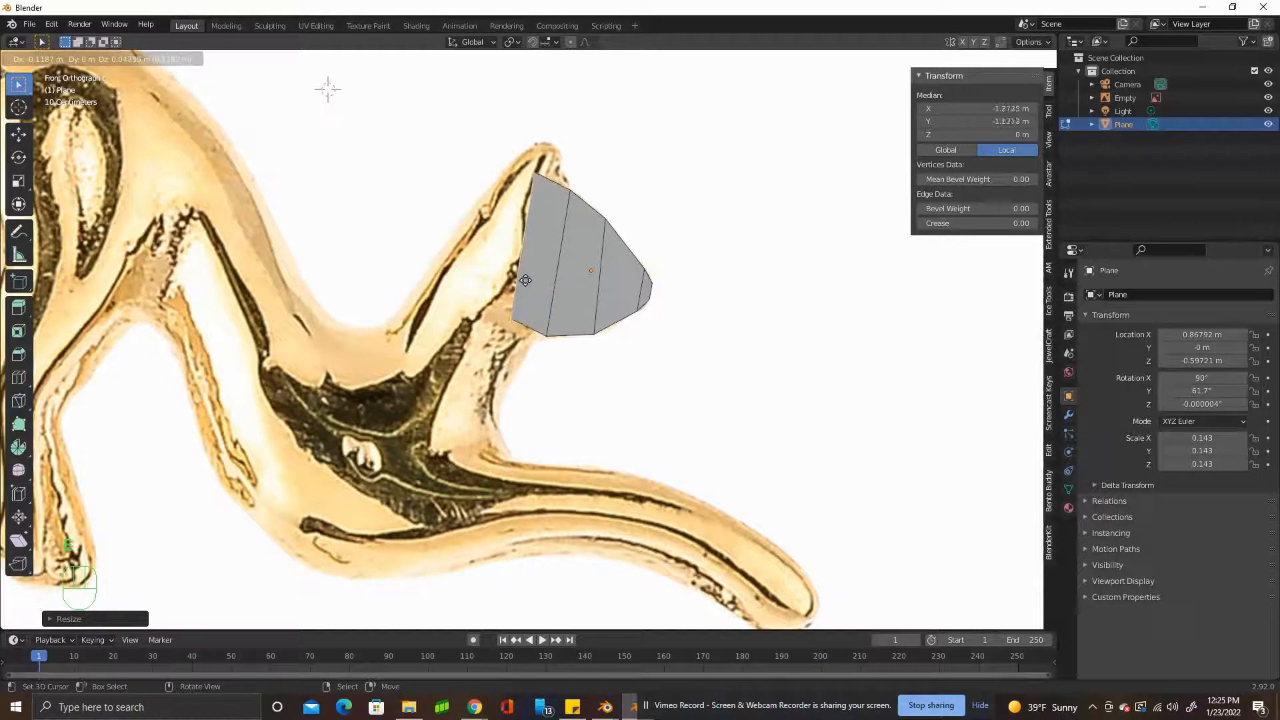
left_click(534, 271)
left_click(88, 59)
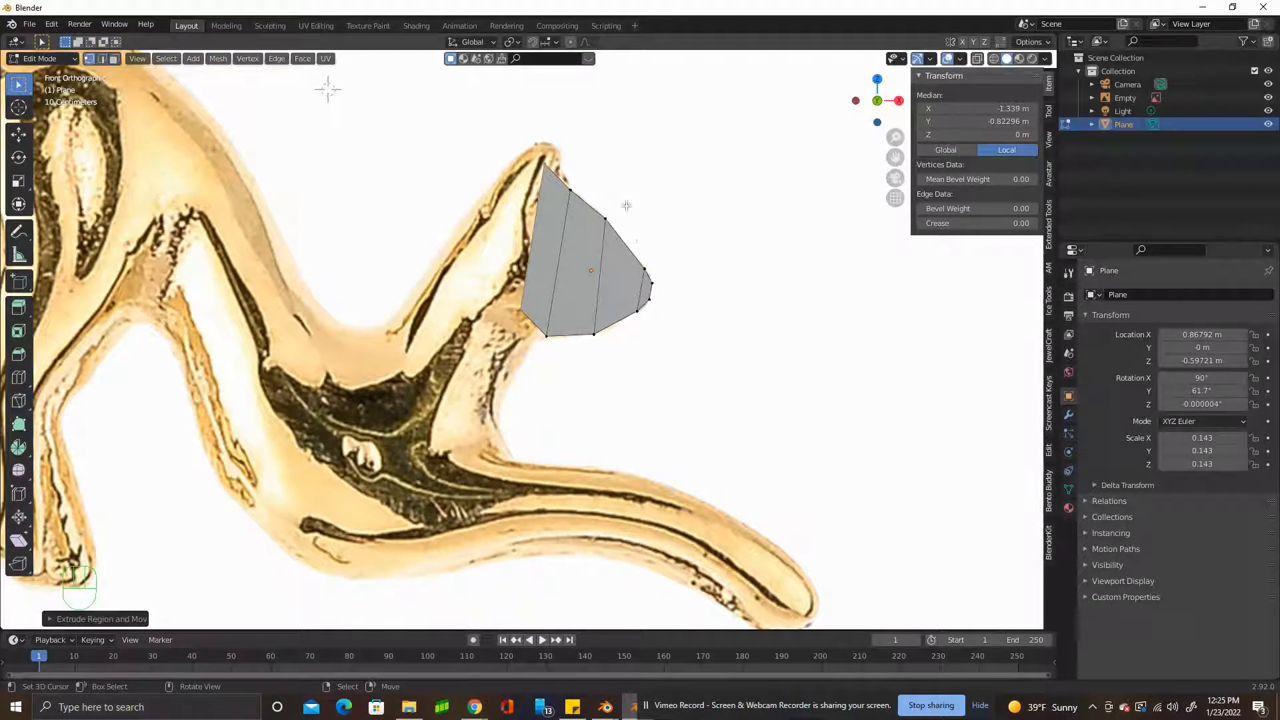
left_click(548, 165)
key("g")
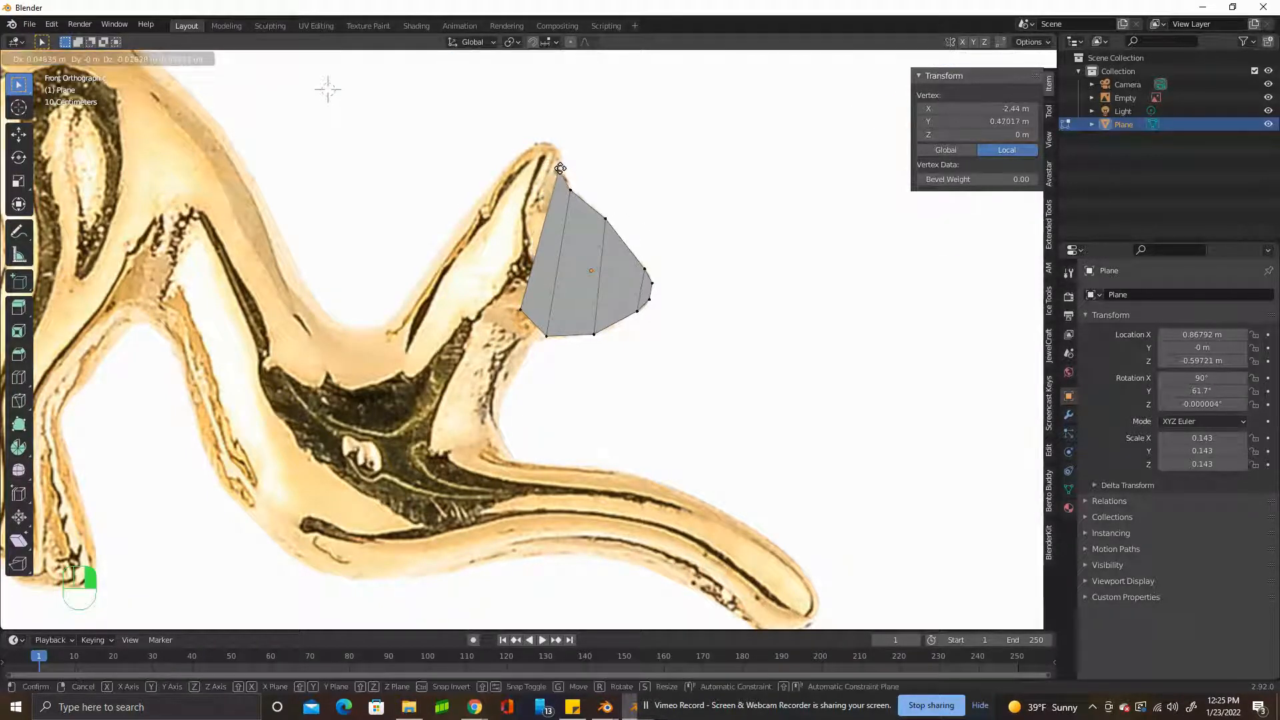
left_click(559, 168)
Move the rear edge's lower vertex back to the throat and fine-tune both end vertices so the edge slants along the ear.
right_click(522, 310)
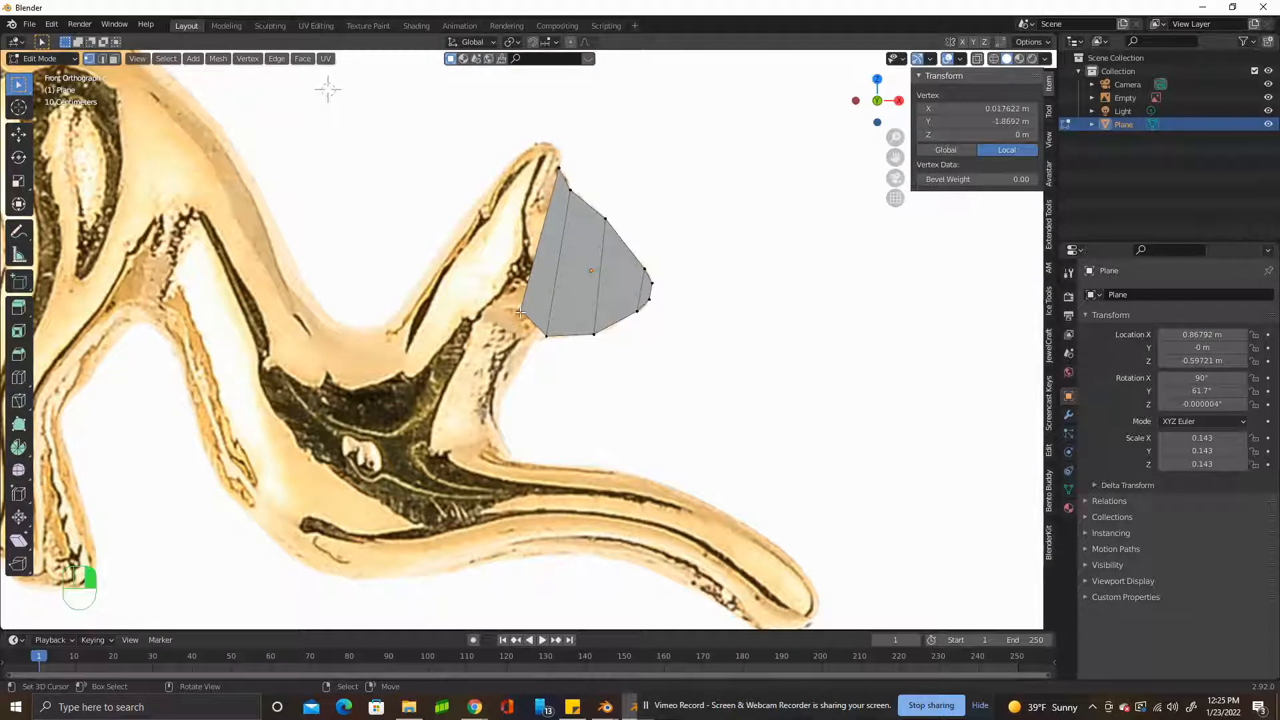
key("g")
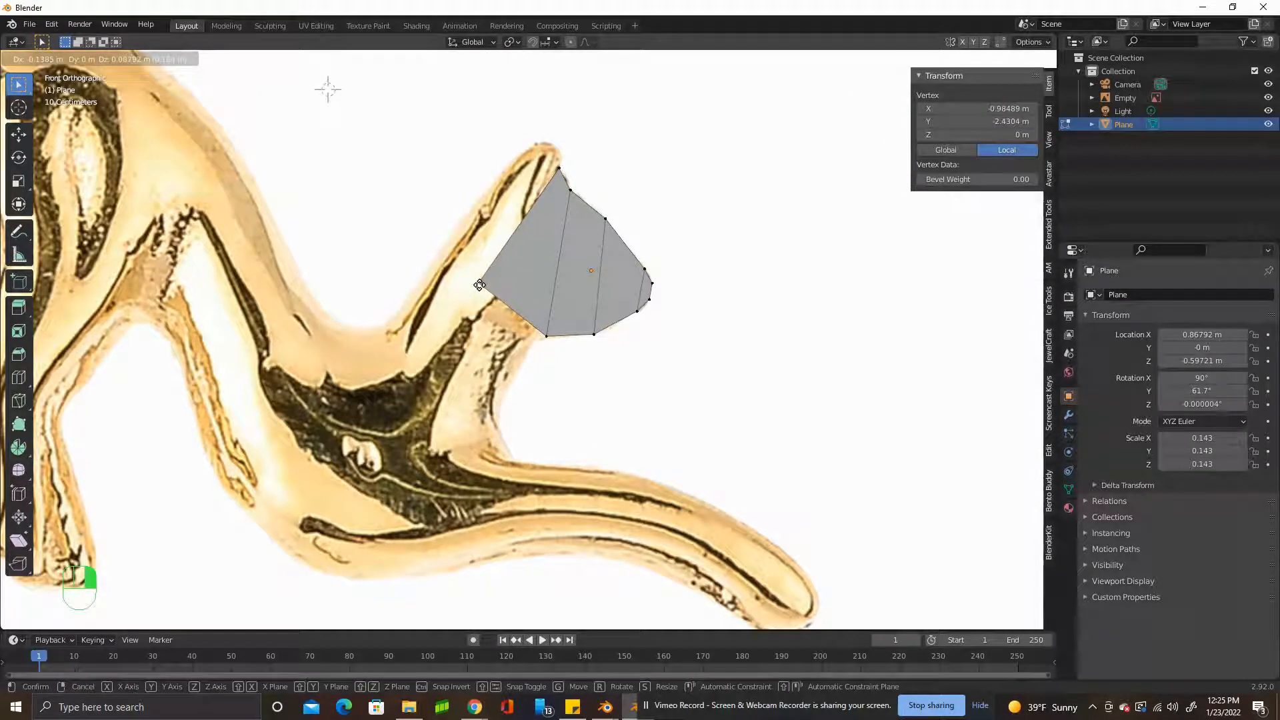
right_click_drag(479, 286, 478, 285)
right_click_drag(558, 167, 561, 171)
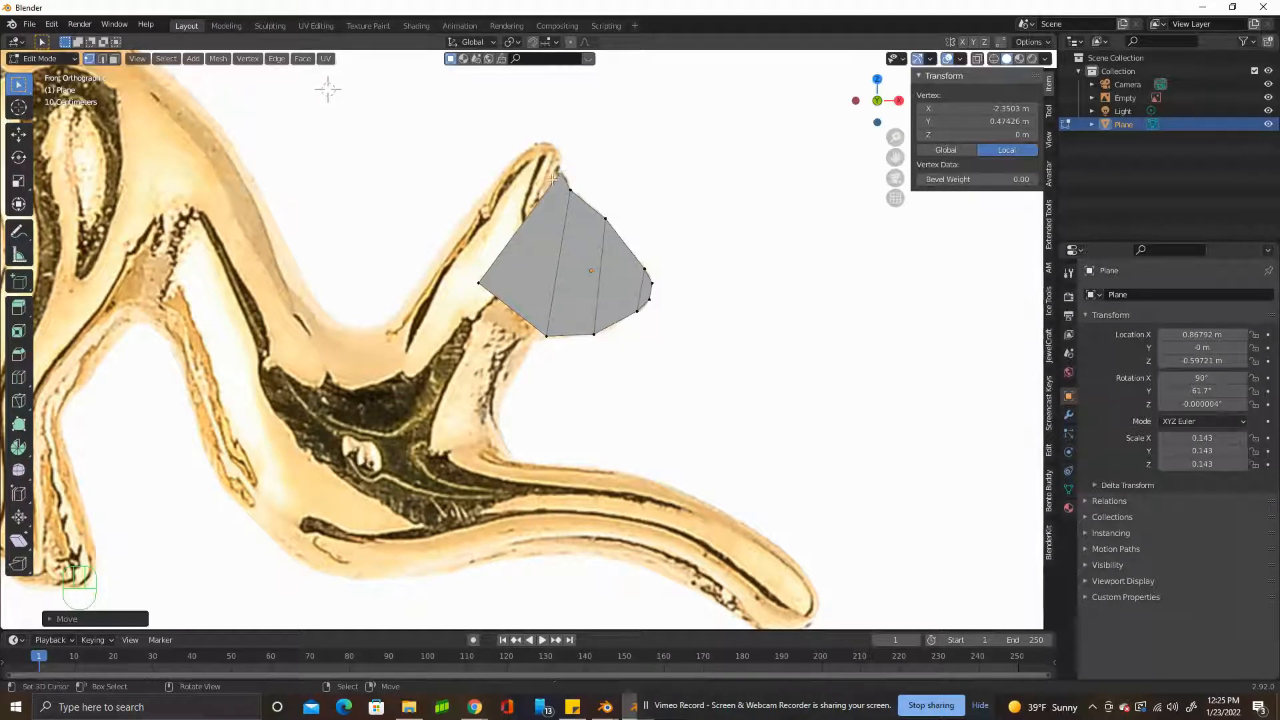
right_click_drag(478, 284, 484, 286)
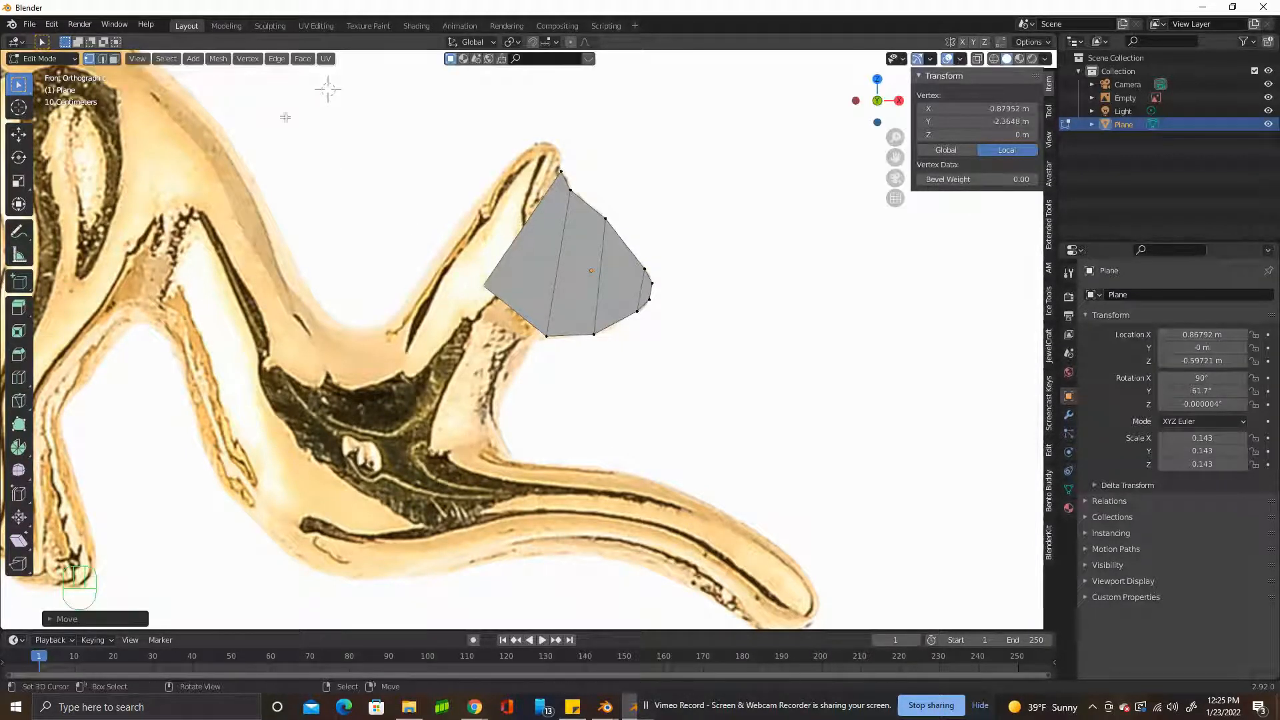
Extrude the slanted rear edge twice out to the back of the head and move the last upper vertex onto the ear outline.
left_click(102, 58)
right_click(514, 236)
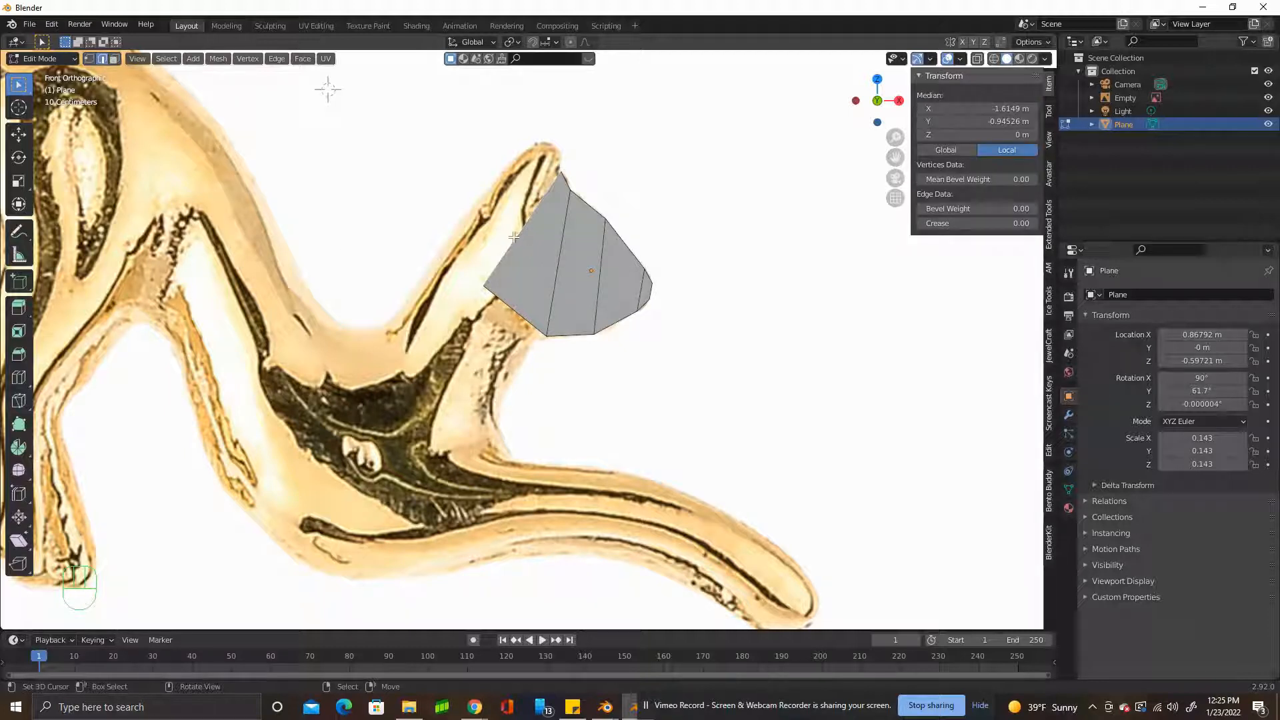
key("e")
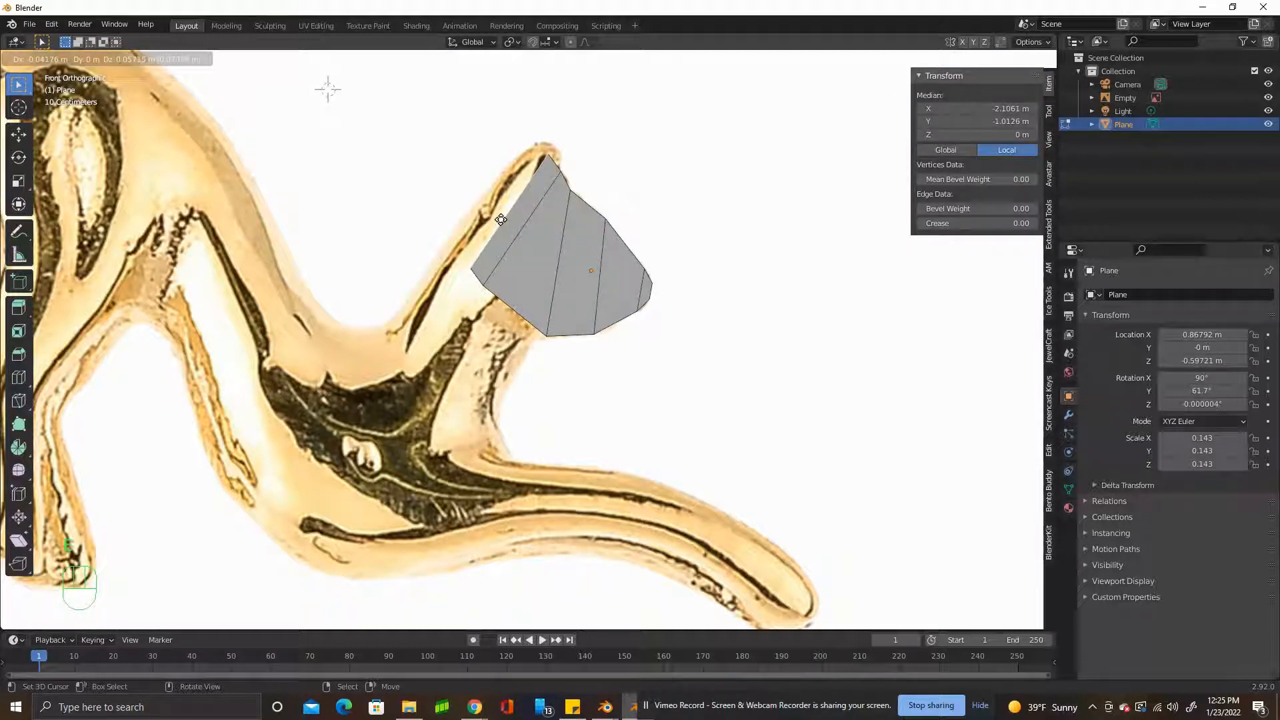
left_click(501, 221)
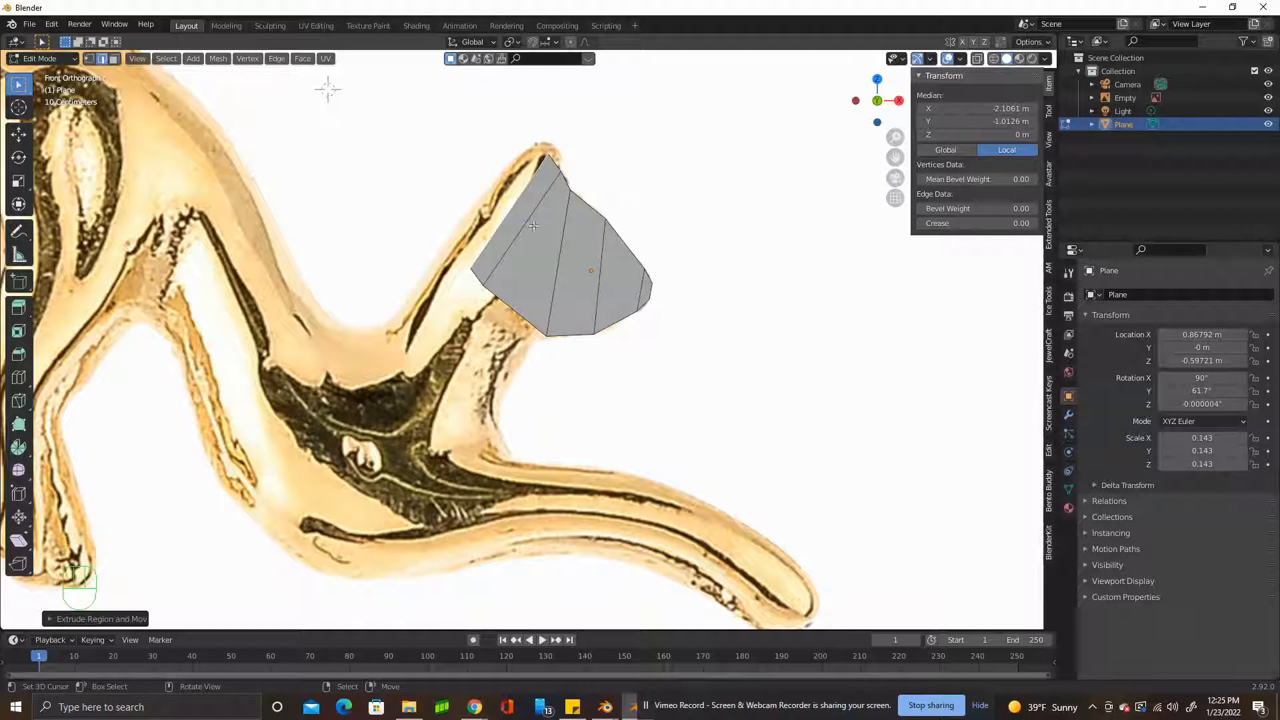
key("e")
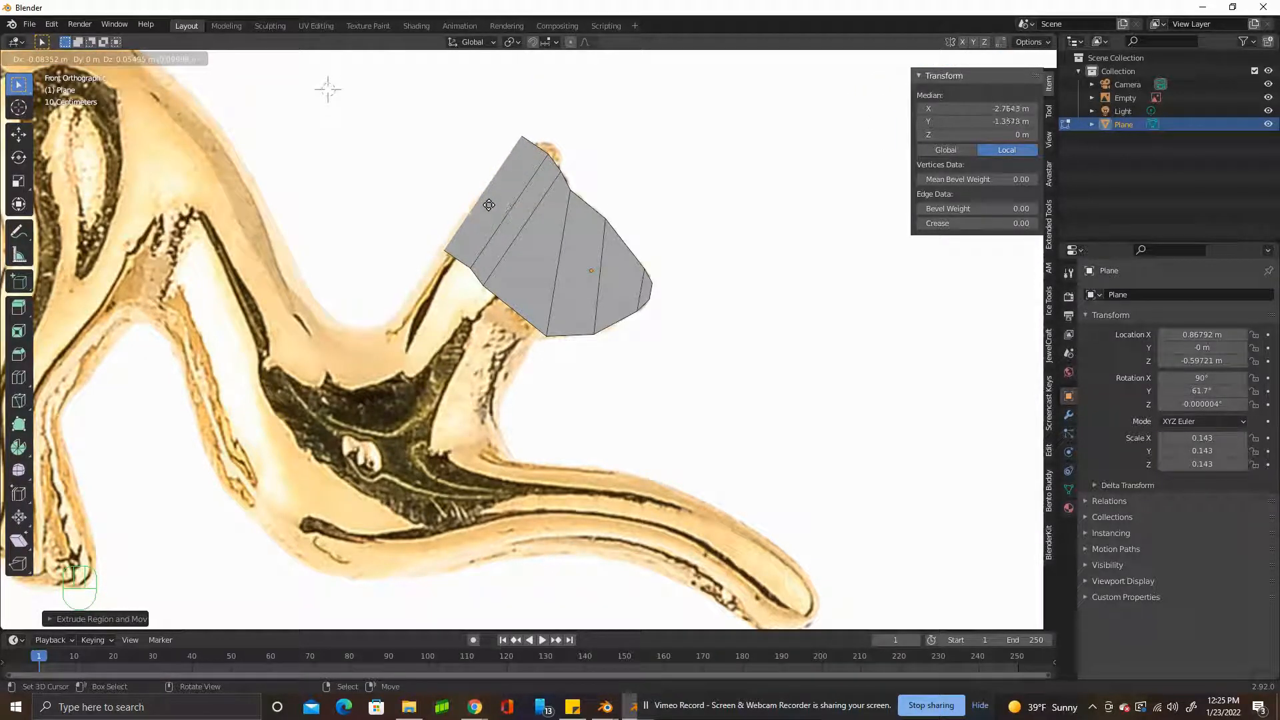
left_click(486, 201)
left_click(89, 59)
left_click_drag(527, 133, 545, 157)
Extrude the two short edges at the ear's upper end, scale them down to about 0.5 and shift them onto the ear tip.
left_click(101, 59)
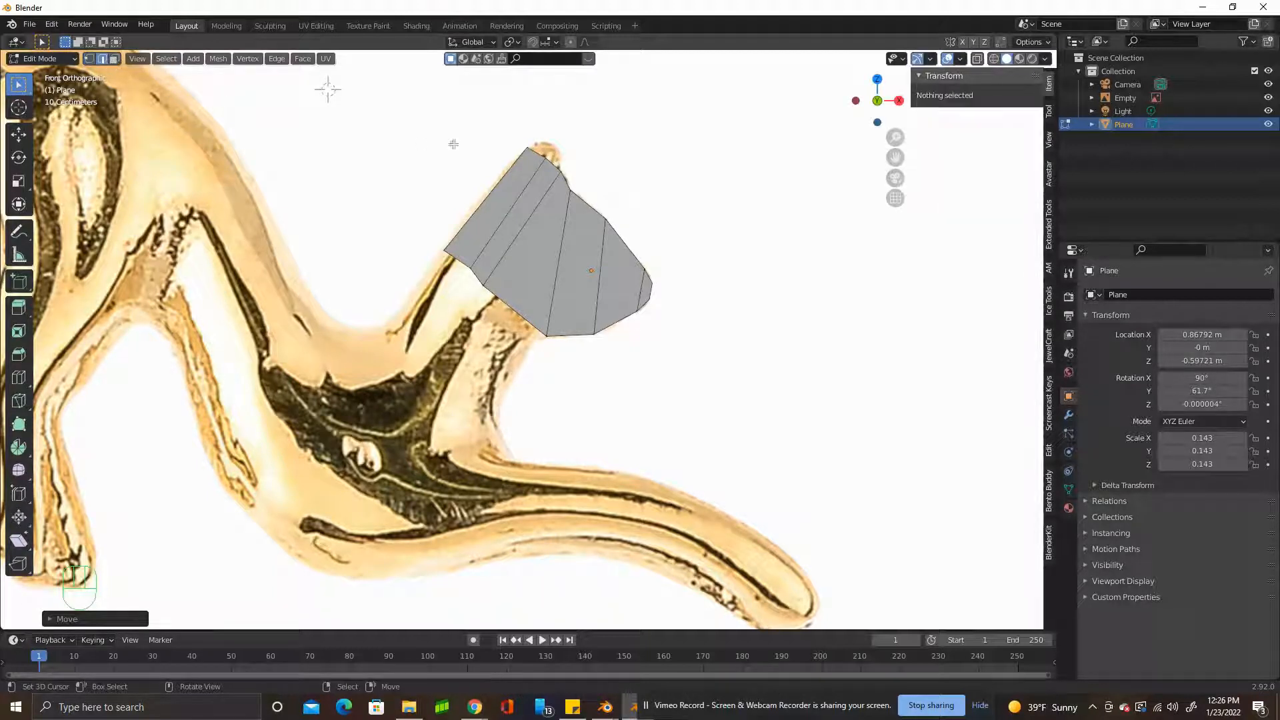
right_click(533, 153)
right_click(550, 168, "shift")
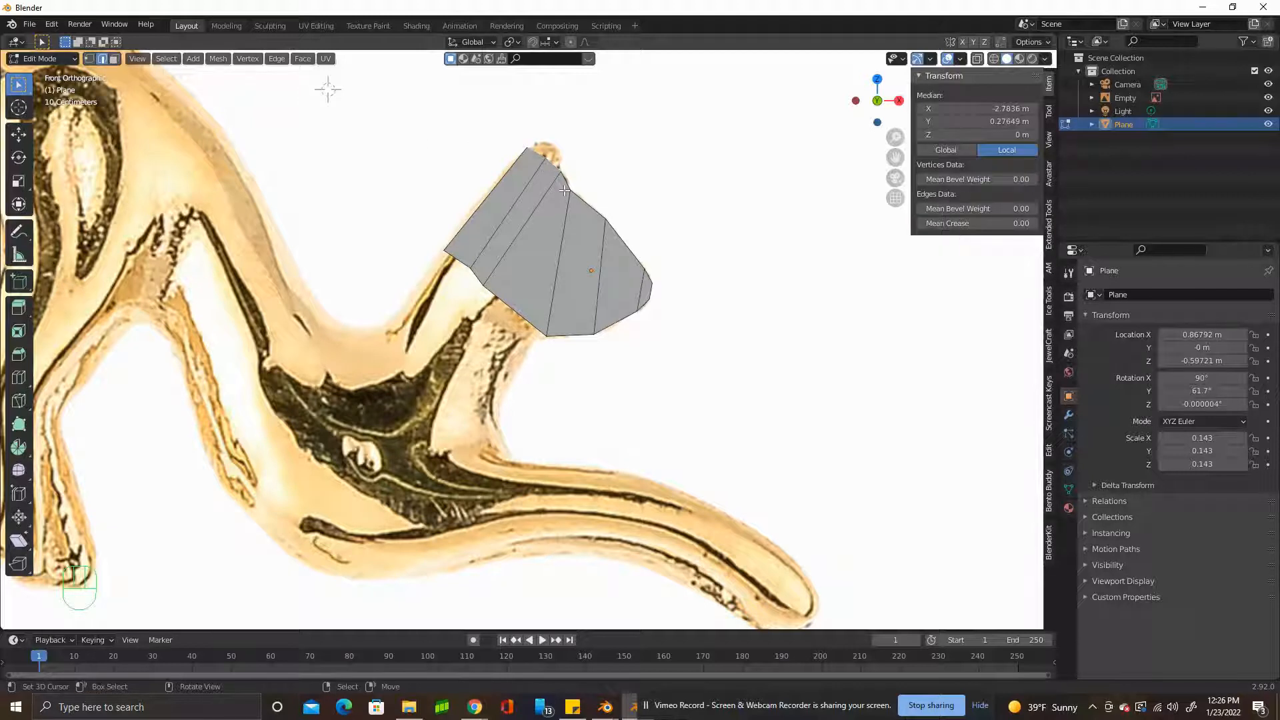
key("e")
left_click(574, 179)
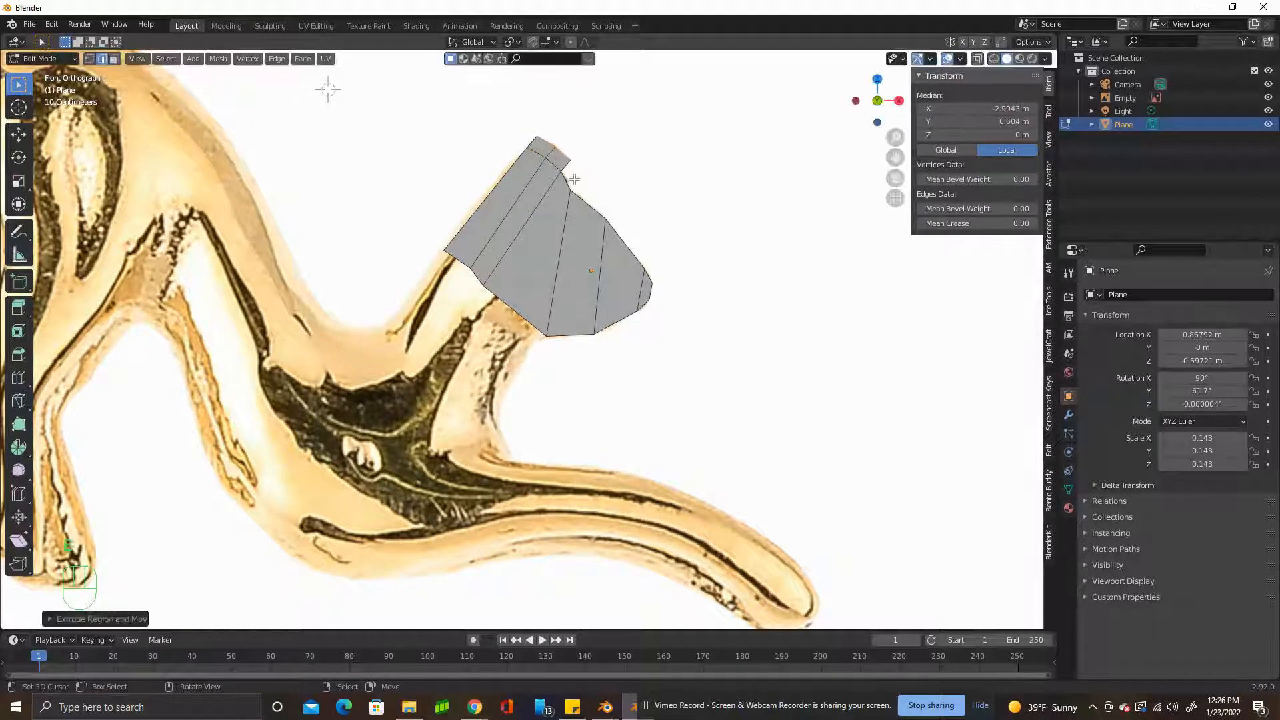
key("s")
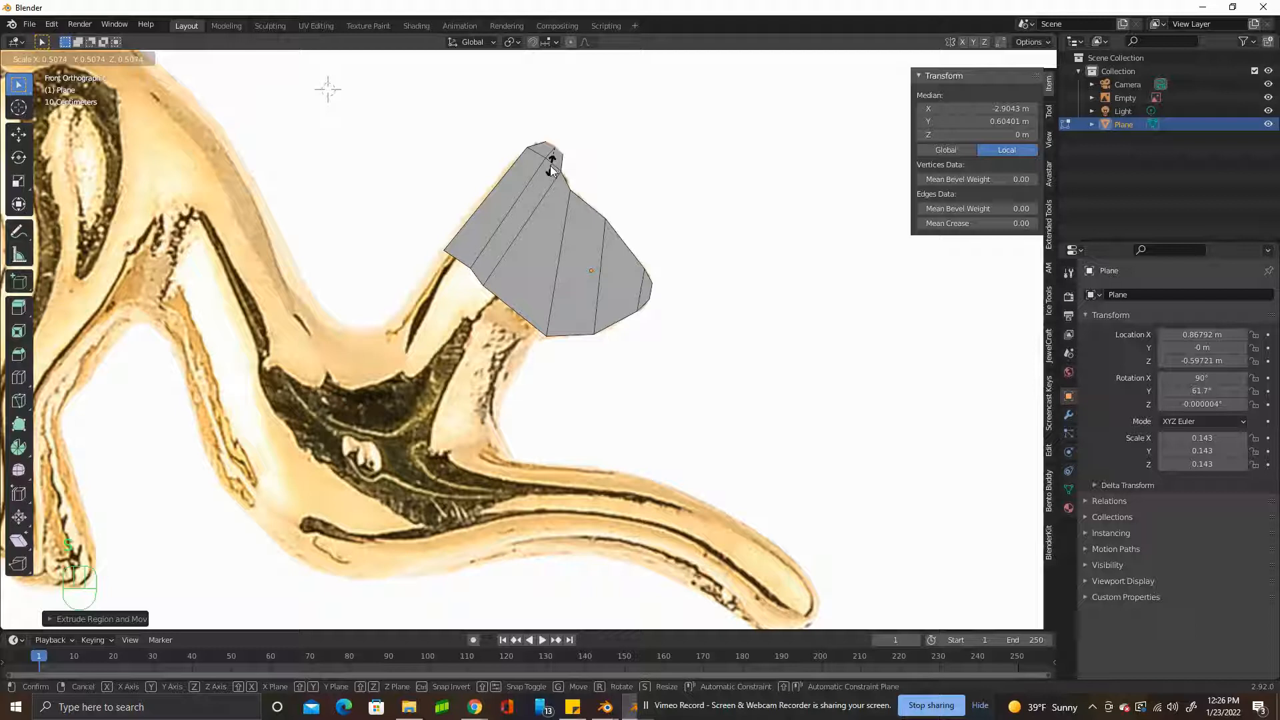
left_click(550, 165)
key("g")
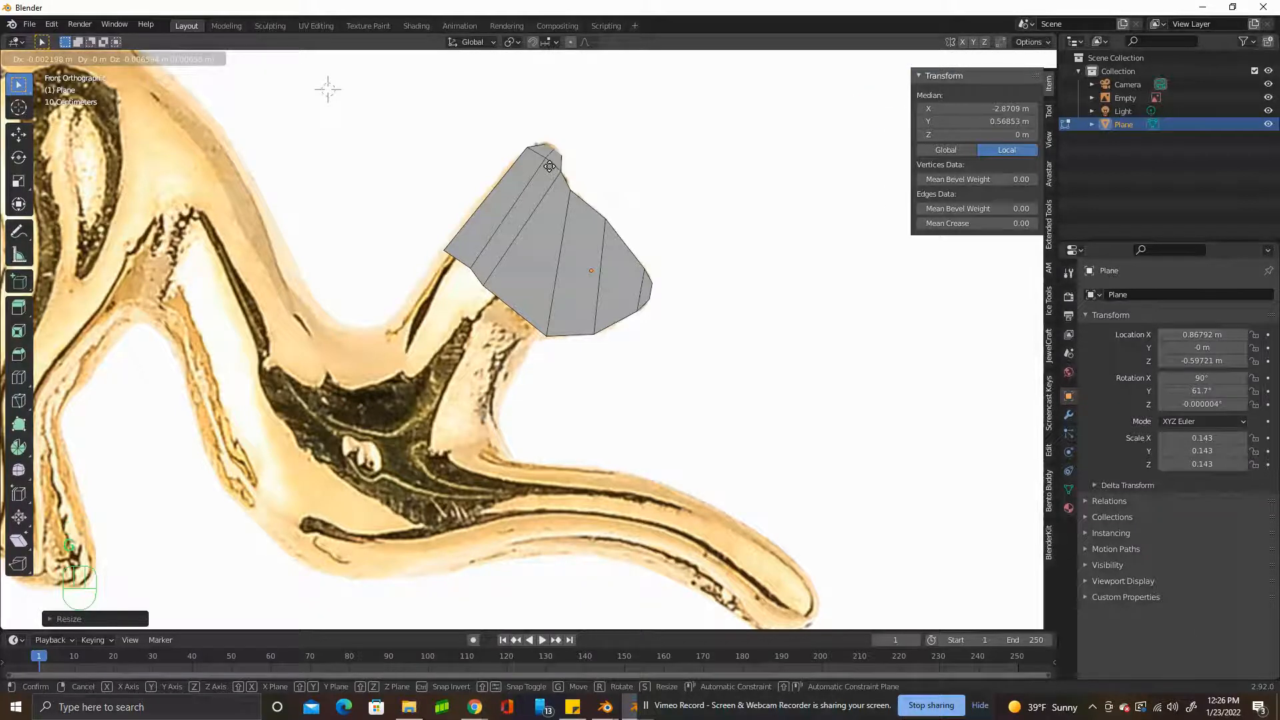
left_click(548, 166)
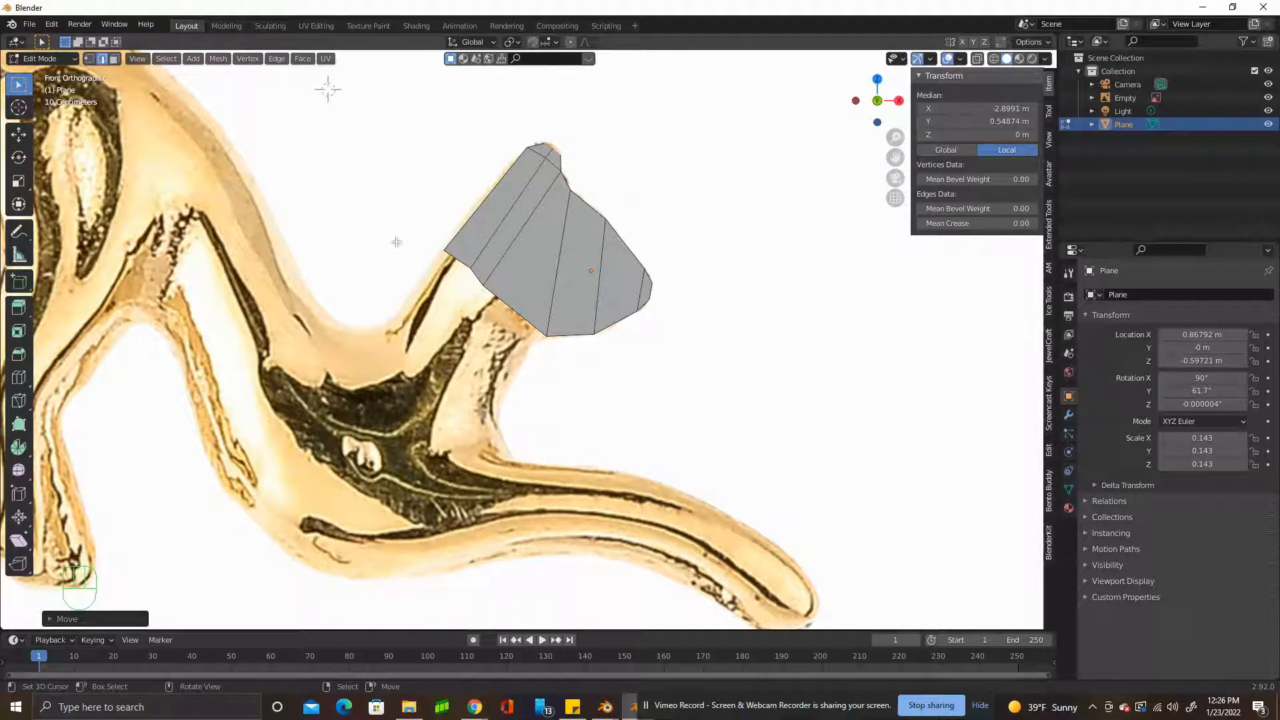
Extrude the three edges beneath the head down along the neck and shift the front one toward the throat outline.
left_click(492, 300)
key("e")
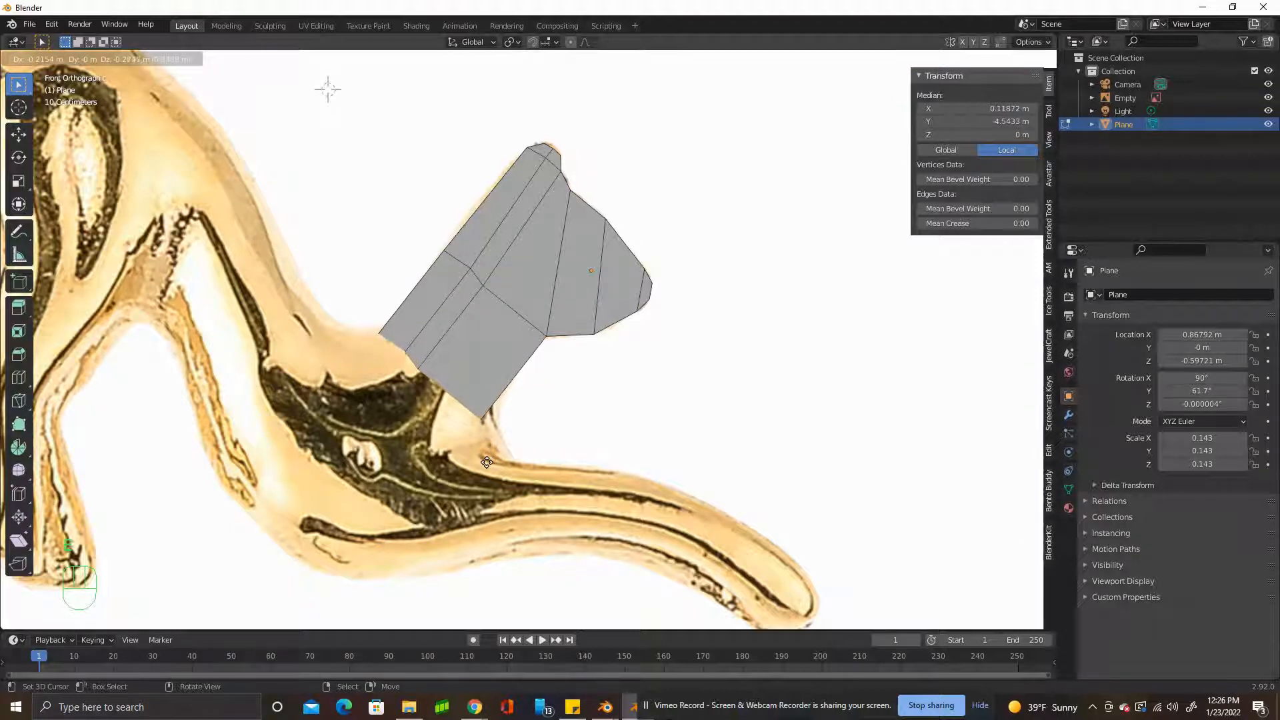
left_click(486, 462)
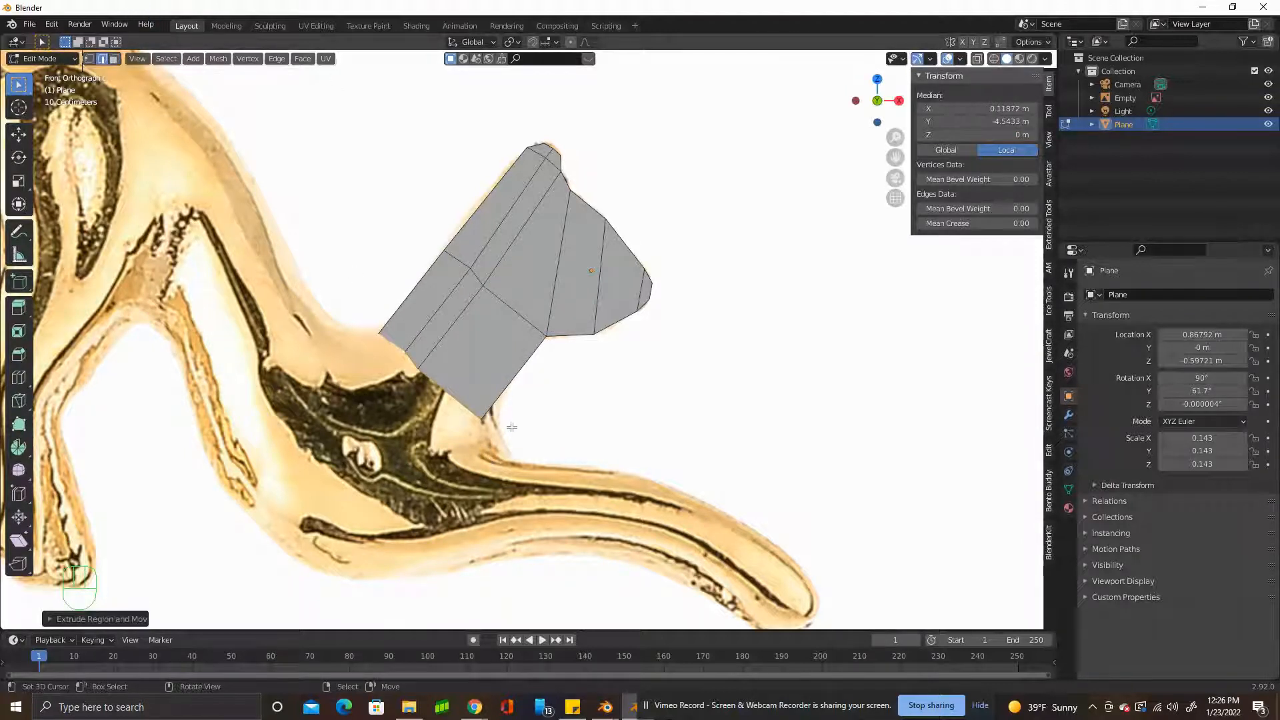
key("g")
left_click(492, 411)
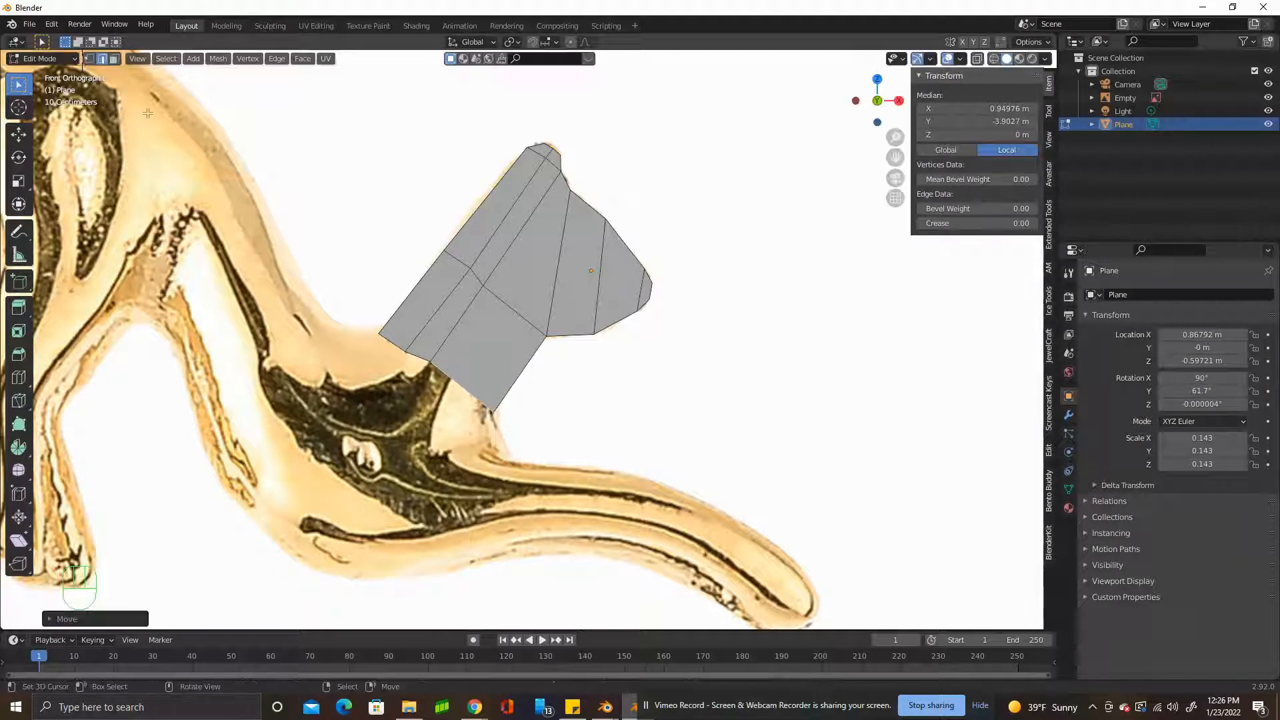
Move the neck's bottom vertices to match the throat and shoulder outlines of the reference.
left_click(89, 60)
right_click_drag(497, 411, 499, 414)
mouse_move(429, 362)
right_mouse_down()
mouse_move(400, 345)
mouse_move(425, 378)
right_mouse_up()
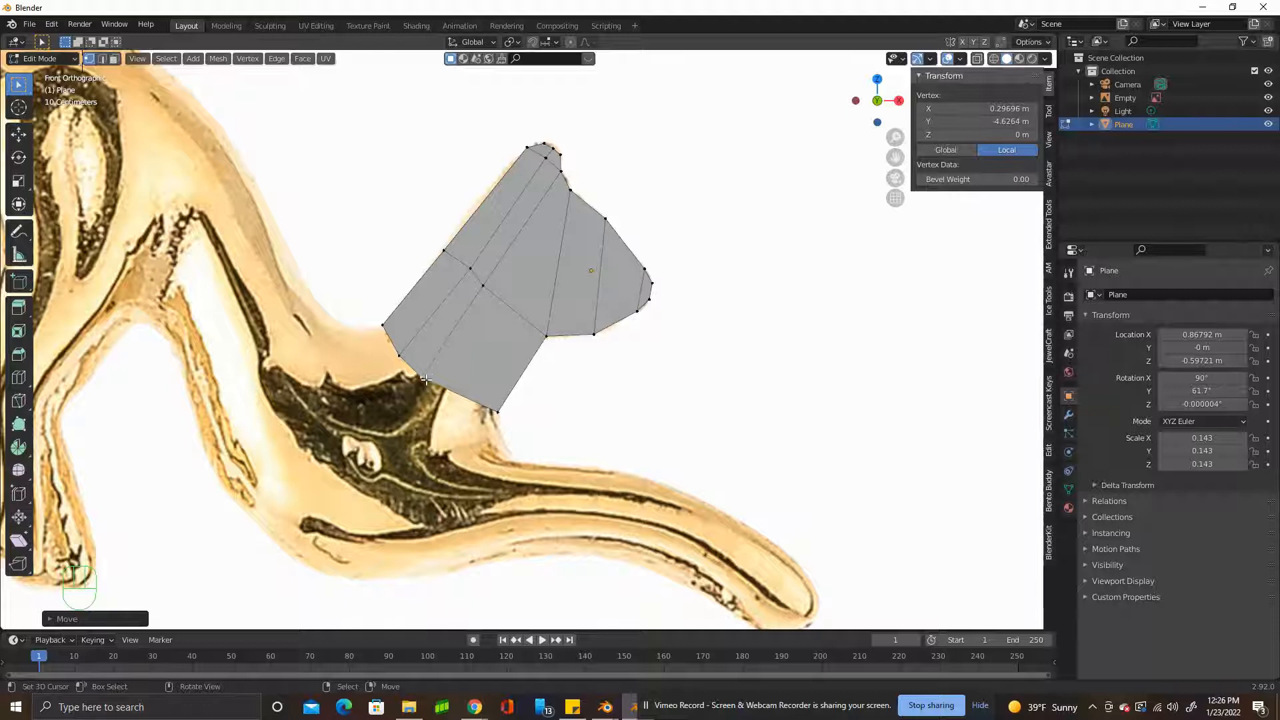
Extrude the front bottom edge of the neck down through the chest to the lower body outline.
key("2")
right_click(461, 395)
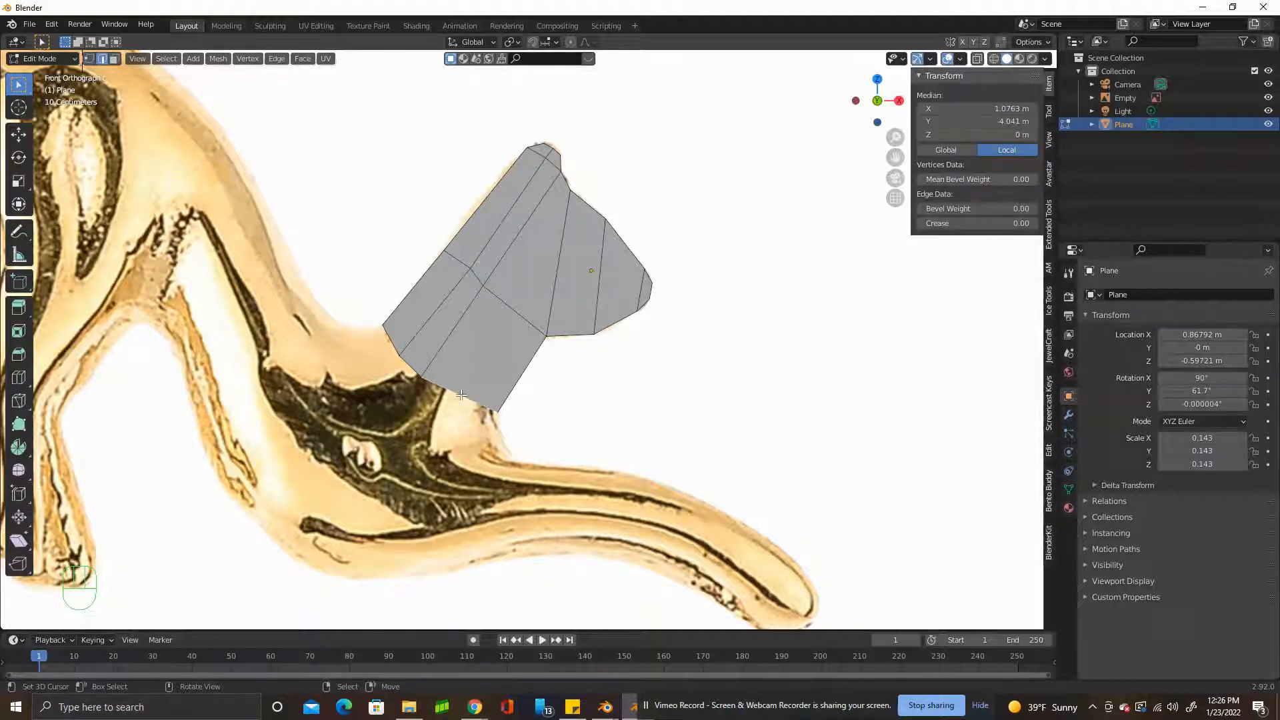
key("e")
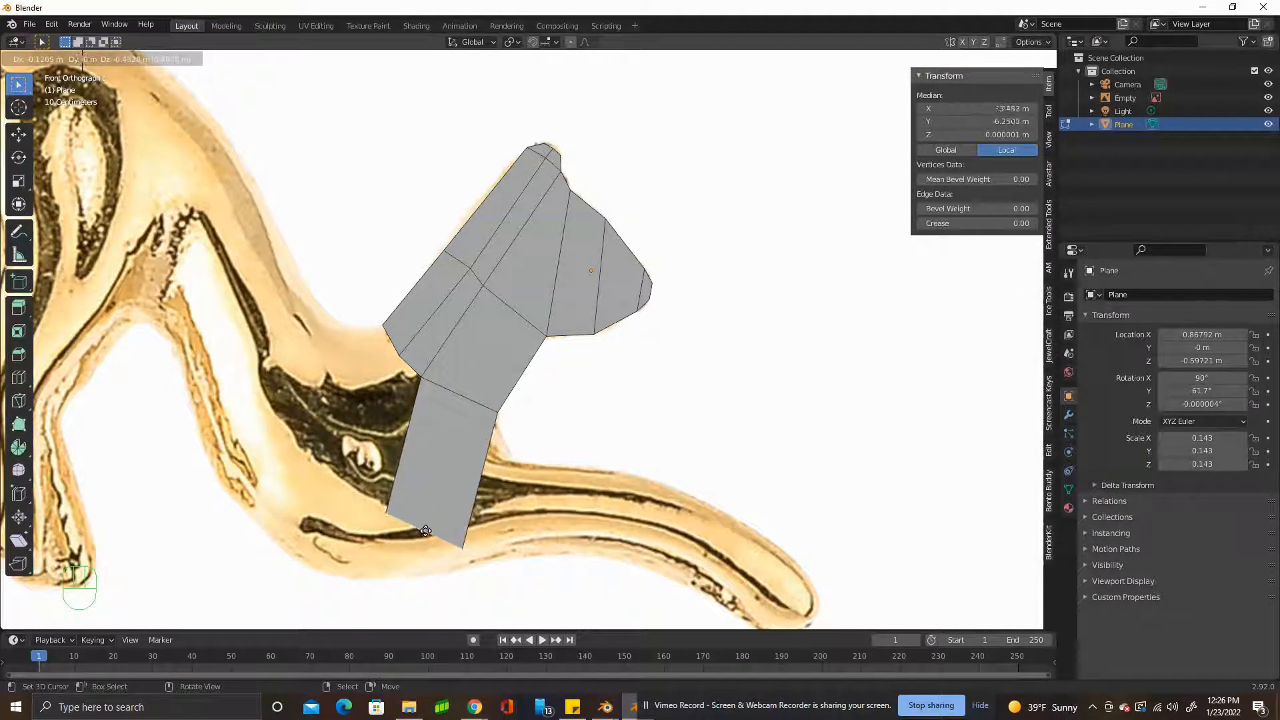
left_click(427, 548)
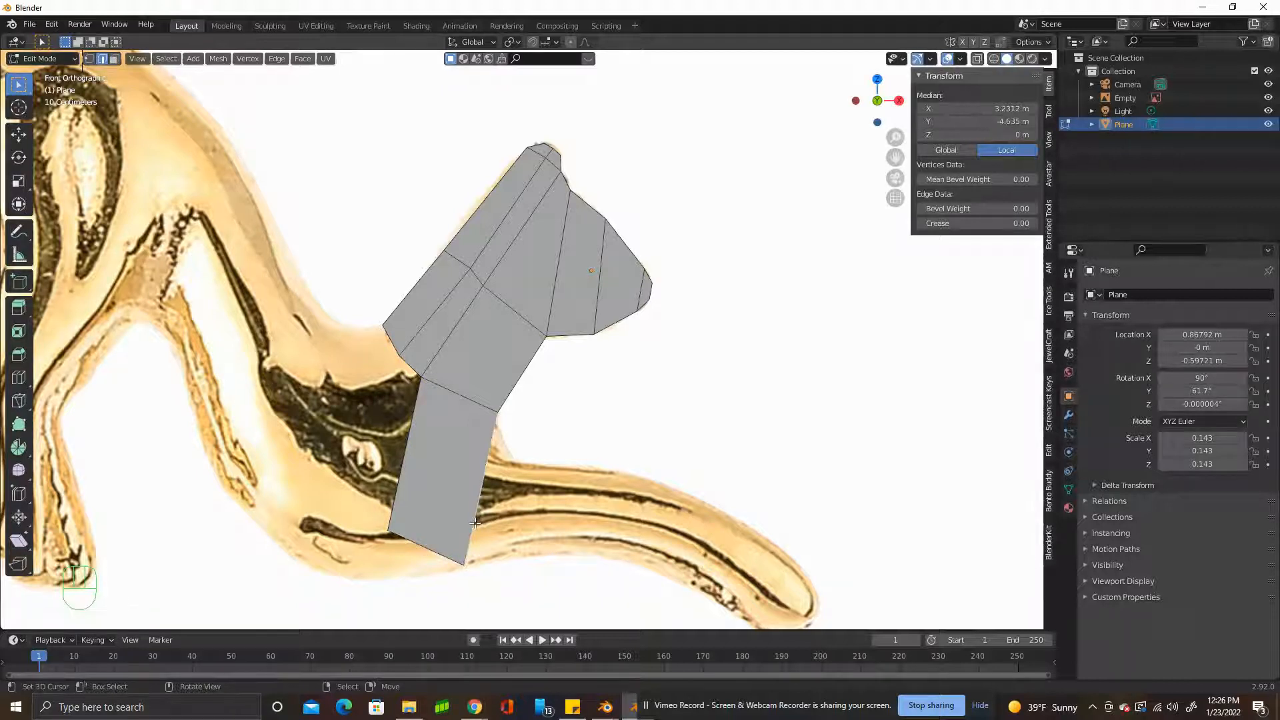
Extrude the chest's front edge slightly toward the front leg and move its end vertices onto the reference outline.
key("e")
left_click(551, 437)
key("1")
right_click_drag(532, 424, 508, 453)
right_click_drag(498, 578, 465, 572)
Extrude the new front edge into the start of the front leg and fit its upper and lower vertices to the outline.
key("2")
right_click(500, 468)
key("e")
left_click(556, 474)
key("1")
right_click_drag(544, 570, 539, 557)
right_click_drag(565, 459, 550, 466)
Extrude the front leg's end edge twice more along the leg and scale the last edge to the leg's width.
key("2")
right_click(551, 511)
key("e")
left_click(617, 514)
middle_click_drag(634, 583, 609, 470, "shift")
key("e")
left_click(579, 488)
key("s")
left_click(575, 488)
Extrude the leg's end edge onward, then rotate and scale it to follow the leg's downward bend.
key("e")
left_click(633, 526)
key("r")
left_click(614, 542)
key("s")
left_click(669, 478)
Extrude the leg's end edge up to the paw, then rotate, scale and shift it to fit the outline.
key("e")
left_click(715, 510)
key("r")
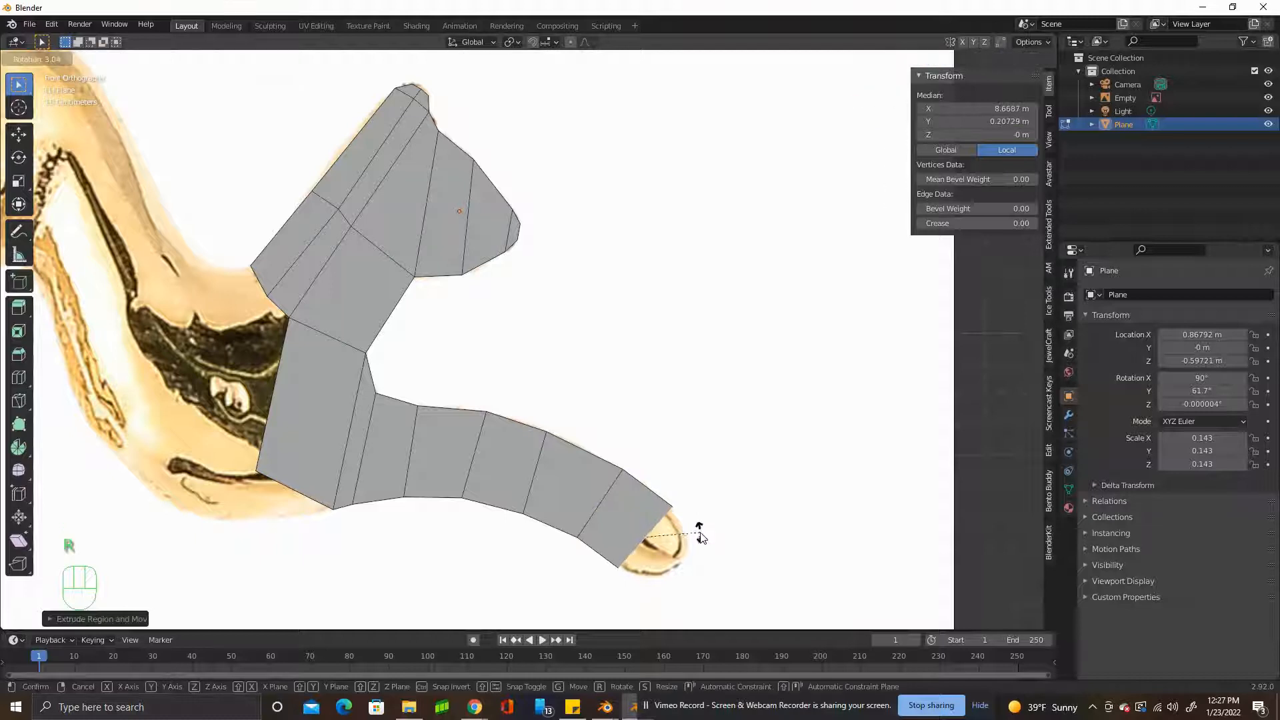
left_click(699, 531)
key("g")
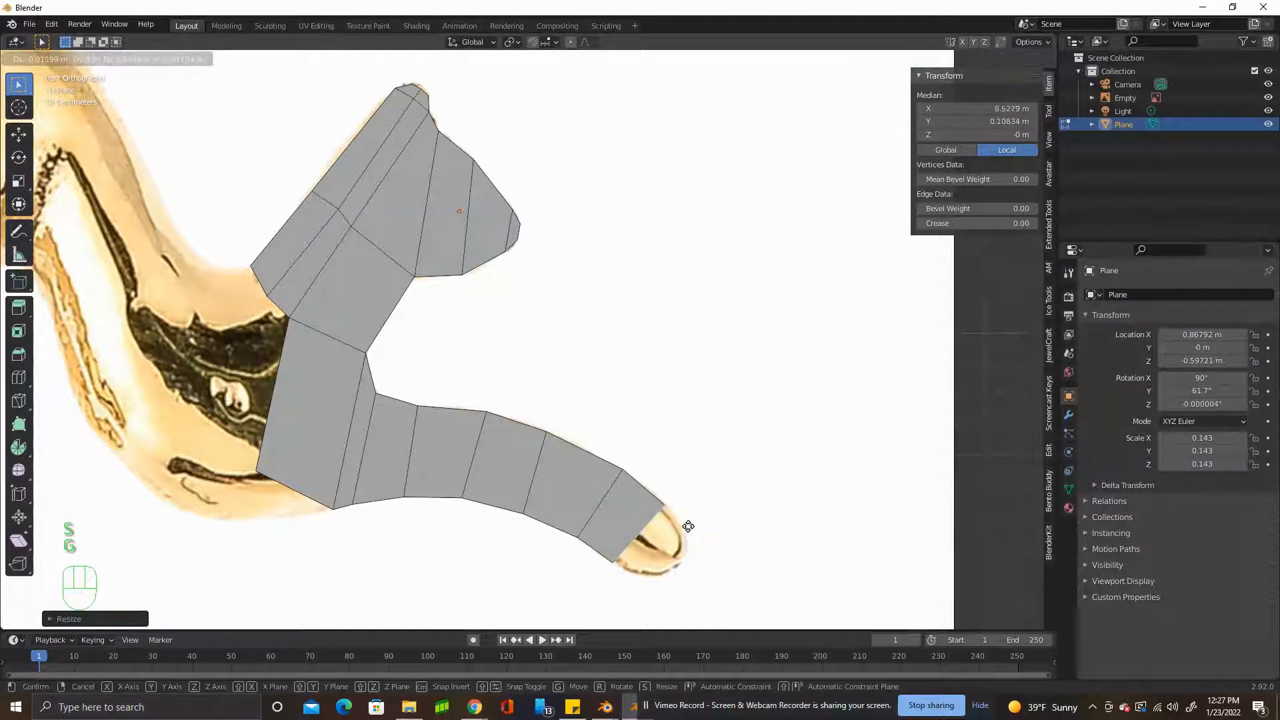
left_click(652, 530)
Extrude the leg's end edge into the paw and scale it down to about 0.73.
left_click(563, 491)
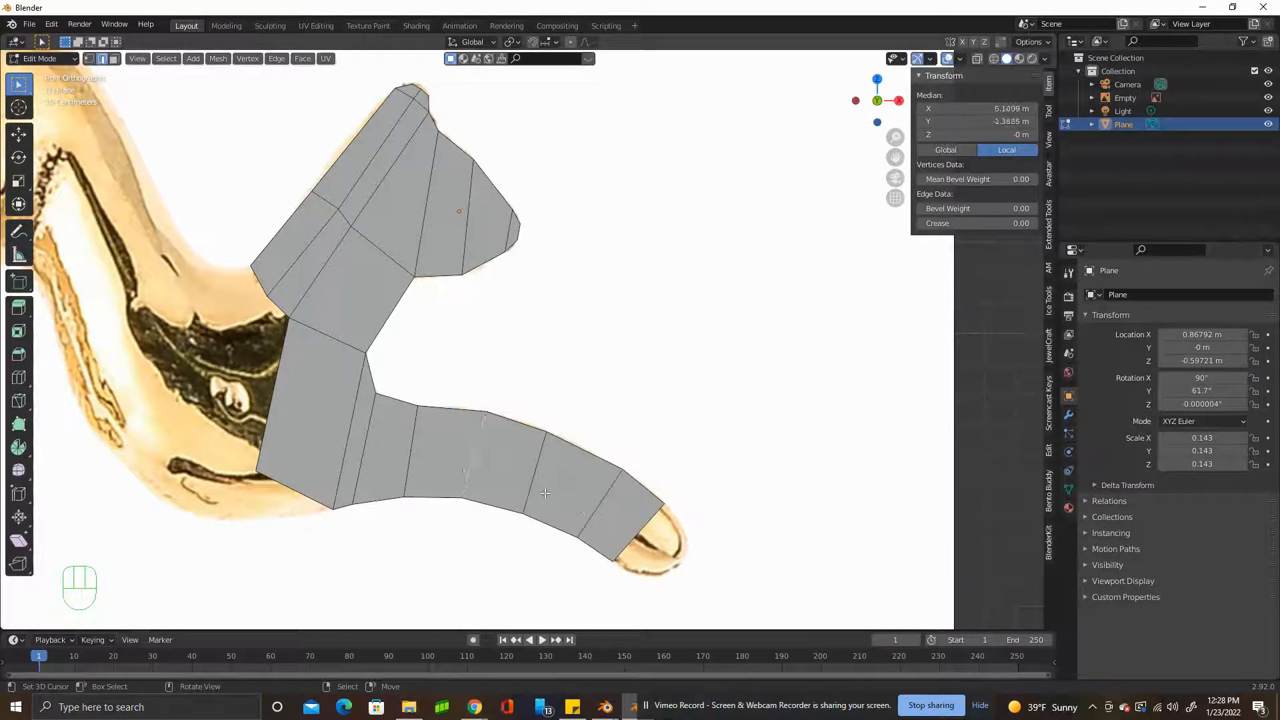
key("e")
left_click(667, 551)
key("s")
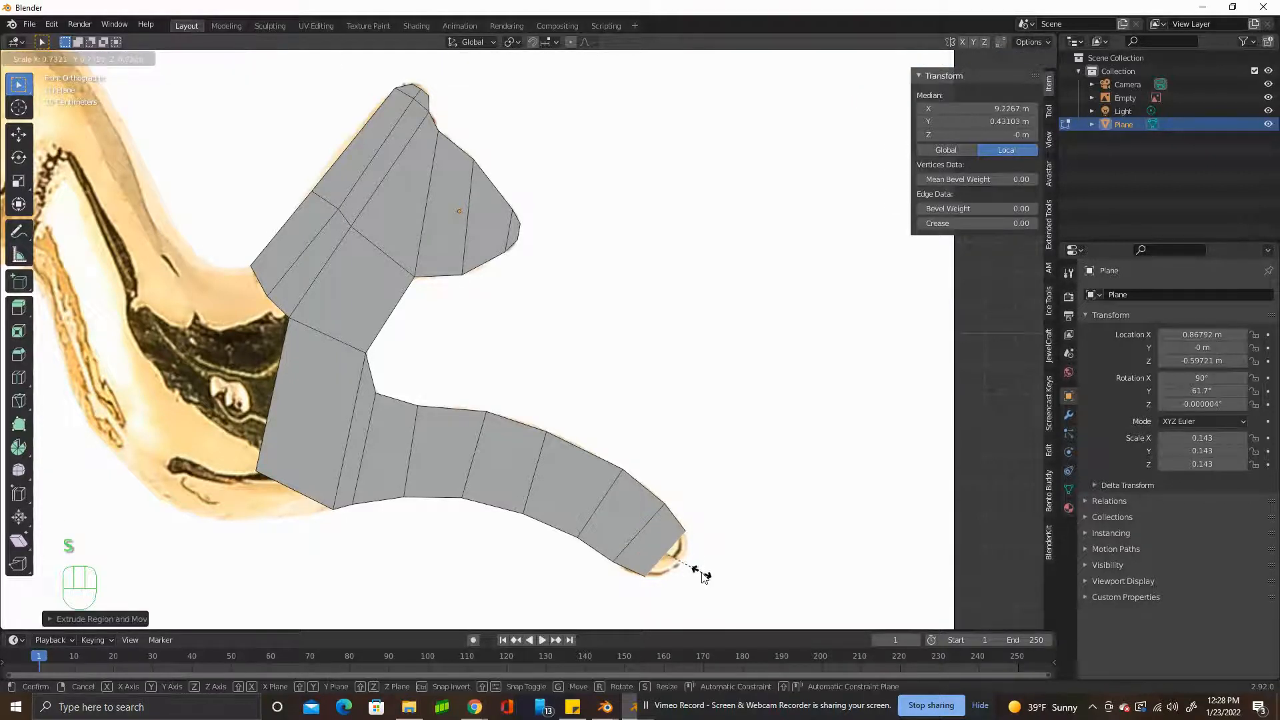
left_click(698, 571)
Extrude the paw's end edge a short distance, scale it down and shift it to follow the rounded paw outline.
key("e")
left_click(716, 586)
key("s")
left_click(684, 577)
key("g")
left_click(684, 577)
key("s")
left_click(718, 564)
Finish the paw tip with one more short extrusion scaled down to the reference outline.
key("e")
left_click(712, 571)
key("s")
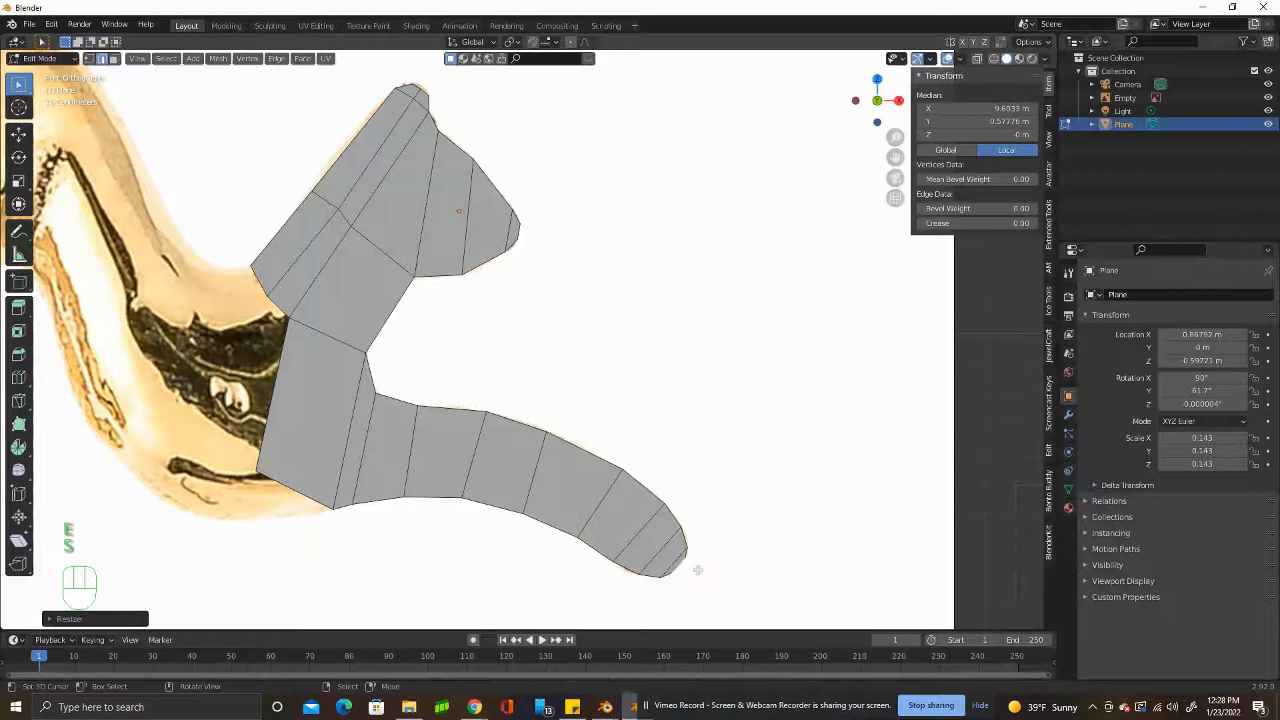
left_click(692, 572)
Move the chest's lower rear vertex down to the belly outline and fill a triangular face between it and the neck's two lower rear vertices.
middle_click_drag(692, 572, 938, 596, "shift")
right_click_drag(504, 497, 498, 547)
right_click(505, 325)
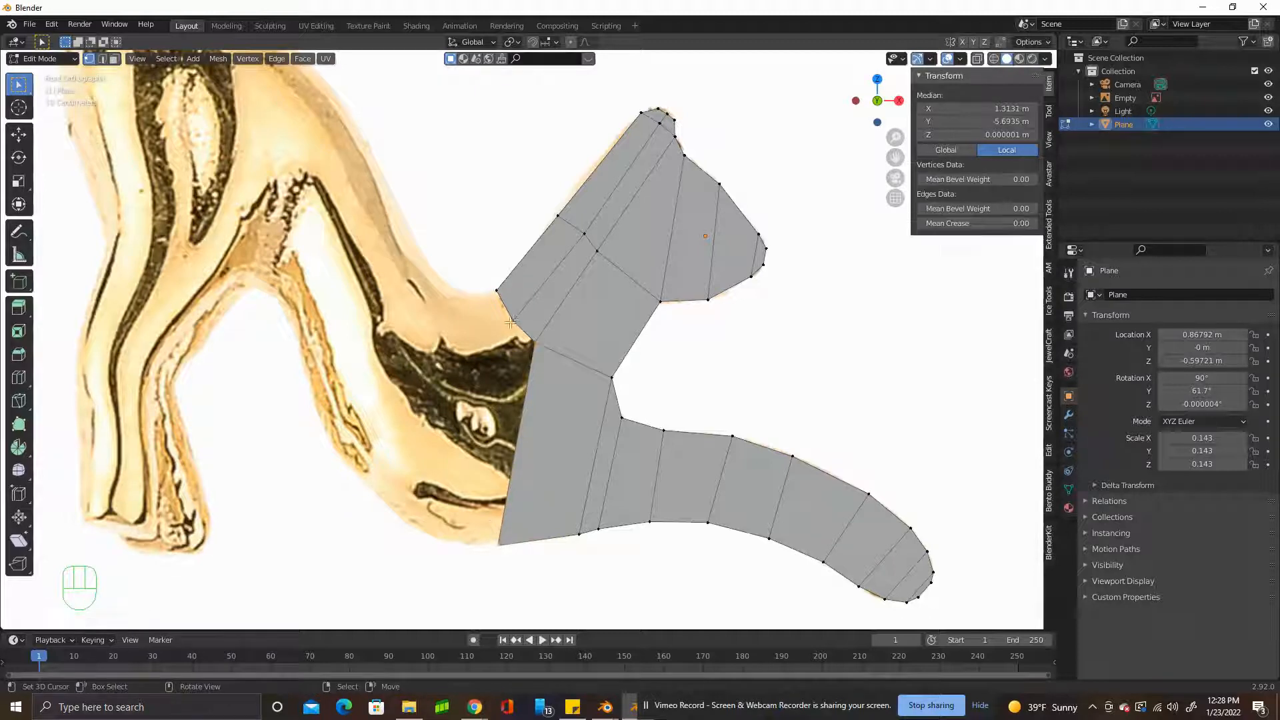
right_click(516, 321)
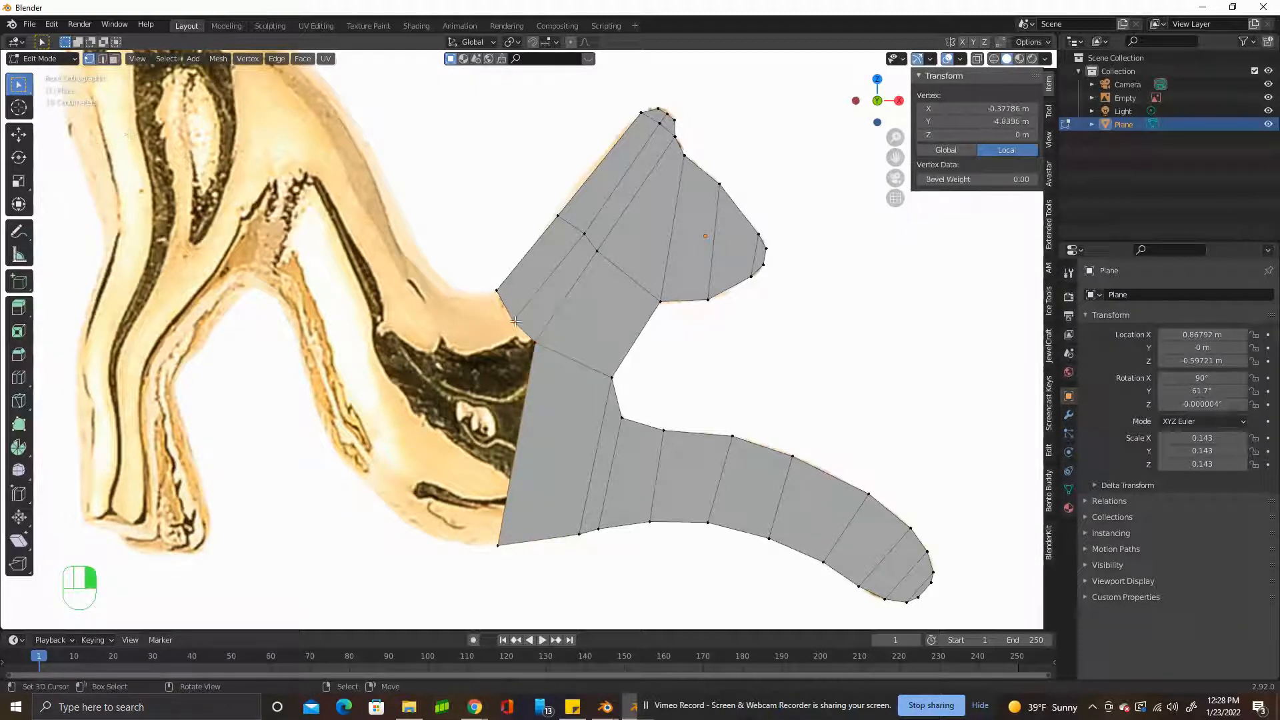
right_click(536, 341, "shift")
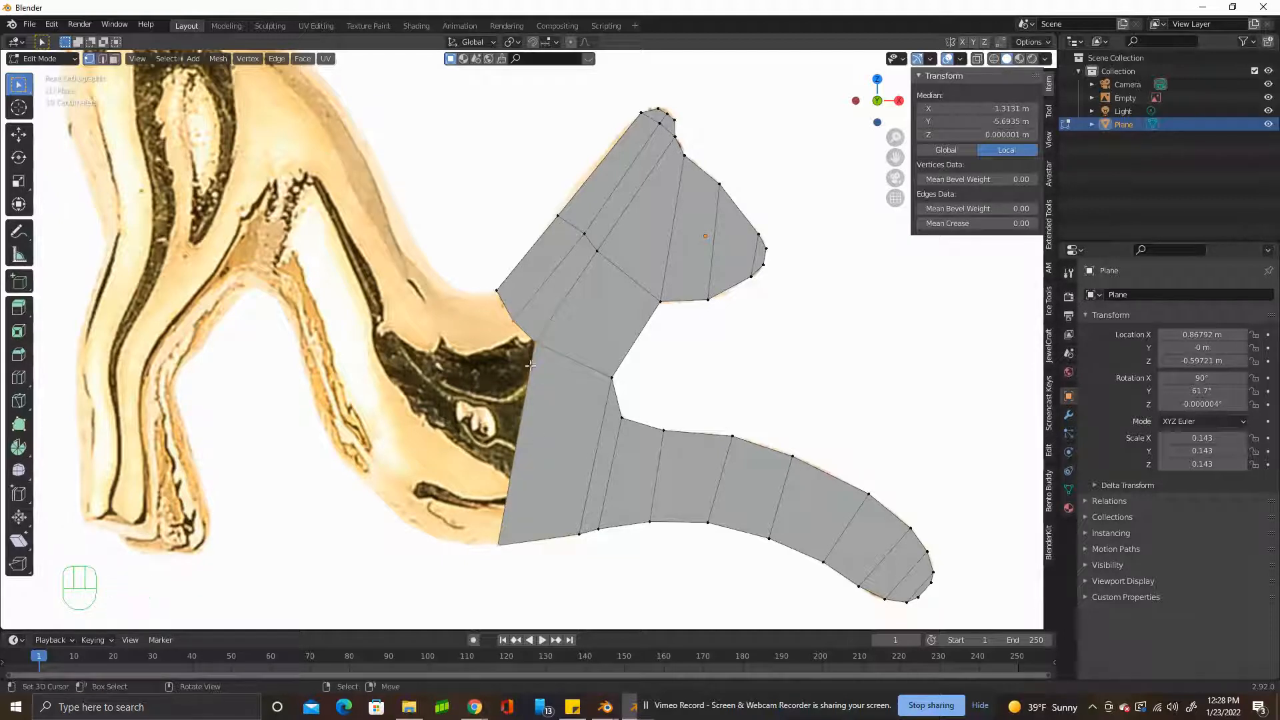
key("f")
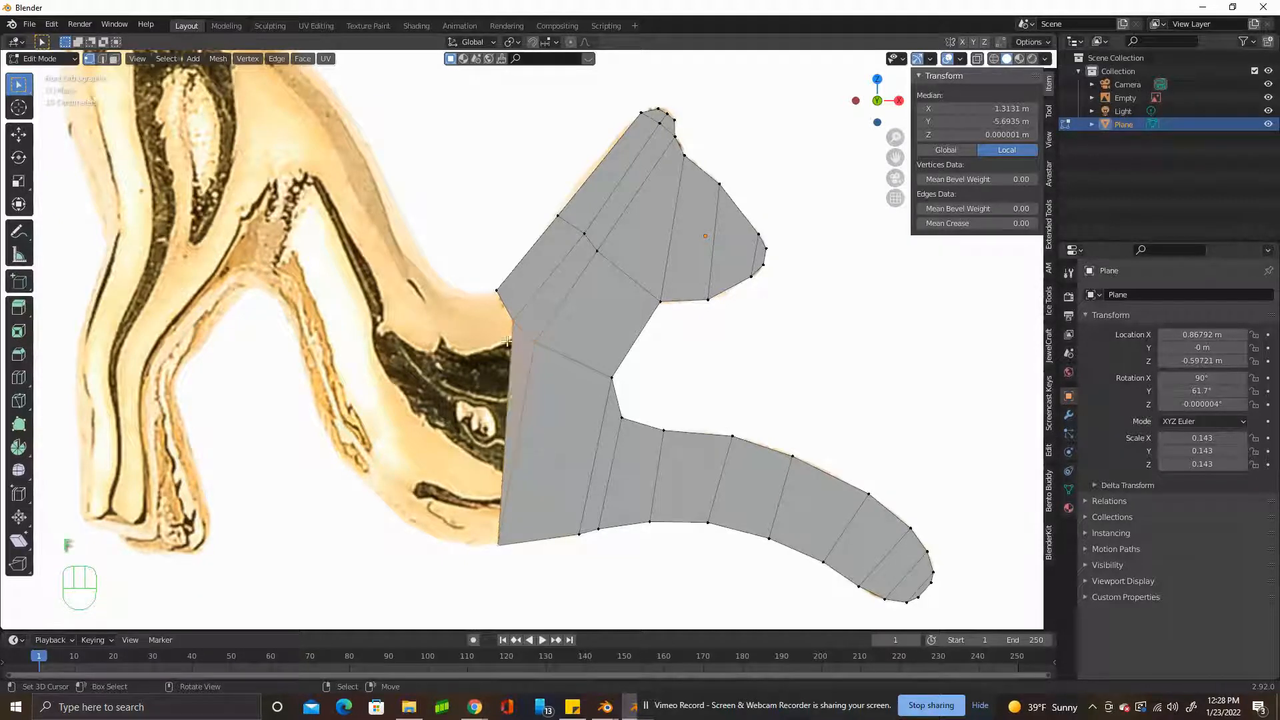
Subdivide the chest's open rear edge and move the new vertex down and back onto the belly outline.
left_click(512, 320)
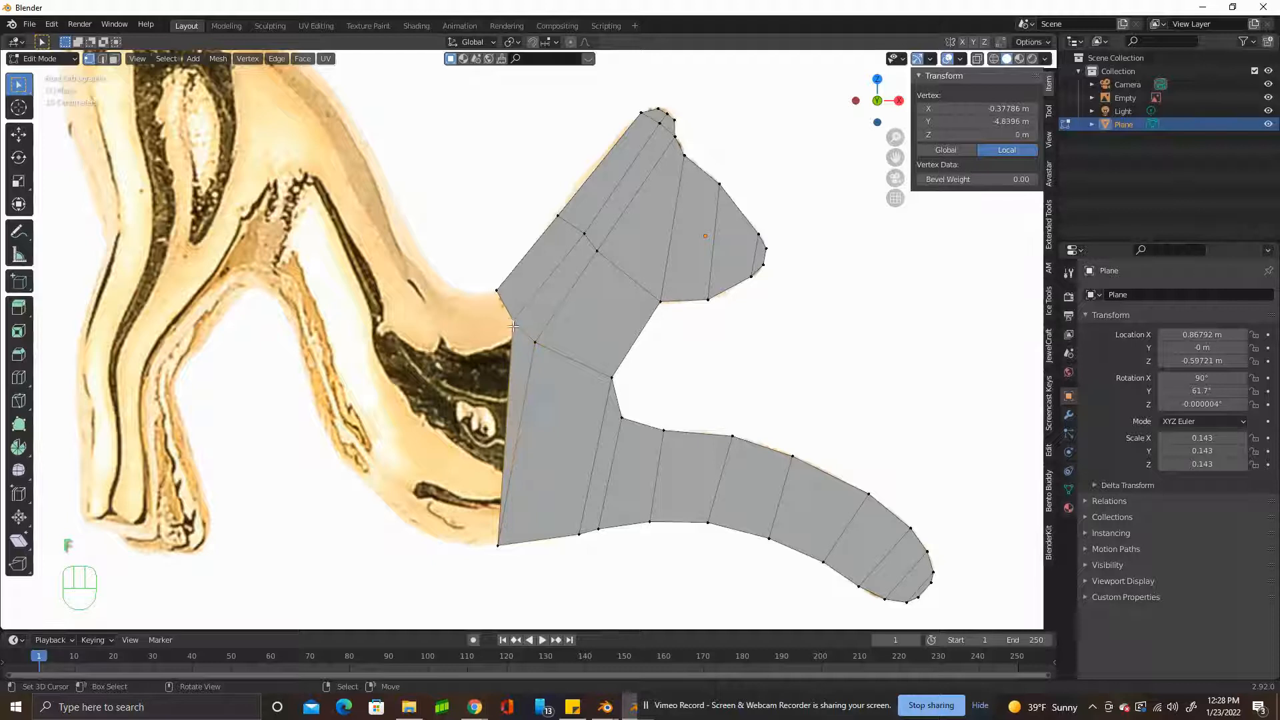
left_click(497, 538, "shift")
key("w")
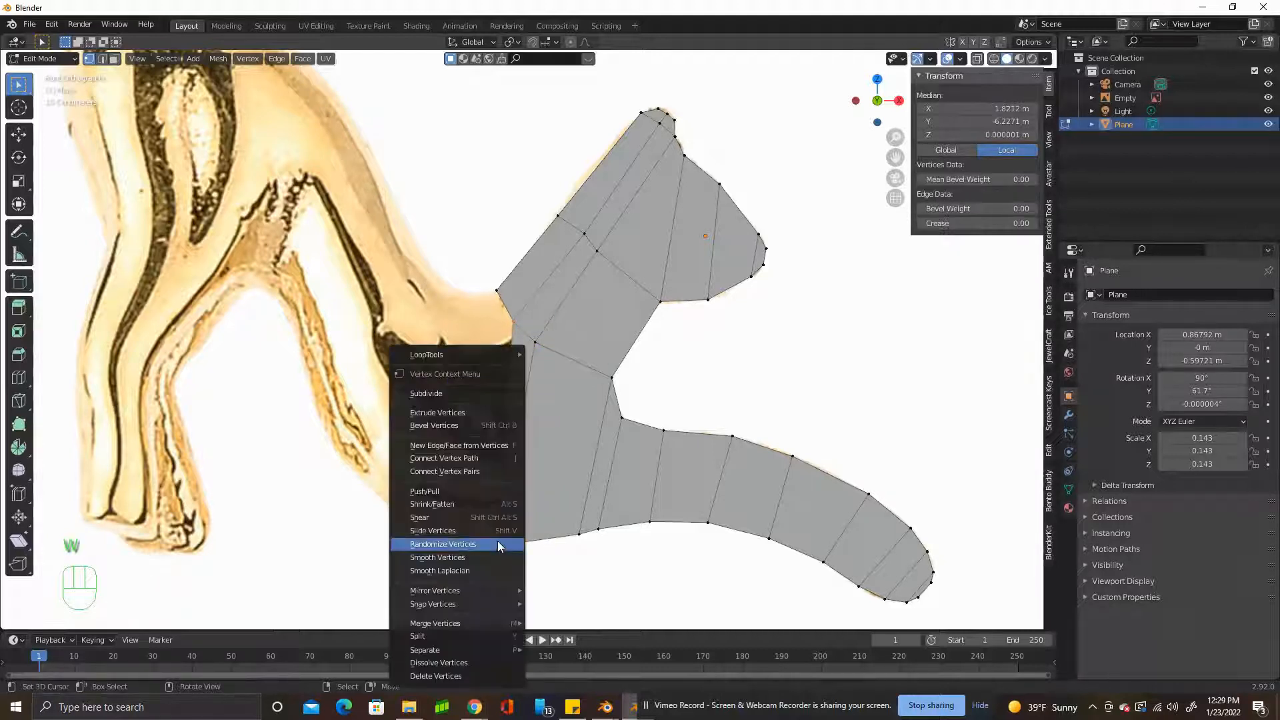
left_click(440, 395)
left_click_drag(505, 432, 425, 524)
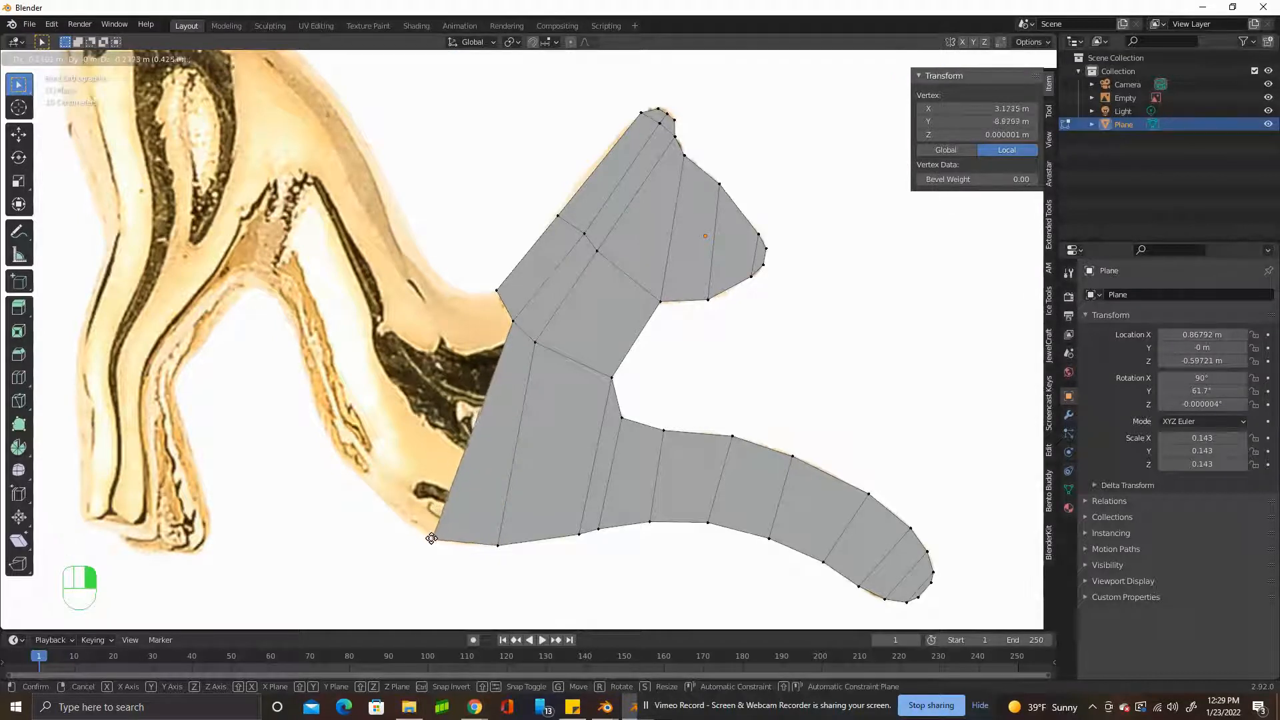
left_click_drag(434, 538, 440, 542)
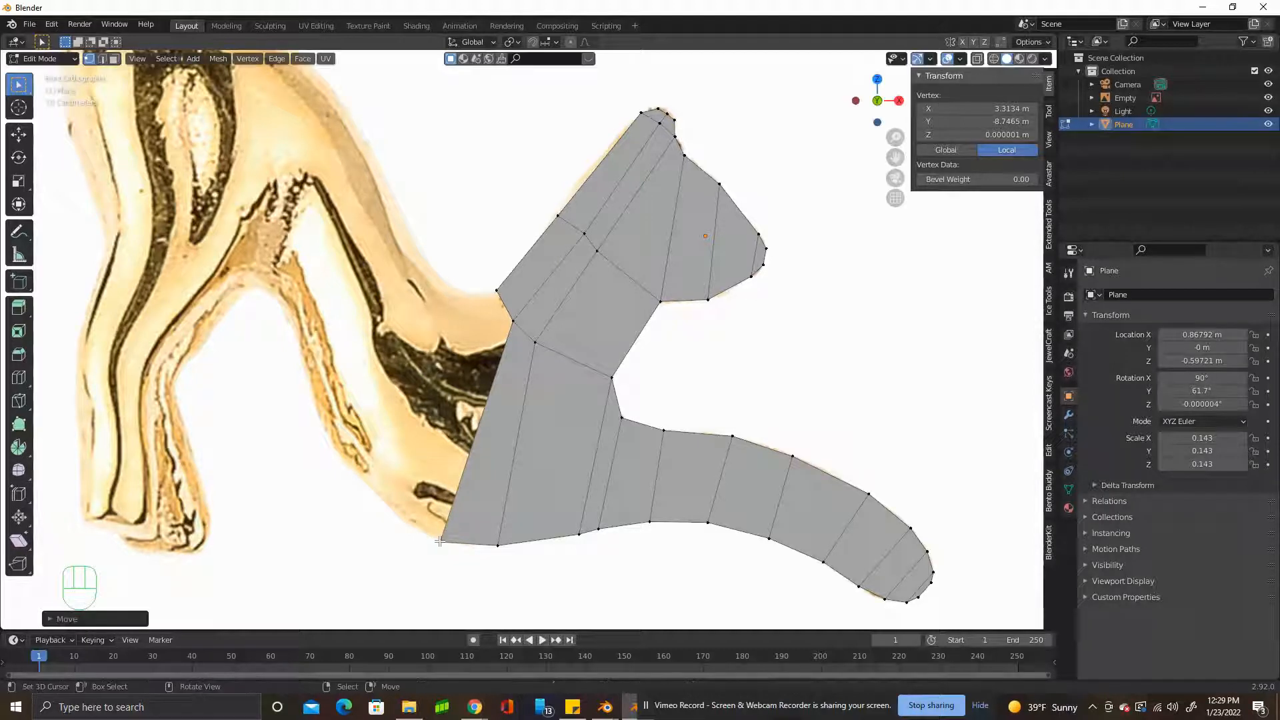
Fill a triangular face between the new belly vertex and the neck's two rear vertices.
right_click(439, 541)
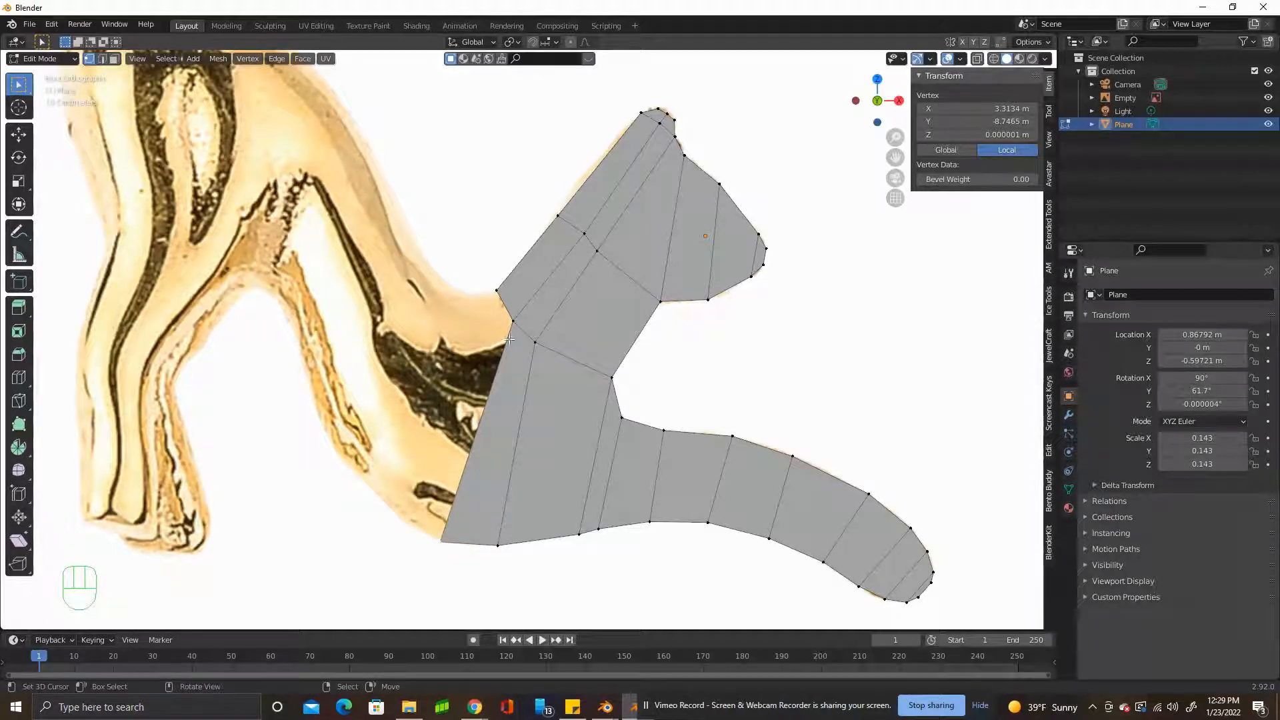
left_click(507, 303, "shift")
left_click(501, 294, "shift")
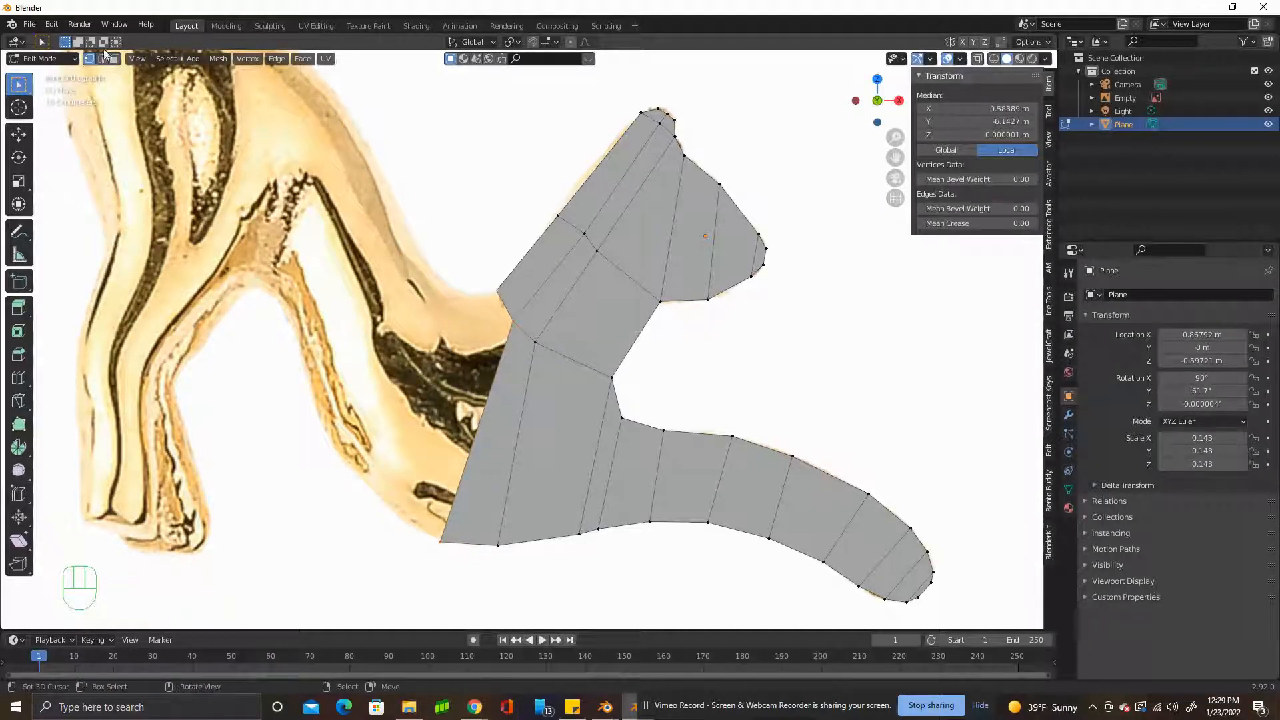
key("f")
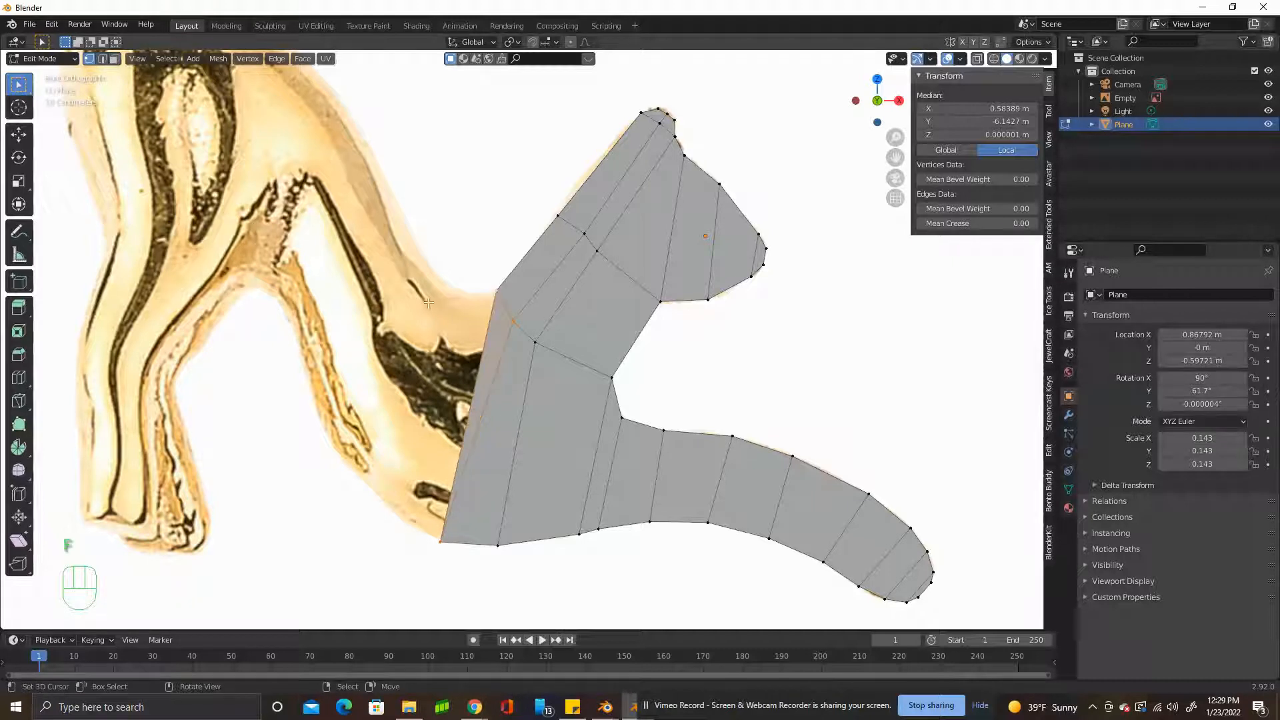
Subdivide the triangle's outer edge and move the new vertex further back along the belly outline.
left_click(440, 541, "shift")
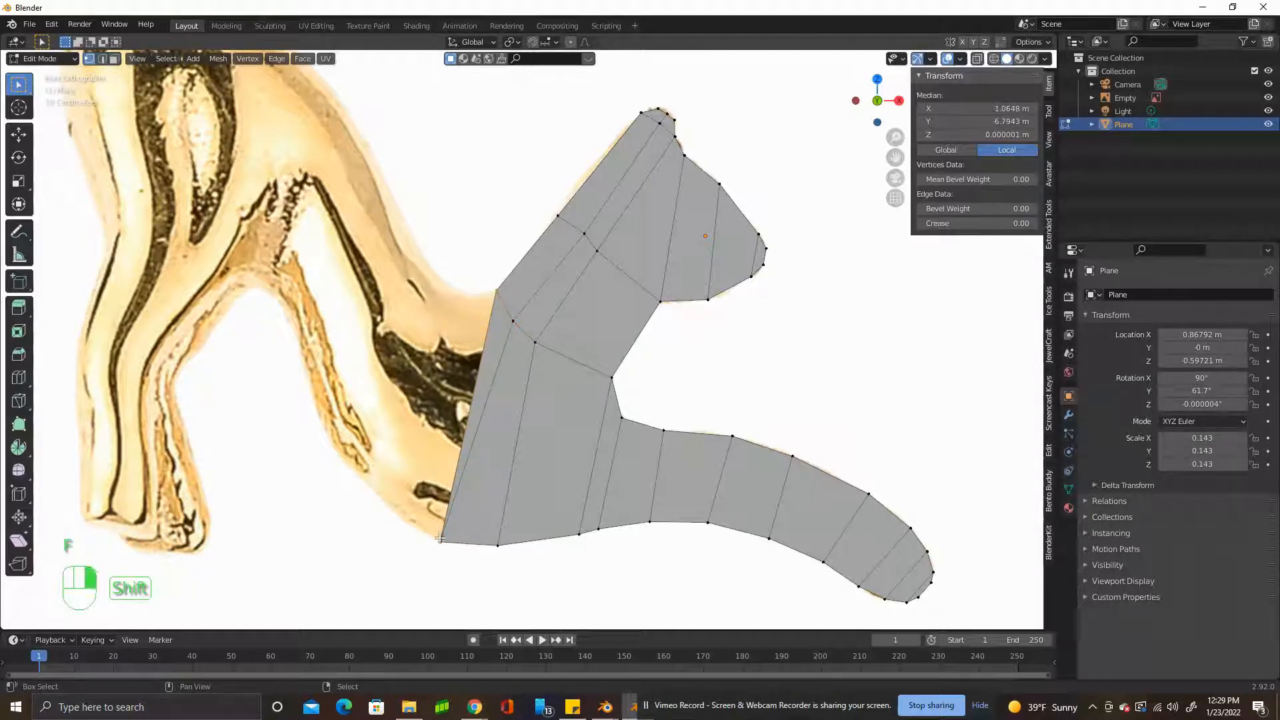
key("w")
left_click(440, 378)
right_click_drag(466, 416, 389, 509)
Extrude the torso's open rear edge a short distance backward and scale it down to the back and belly outlines.
key("2")
right_click(444, 402)
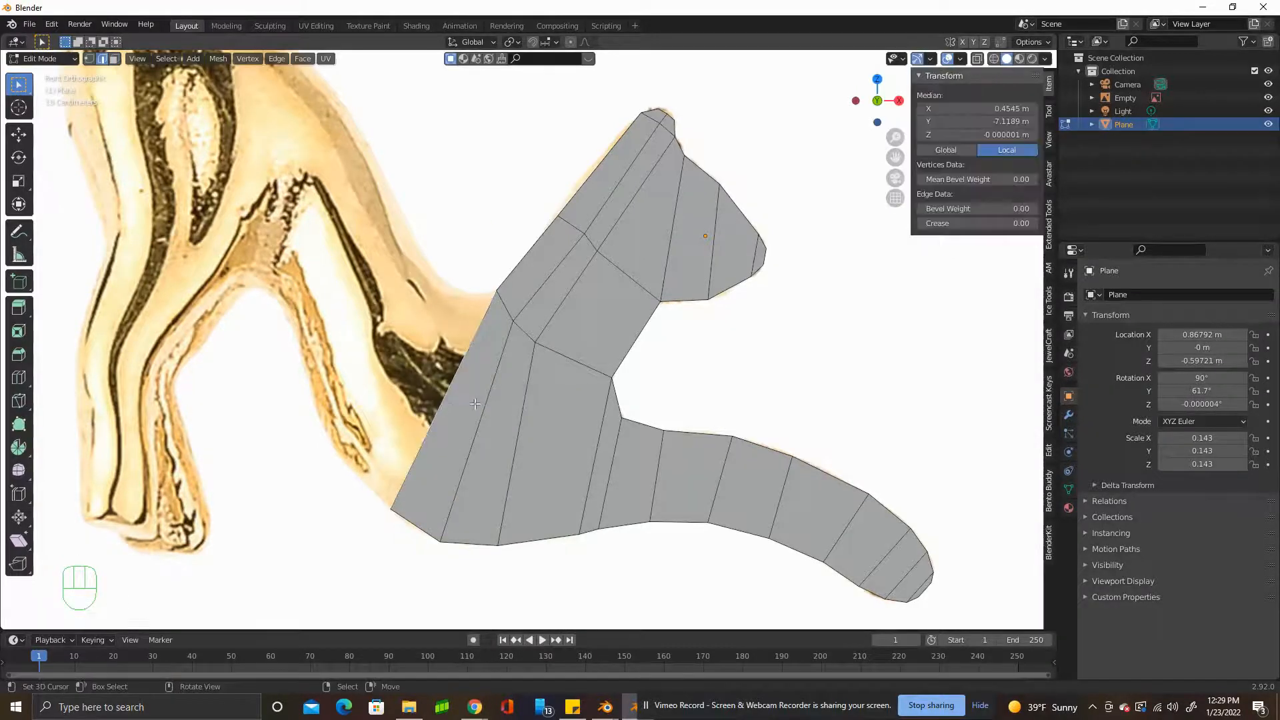
key("e")
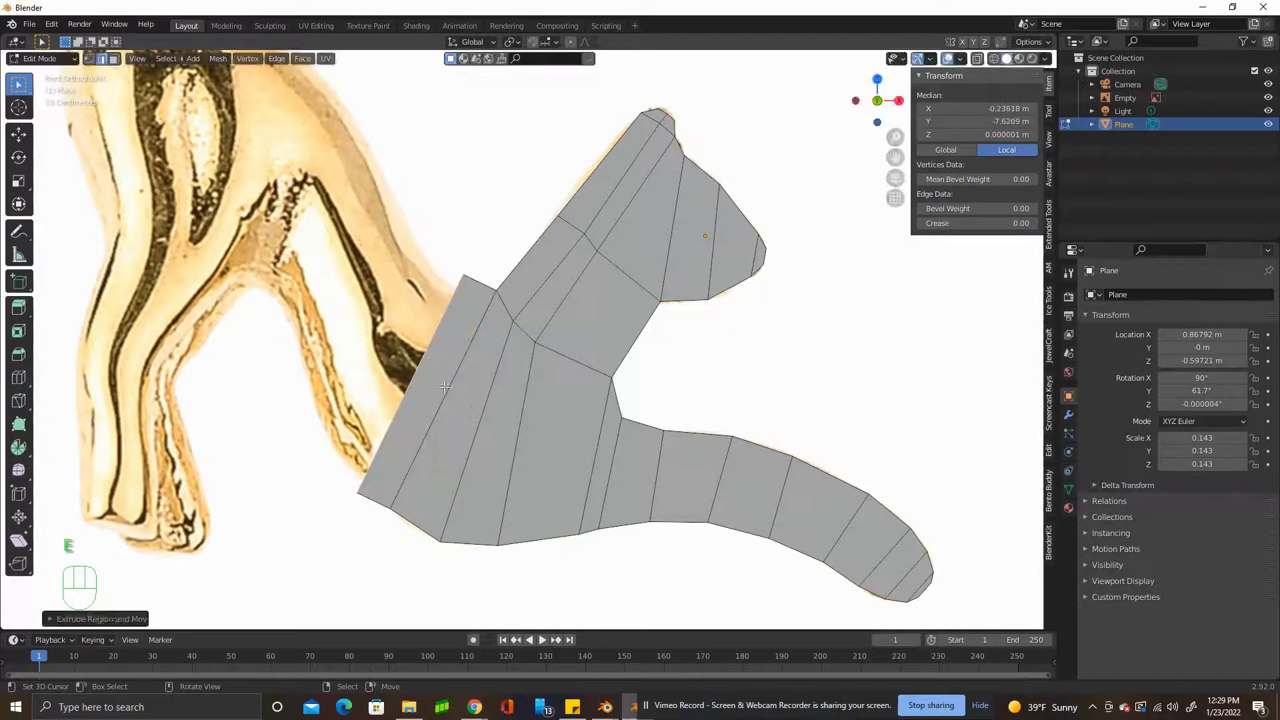
key("s")
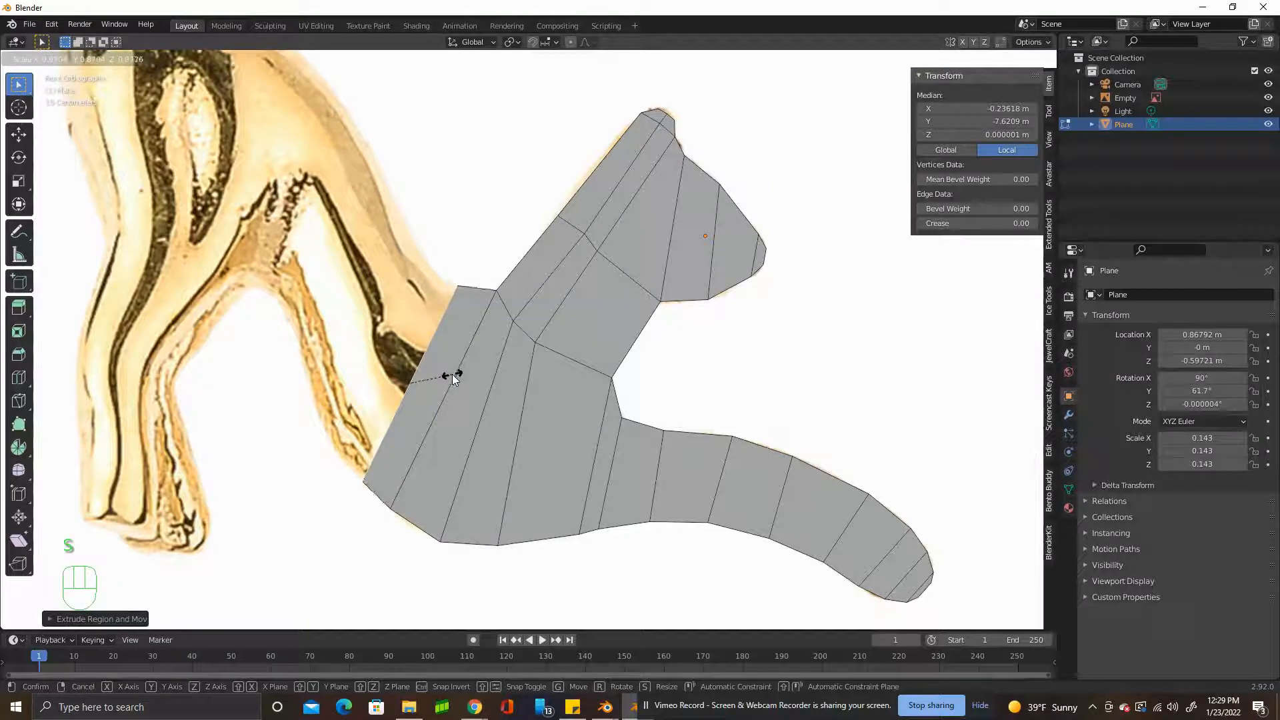
left_click(452, 376)
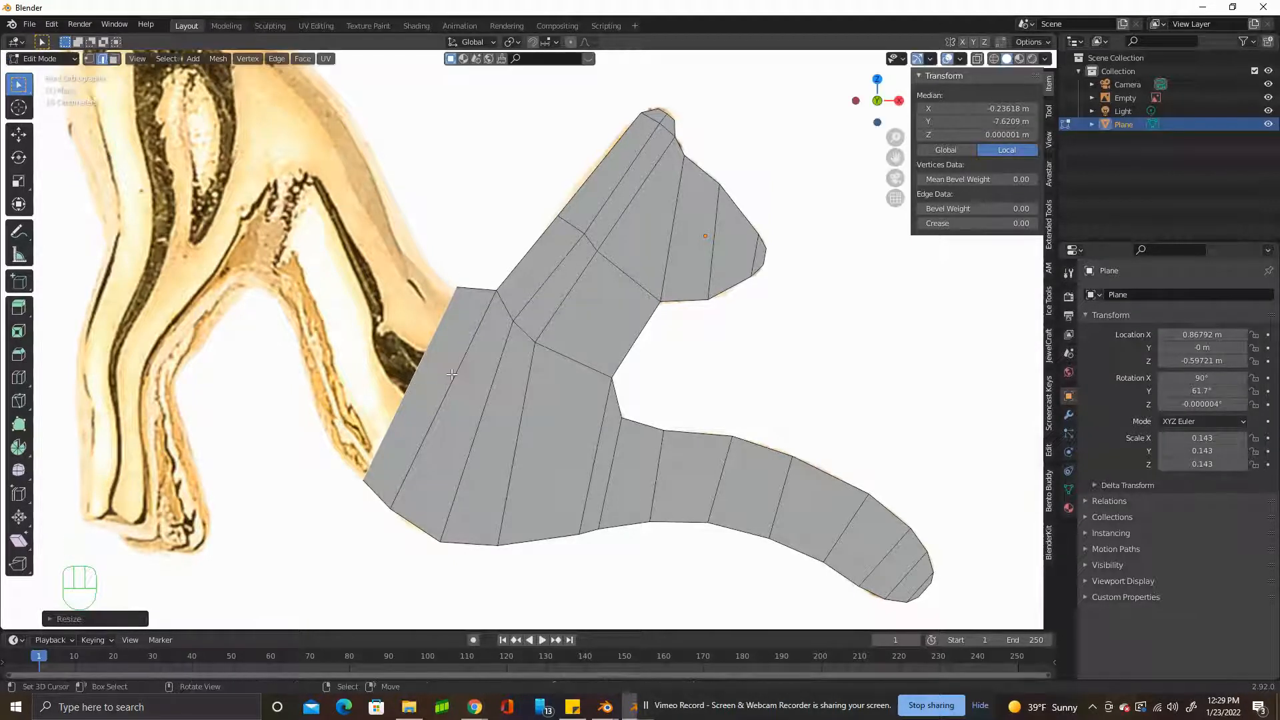
Continue the torso with further short extrusions of its rear edge, moving and scaling them to follow the reference.
key("g")
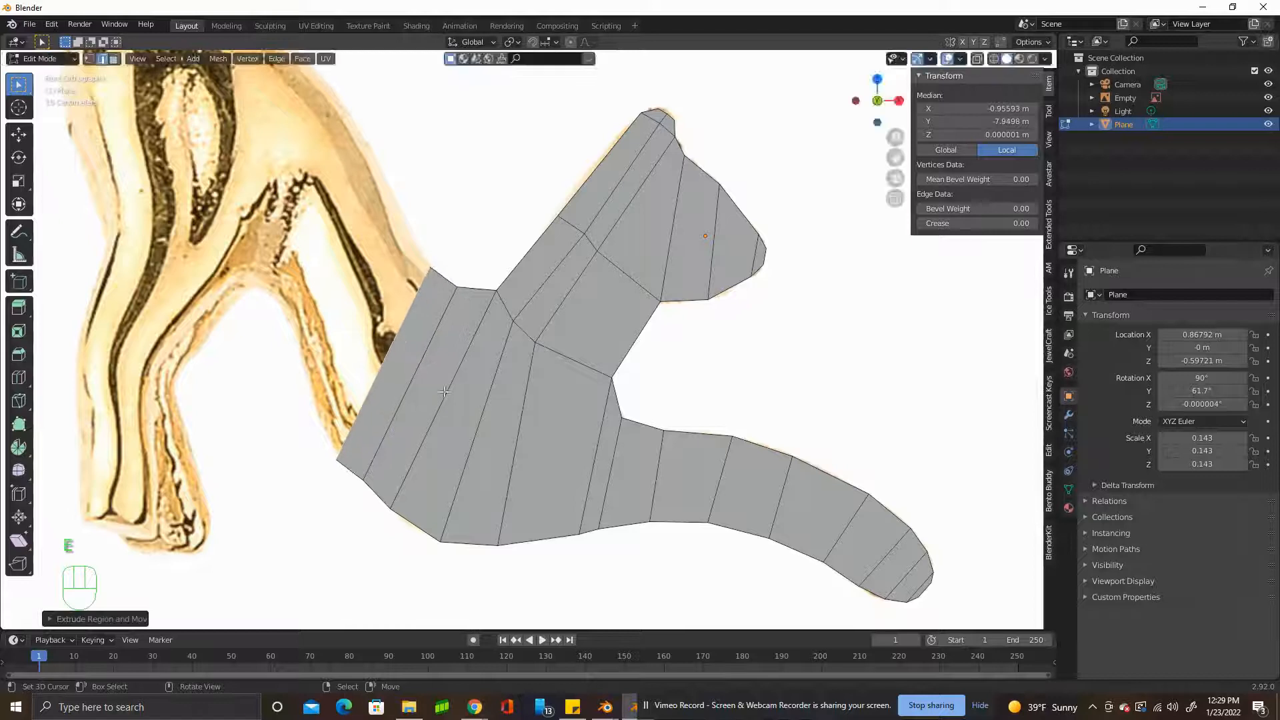
left_click(469, 351)
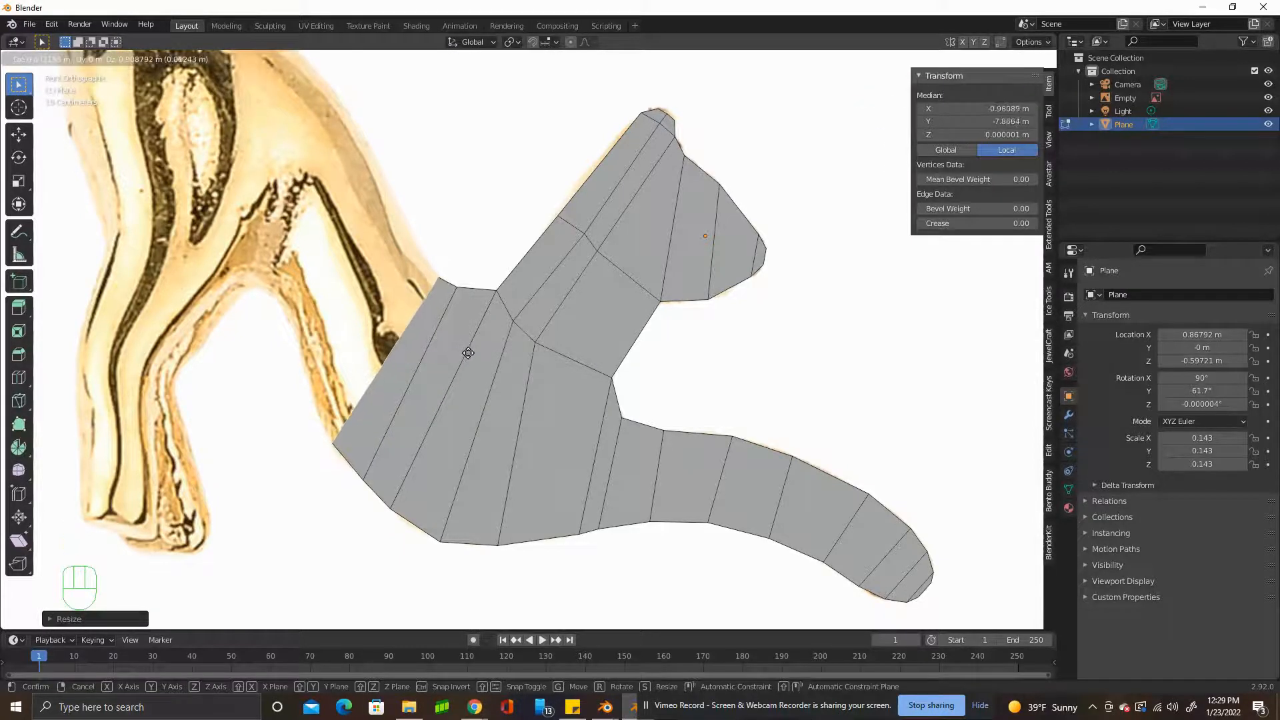
key("s")
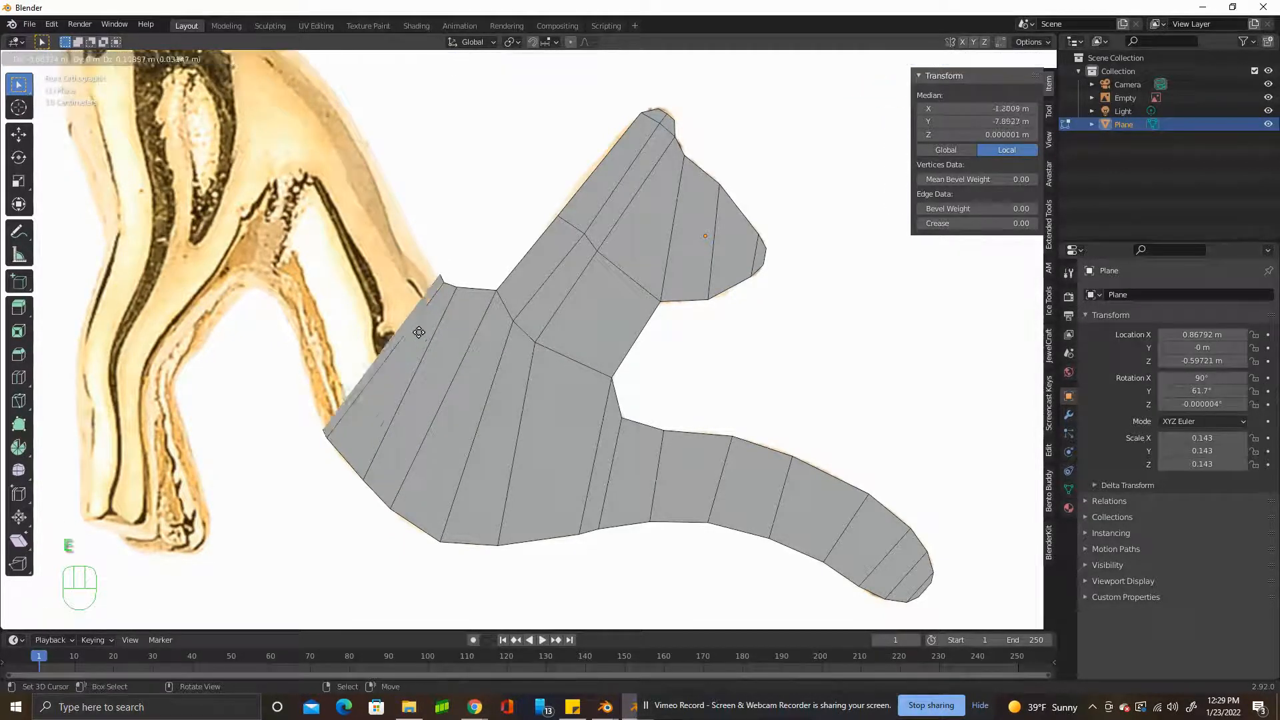
left_click(432, 272)
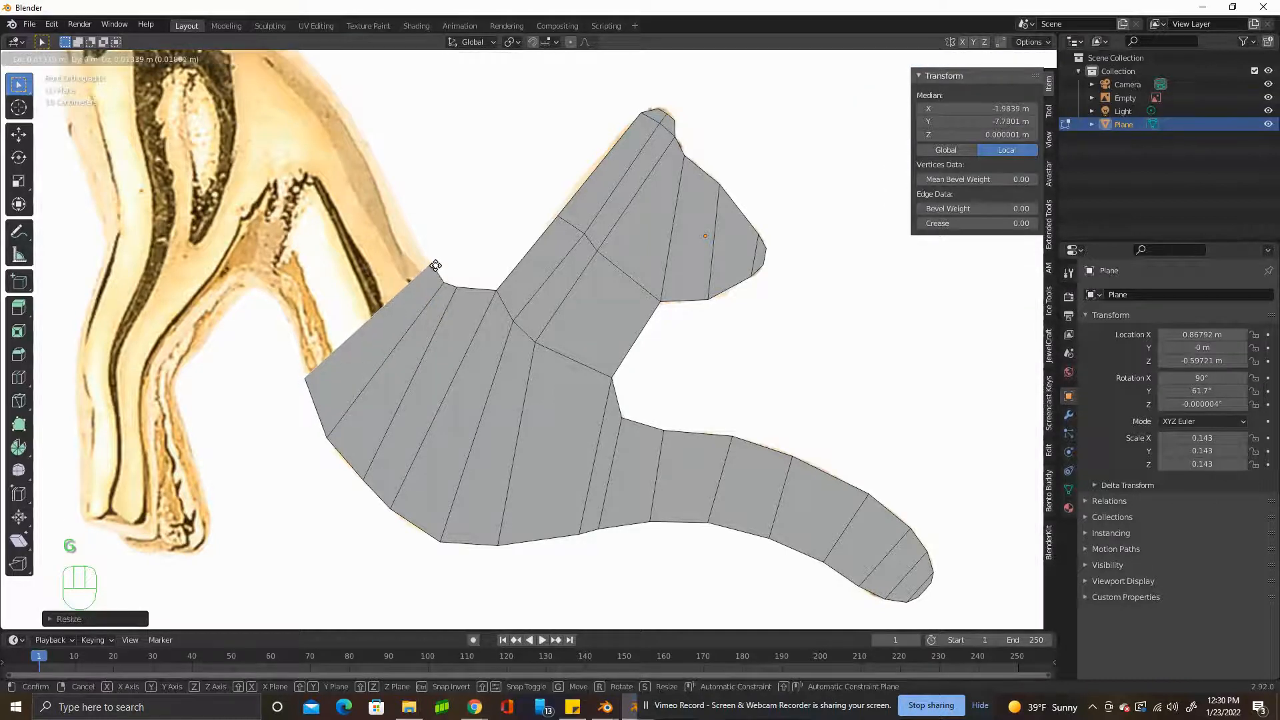
Extend the torso up to the waist, rotating, scaling and shifting the open edge to match the arched outline.
middle_click_drag(432, 272, 507, 373, "shift")
key("r")
left_click(508, 371)
key("g")
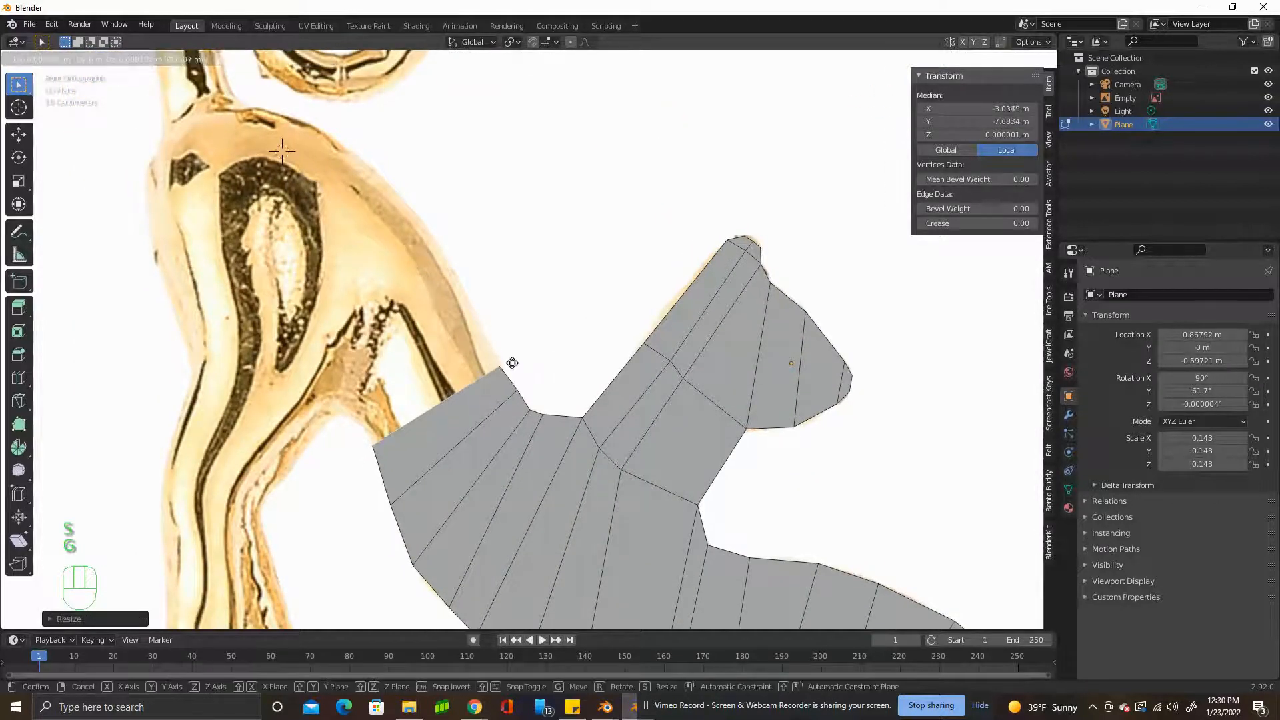
left_click(513, 363)
right_click_drag(500, 366, 501, 362)
Extrude the waist edge toward the hindquarters and move its two end vertices onto the back and belly outlines.
key("2")
right_click(435, 397)
key("e")
left_click(399, 364)
key("1")
right_click_drag(465, 332, 446, 260)
scroll(446, 261, "down", 5)
scroll(484, 539, "up", 7)
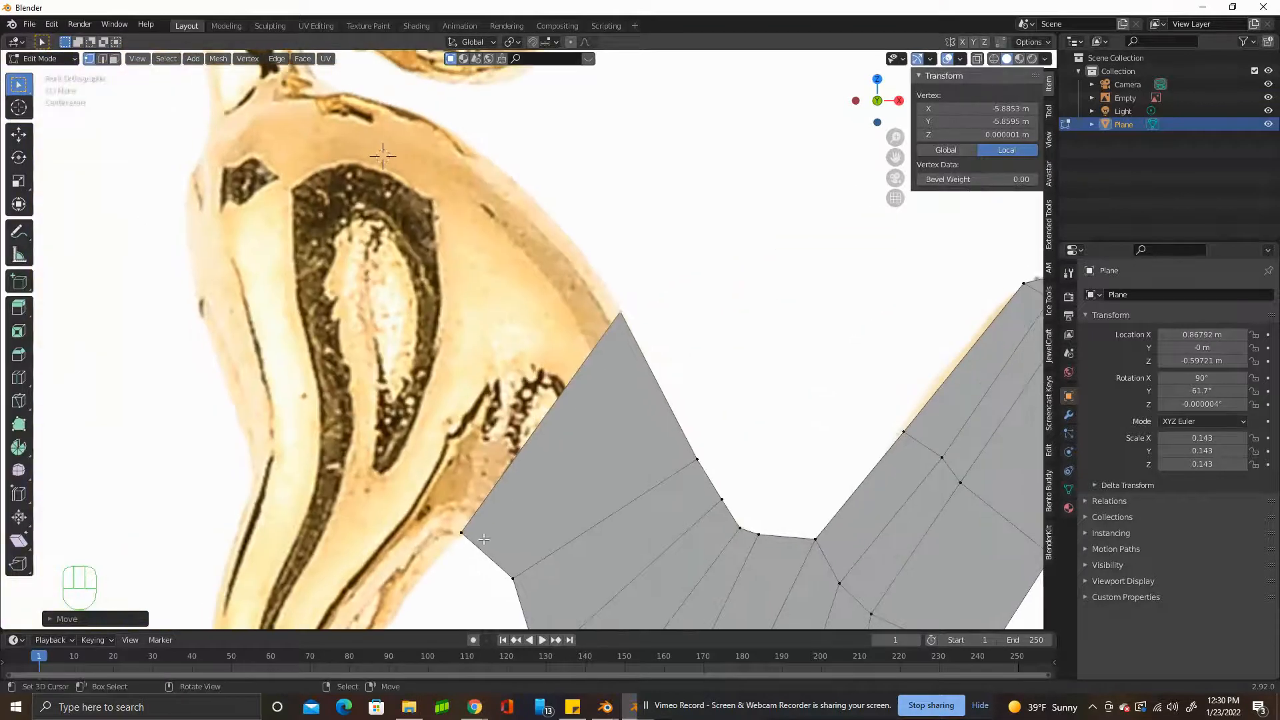
right_click_drag(465, 534, 468, 538)
right_click_drag(620, 313, 612, 301)
Extrude the open edge across the thigh to the rear outline and move its upper vertex onto the back contour.
left_click(102, 59)
right_click(557, 424)
key("e")
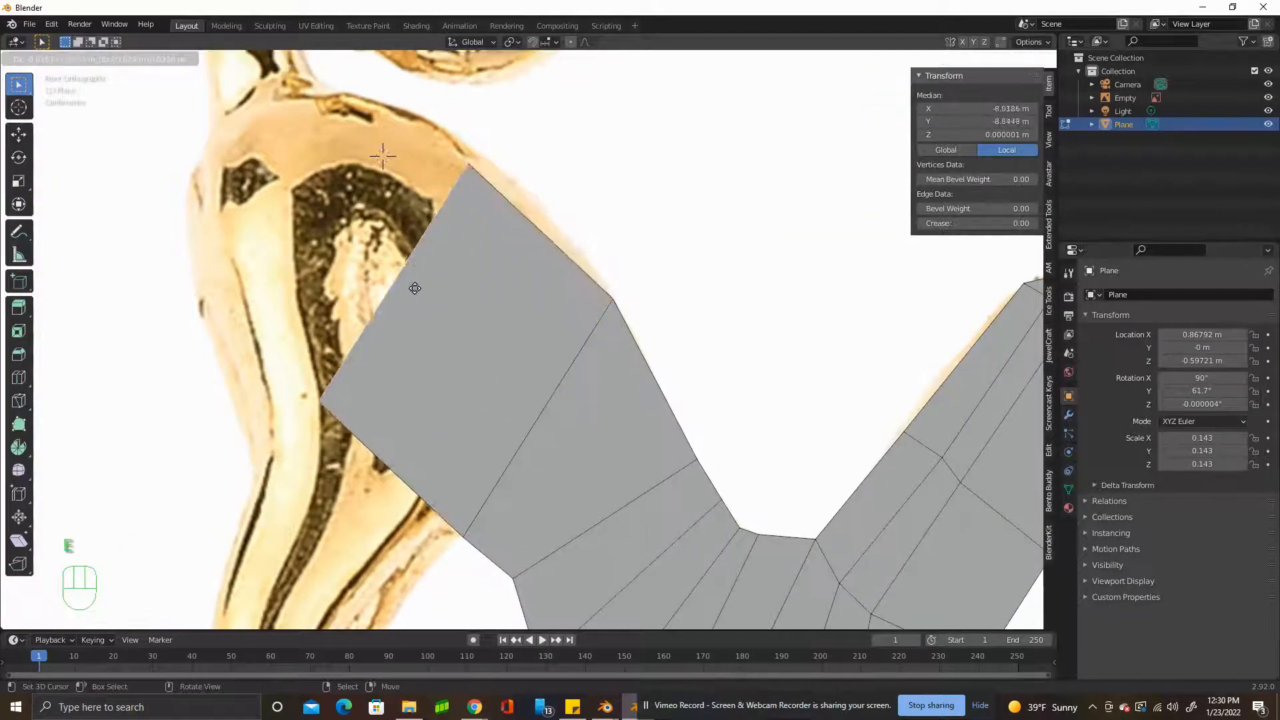
left_click(351, 356)
scroll(438, 486, "down", 2)
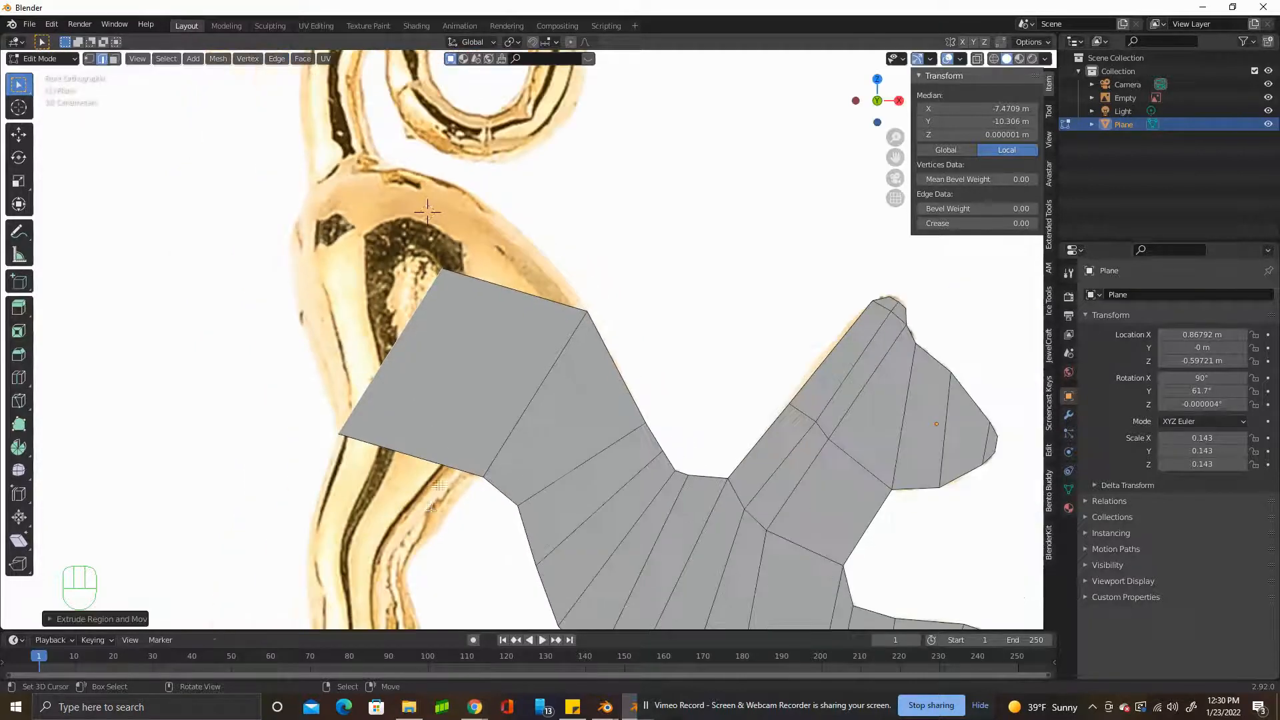
scroll(439, 485, "down", 3)
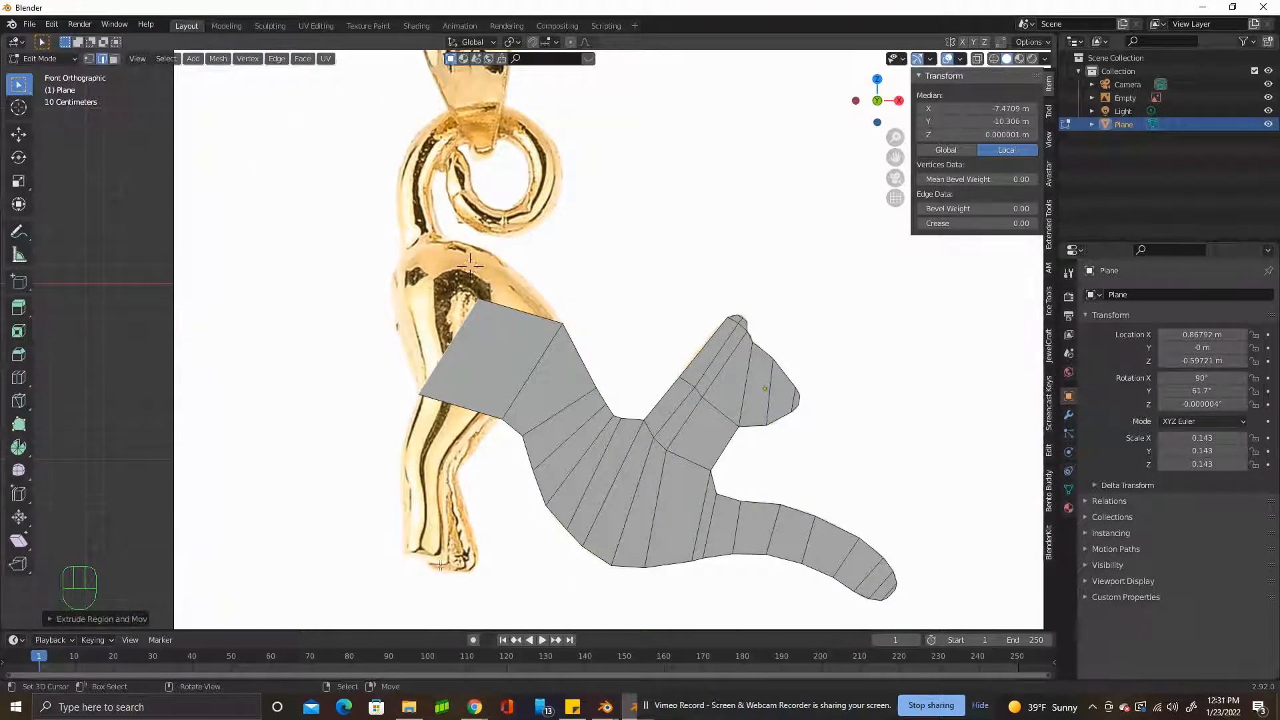
scroll(454, 437, "up", 6)
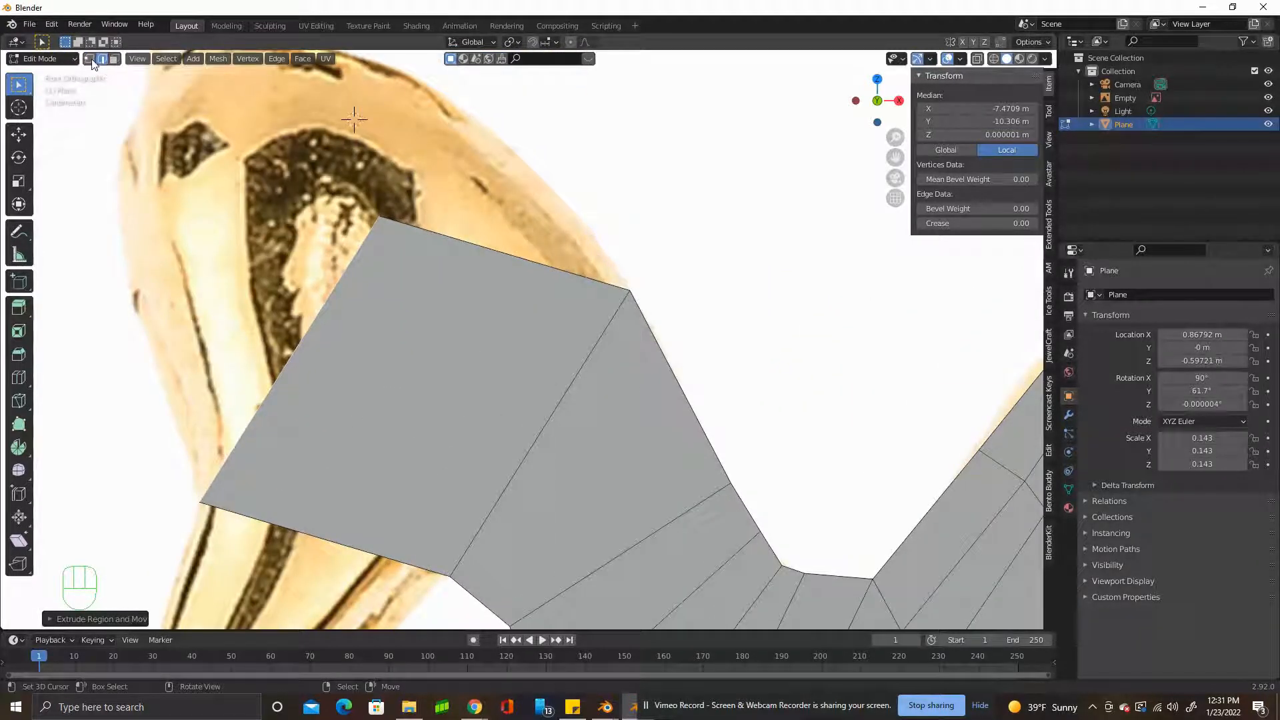
right_click_drag(381, 216, 533, 168)
scroll(239, 165, "down", 2)
middle_click_drag(238, 164, 272, 213, "shift")
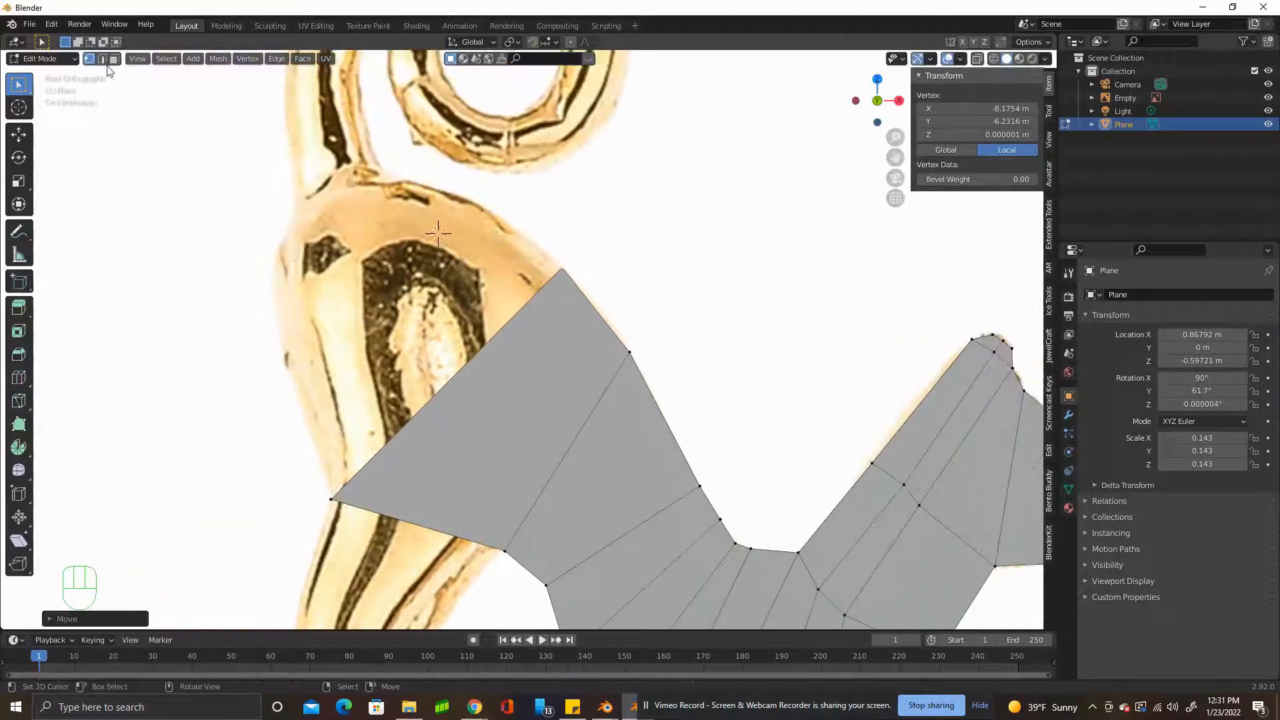
Extrude the thigh's open edge up into the haunch, scale it and fit both end vertices to the outline.
left_click(103, 59)
right_click(497, 331)
key("e")
left_click(468, 267)
key("s")
left_click(462, 274)
left_click(89, 67)
left_click(90, 60)
right_click_drag(318, 424, 310, 434)
right_click_drag(517, 226, 517, 229)
Extrude the haunch edge one more segment toward the tail and align its two end vertices with the reference contour.
left_click(102, 60)
right_click(370, 375)
key("e")
left_click(341, 318)
left_click(89, 60)
right_click_drag(281, 377, 288, 372)
right_click_drag(487, 174, 469, 198)
Extrude the haunch edge up to the rump, then scale it down and shift it inside the rounded outline.
left_click(103, 60)
right_click(400, 265)
key("e")
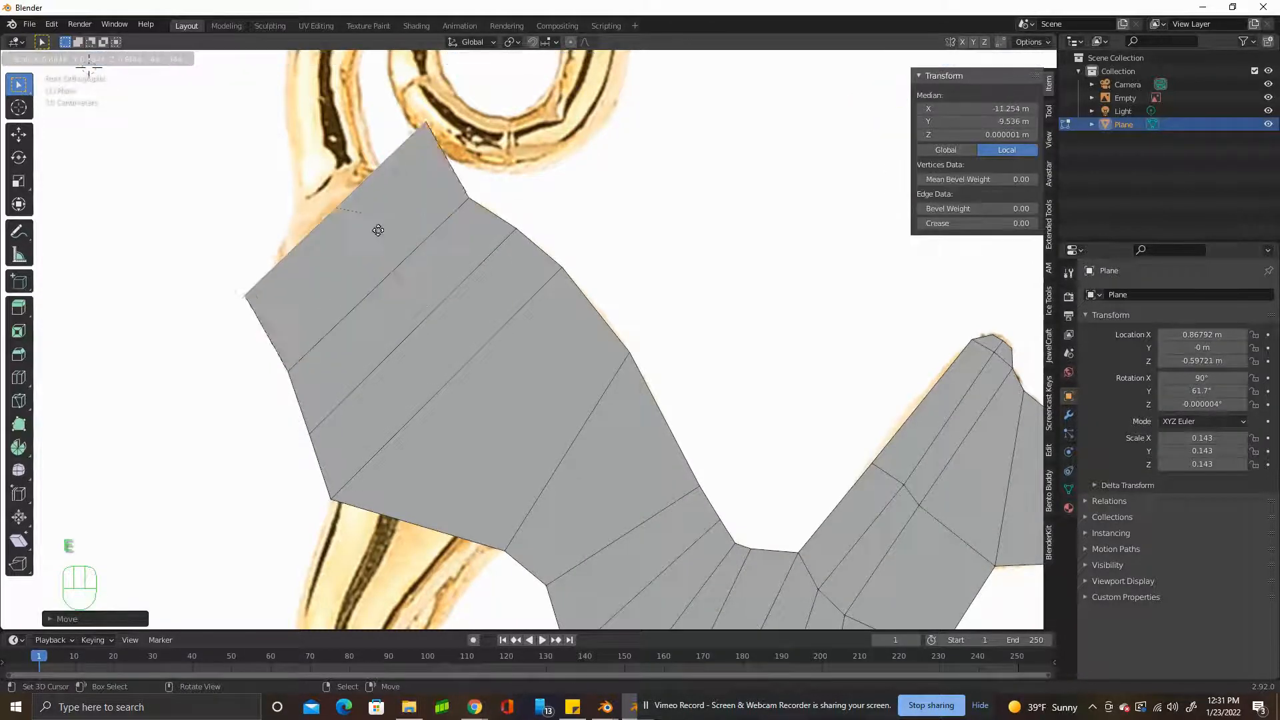
left_click(378, 229)
key("s")
left_click(385, 232)
key("g")
left_click(390, 262)
key("s")
left_click(394, 263)
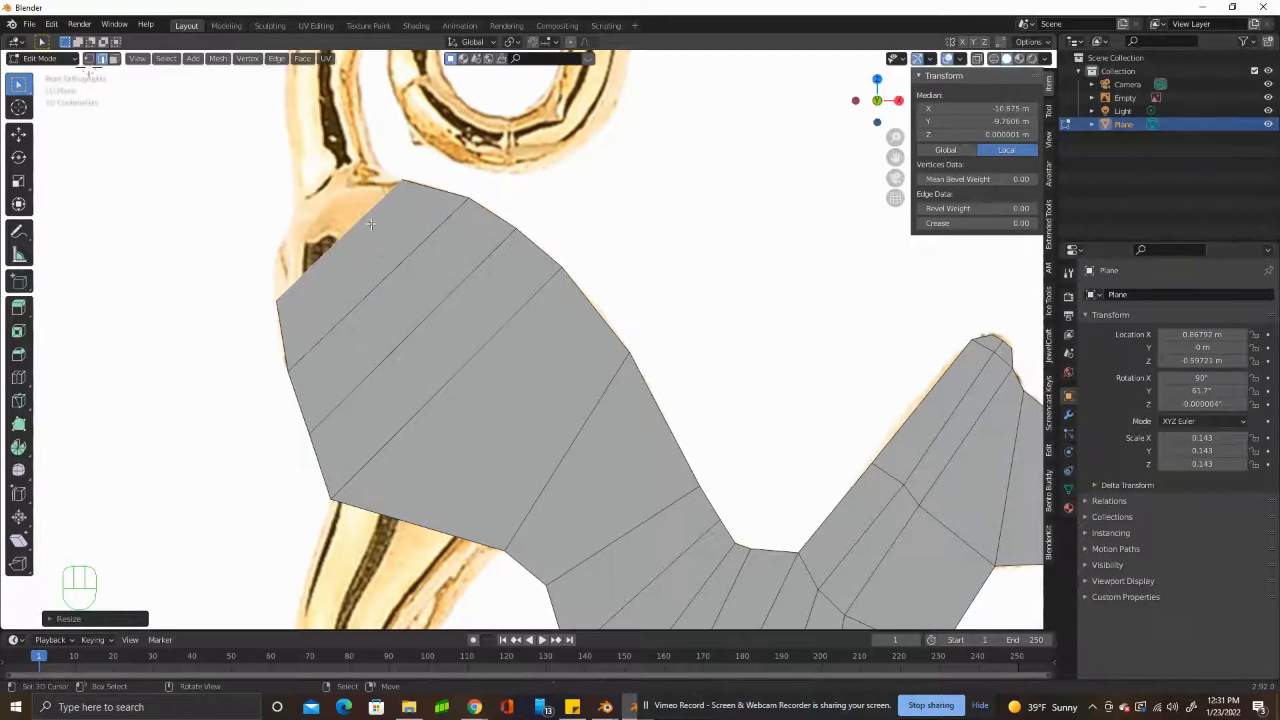
Extrude the rump edge upward, rotate and scale it, and fine-tune its end vertices on the outline.
key("e")
left_click(390, 158)
key("r")
left_click(404, 188)
key("s")
left_click(89, 60)
mouse_move(256, 241)
right_mouse_down()
mouse_move(291, 225)
mouse_move(275, 253)
right_mouse_up()
mouse_move(402, 179)
right_mouse_down()
mouse_move(425, 184)
mouse_move(396, 178)
right_mouse_up()
right_click_drag(278, 247, 281, 248)
Extrude the rump edge up to the tail base, rotate, scale and shift it, and adjust its upper vertex.
left_click(103, 60)
right_click(371, 197)
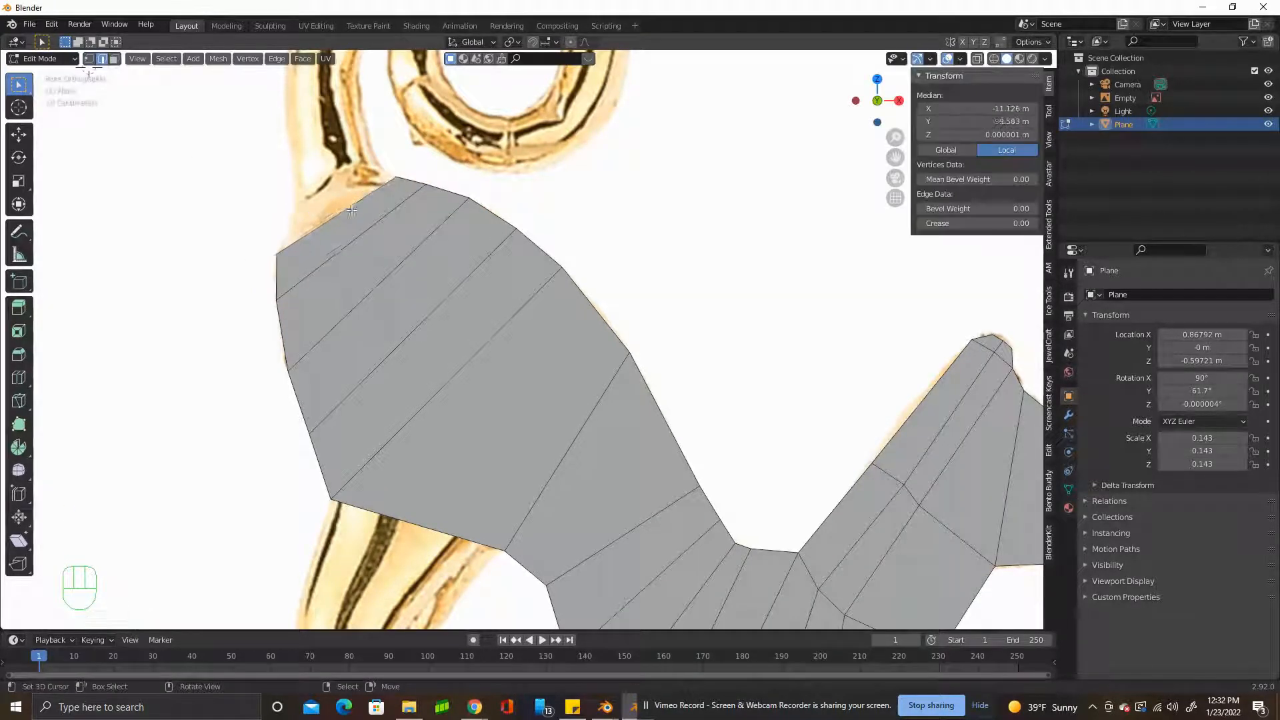
key("e")
left_click(362, 159)
key("r")
left_click(366, 176)
key("s")
left_click(362, 177)
key("g")
left_click(379, 186)
left_click(89, 59)
right_click_drag(382, 175, 379, 165)
right_click(322, 182)
Extrude the thigh's bottom edge down into the hind leg and scale it down to the leg's width.
scroll(322, 182, "down", 4)
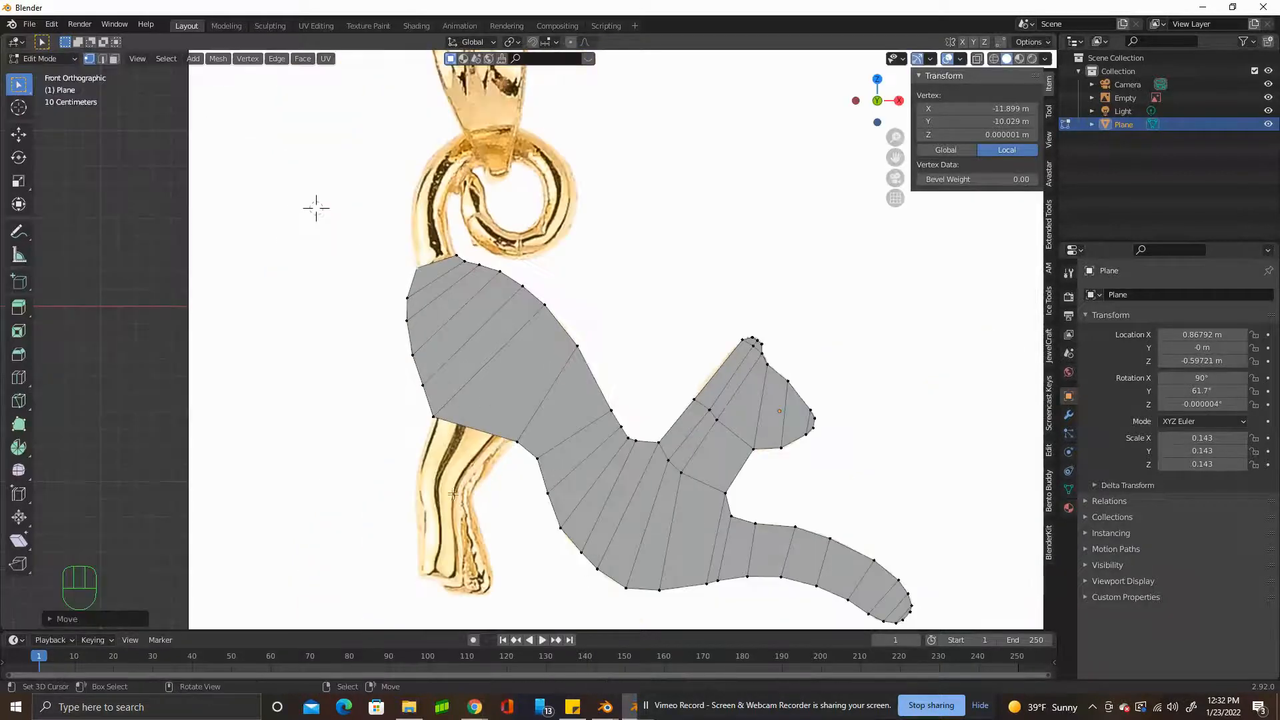
scroll(508, 483, "up", 2)
middle_click_drag(501, 485, 487, 344, "shift")
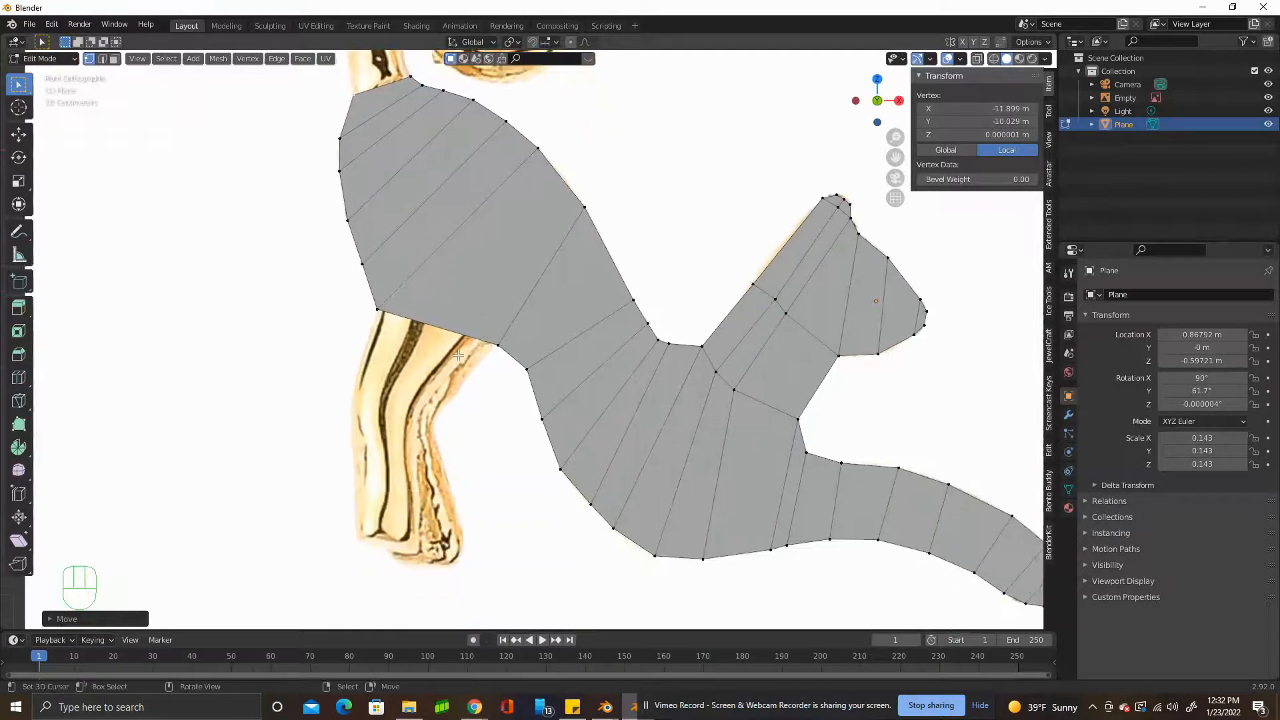
left_click(101, 59)
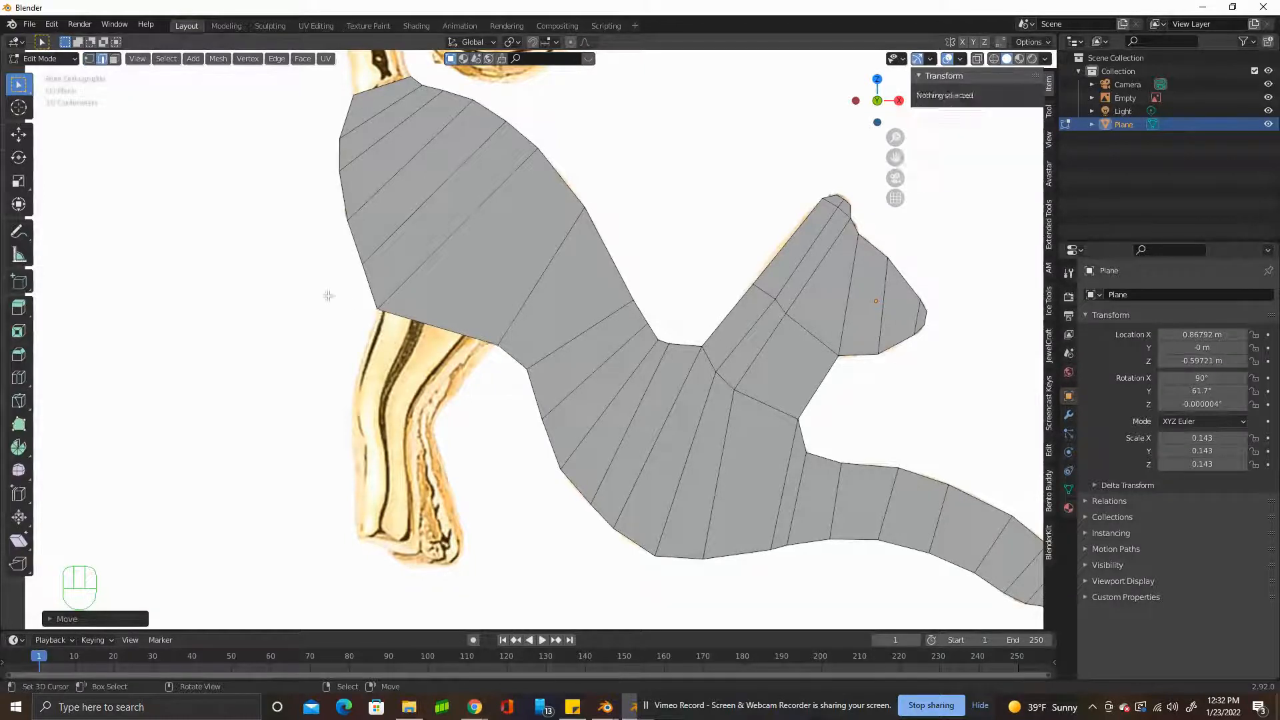
left_click(440, 328)
key("e")
key("s")
left_click(445, 395)
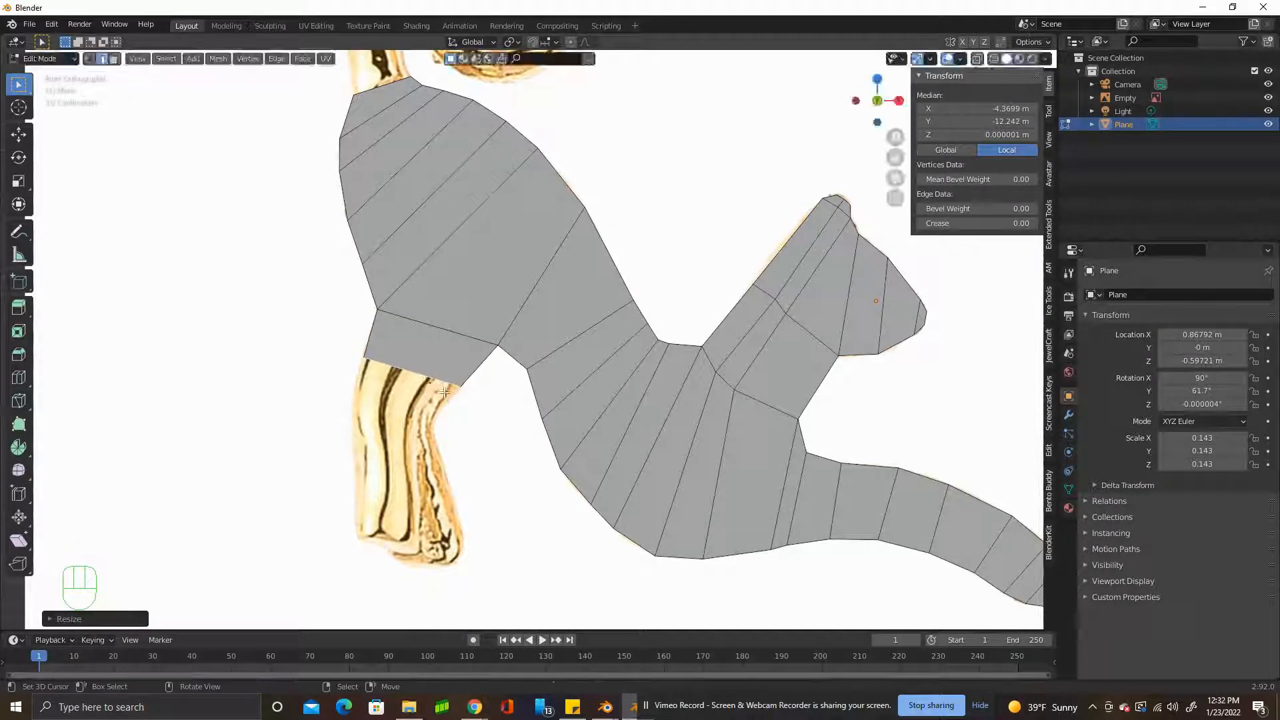
Add another short hind leg segment below the thigh, moving and rotating its end edge to follow the outline.
key("g")
left_click(461, 450)
key("r")
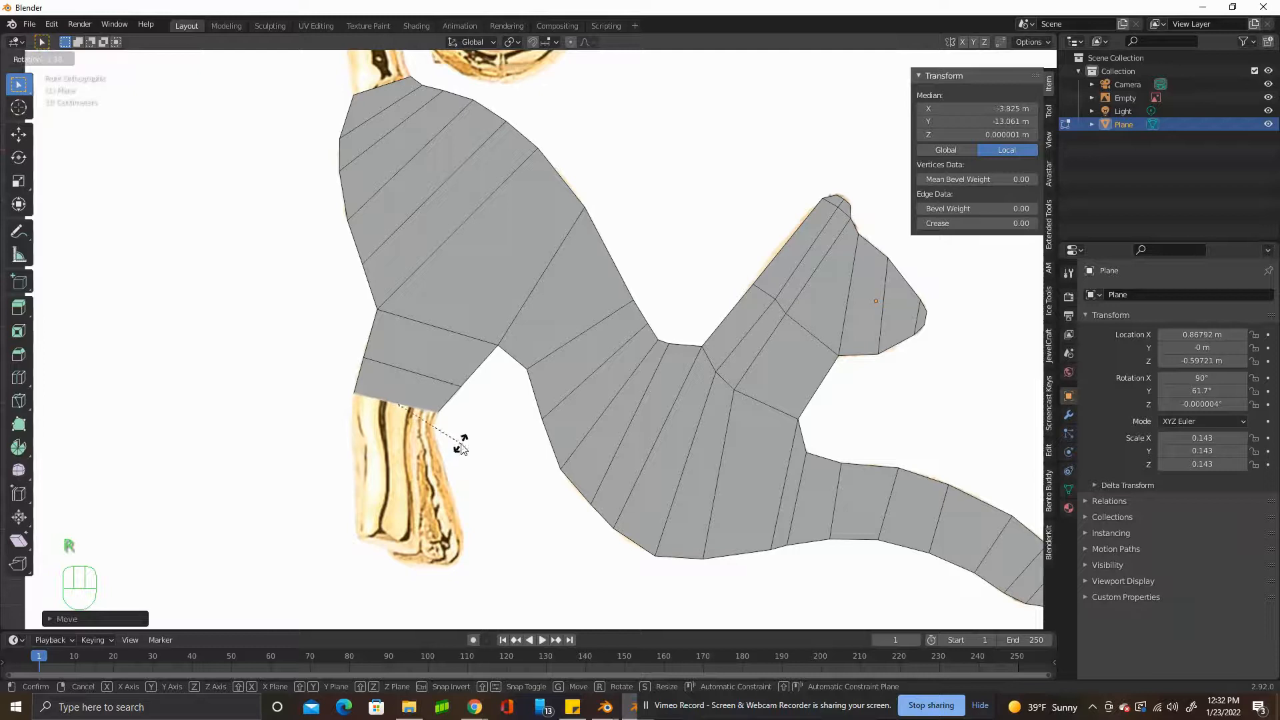
left_click(467, 452)
Extrude the hind leg's end edge further down toward the ankle, scaling each new segment to the leg's width.
key("e")
key("s")
left_click(493, 505)
key("e")
key("s")
left_click(444, 544)
Move the end vertices of the lower hind leg segments onto the front and rear outlines.
key("1")
right_click_drag(452, 518, 460, 519)
right_click_drag(361, 520, 356, 517)
middle_click_drag(359, 520, 408, 368, "shift")
scroll(409, 368, "up", 4)
right_click_drag(275, 389, 271, 388)
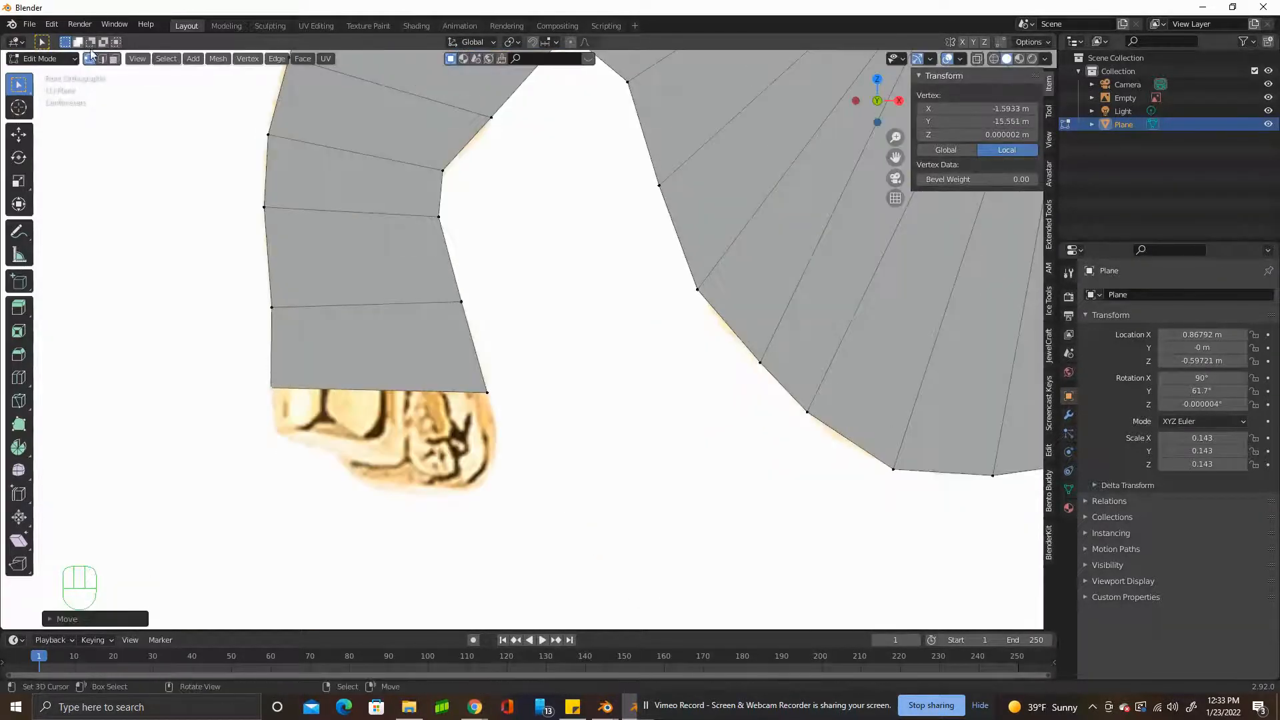
Extrude the hind leg's bottom edge down into the paw and move its front vertex to the paw outline.
left_click(102, 58)
right_click(408, 410)
key("e")
left_click(414, 457)
right_click_drag(493, 437, 499, 455)
Extrude the hind paw's bottom edge, scale it down and shift it forward, and correct the front vertex above it.
left_click(102, 58)
right_click(465, 449)
key("e")
left_click(502, 499)
key("s")
left_click(446, 492)
key("g")
left_click(470, 470)
key("1")
right_click_drag(466, 464, 497, 437)
Extrude the hind paw's lower edge again, scaling it down and shifting it to follow the toe outline.
left_click(102, 59)
right_click(465, 472)
key("e")
left_click(472, 502)
key("s")
left_click(455, 502)
key("g")
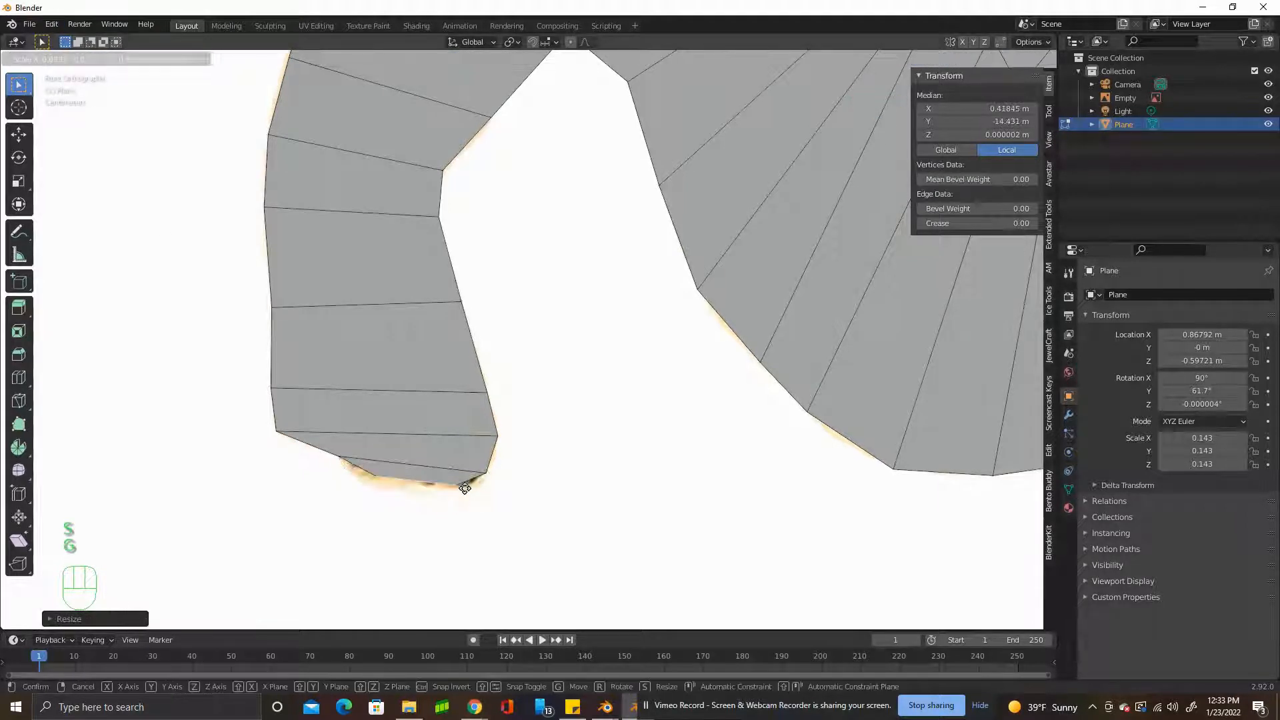
left_click(494, 499)
Close off the hind paw's tip with one last short extrusion, rotated and scaled down to the reference.
key("e")
left_click(491, 508)
key("r")
left_click(492, 512)
key("s")
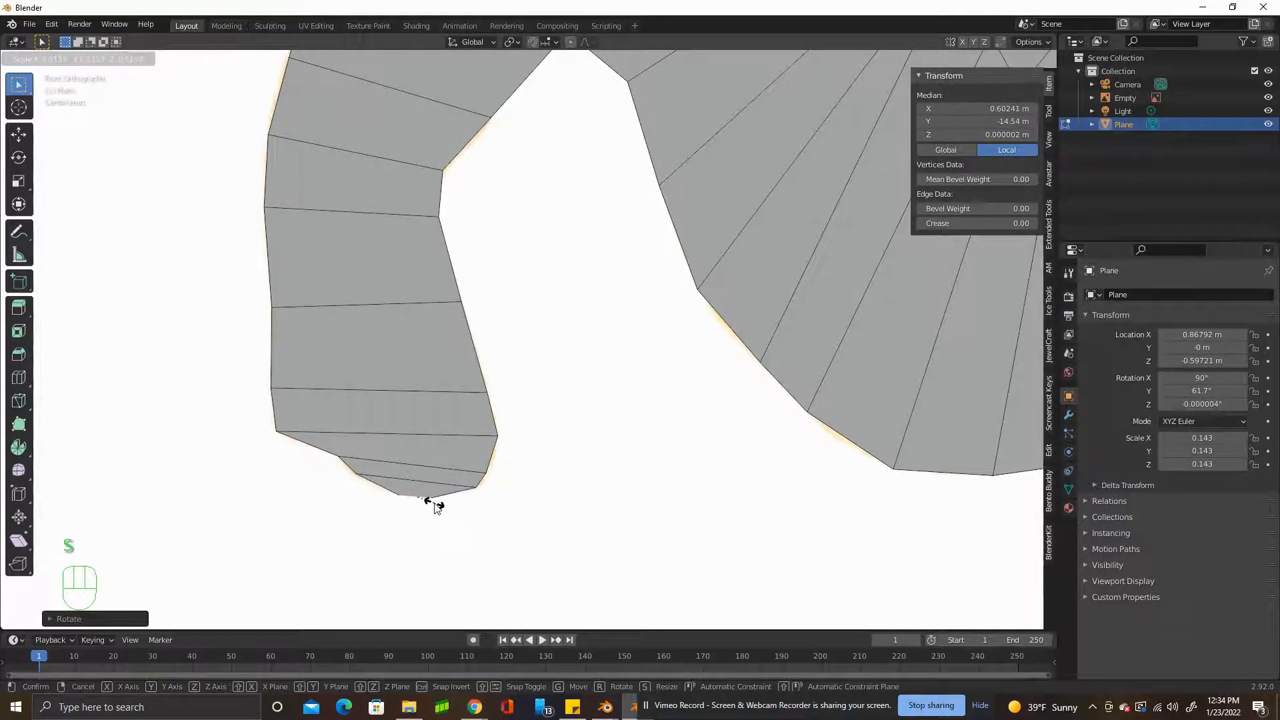
left_click(433, 505)
scroll(526, 355, "down", 8)
scroll(527, 356, "up", 2)
middle_click_drag(490, 93, 513, 381, "shift")
scroll(513, 381, "up", 4)
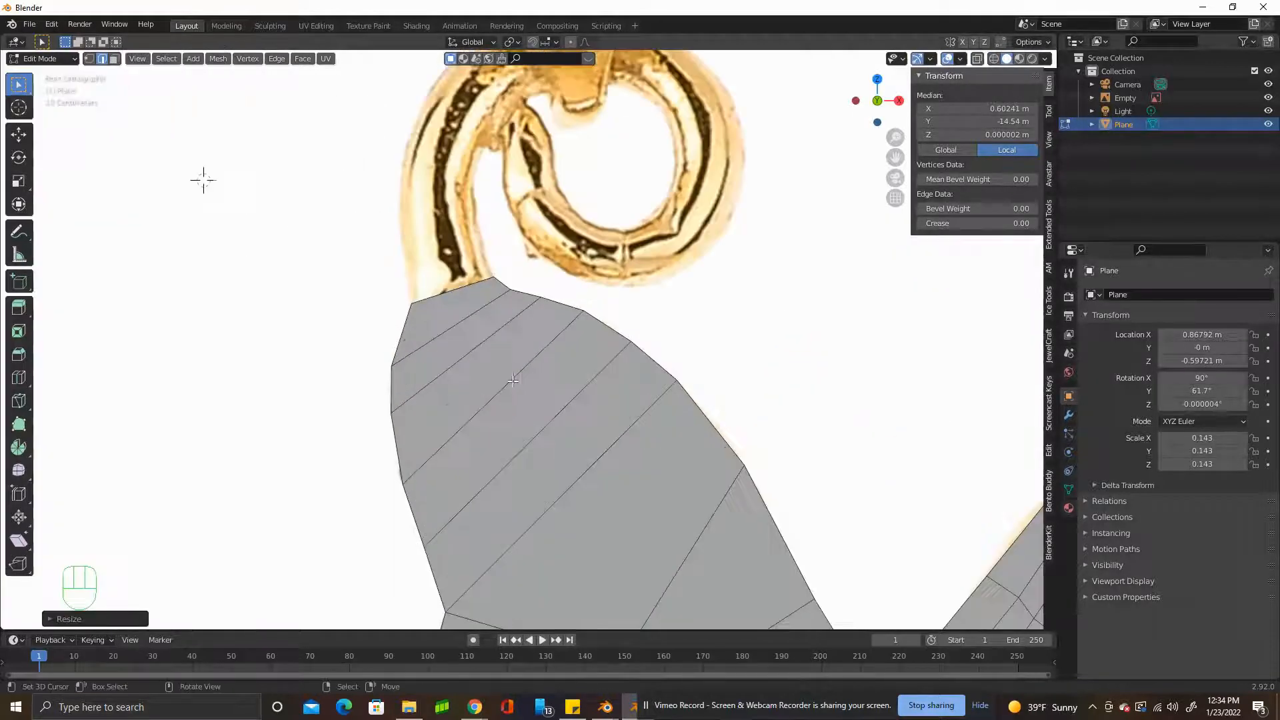
Extrude the haunch's upper edge into the first two tail segments, rotating, scaling and moving their ends onto the reference.
middle_click_drag(204, 180, 202, 297, "shift")
middle_click_drag(471, 393, 441, 470, "shift")
key("e")
left_click(490, 398)
key("r")
left_click(495, 410)
key("s")
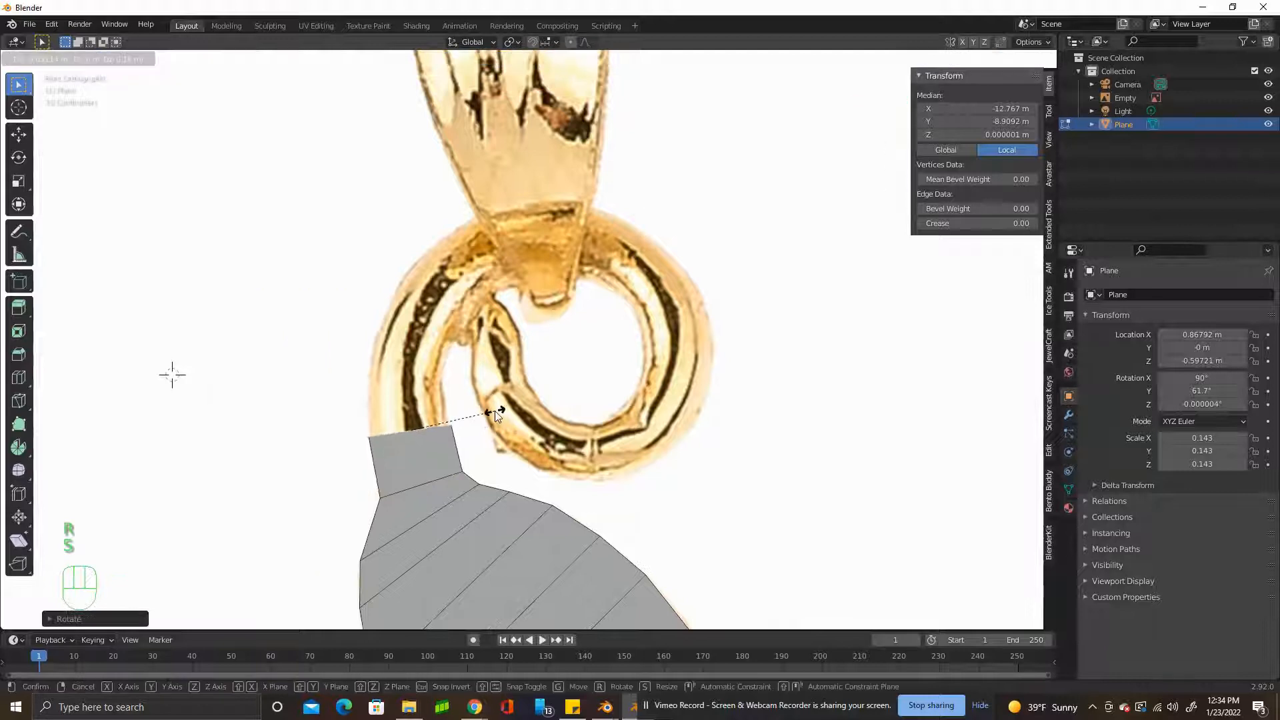
left_click(493, 411)
key("g")
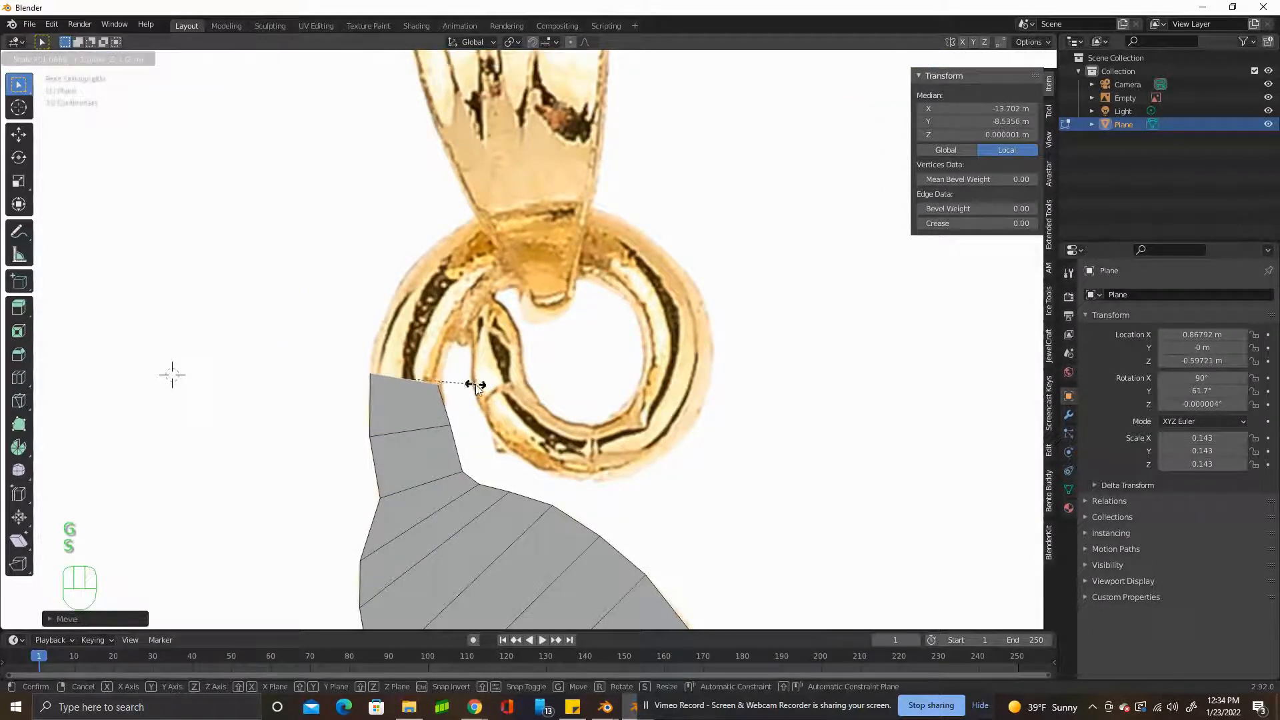
right_click(476, 387)
right_click_drag(371, 374, 446, 388)
Extrude the tail's end edge into the start of the curl, then rotate, move and scale it to the outline.
key("2")
right_click(422, 383)
key("e")
left_click(481, 350)
key("r")
left_click(449, 387)
key("g")
left_click(449, 404)
key("s")
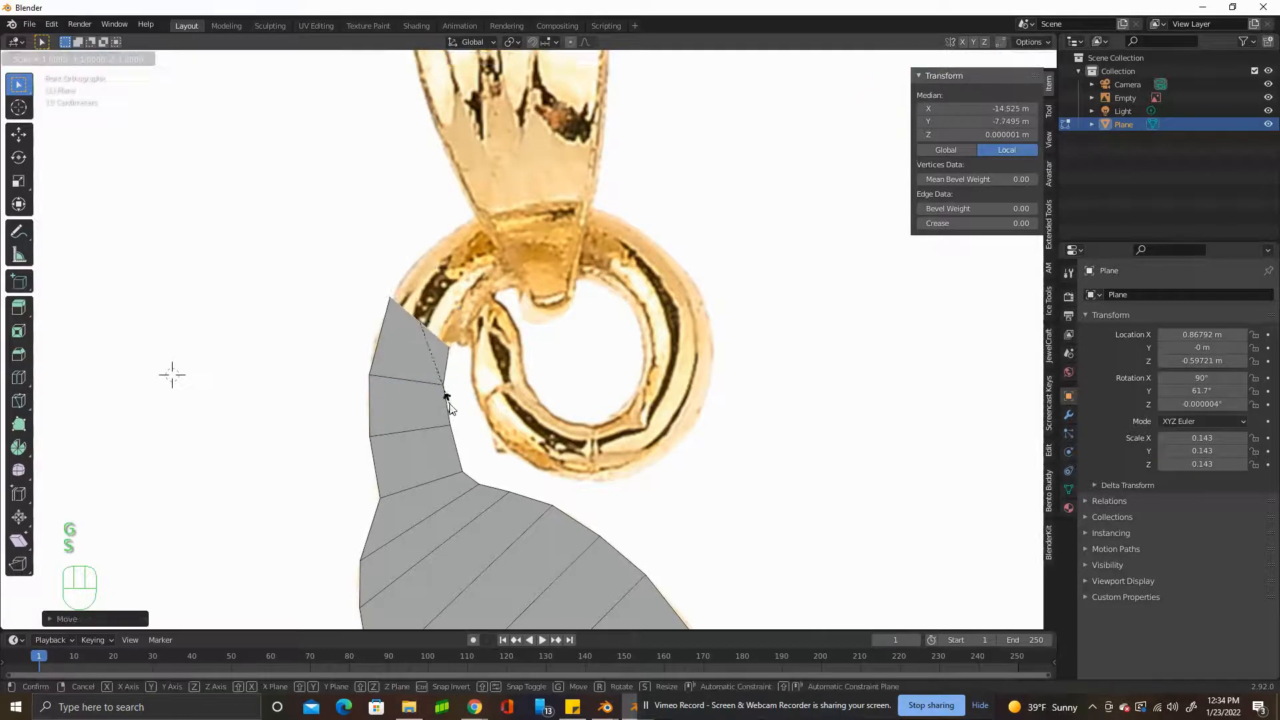
left_click(446, 404)
Extrude two more segments toward the top of the curl, rotate the end and move its two vertices onto the outline.
key("e")
left_click(473, 273)
key("e")
left_click(523, 242)
key("r")
left_click(527, 320)
key("1")
right_click_drag(494, 204, 488, 206)
right_click_drag(520, 281, 565, 284)
Extrude the tail across the top of the curl and move the new outer vertex onto the outline.
key("2")
right_click(512, 259)
key("e")
left_click(599, 279)
right_click_drag(551, 202, 563, 201)
Extrude the tail just past the curl's top and fit the new segment's inner and outer vertices to the reference.
left_click(103, 58)
right_click(578, 247)
key("e")
left_click(637, 259)
left_click(90, 59)
right_click_drag(622, 294, 601, 287)
right_click_drag(619, 213, 626, 219)
Extrude the tail into the curl's upper-right bend and adjust both end vertices to the outline.
left_click(103, 59)
right_click(615, 260)
key("e")
right_click_drag(649, 319, 632, 306)
right_click_drag(668, 253, 669, 257)
Extrude the tail down toward the curl's right side and move the segment's two end vertices onto the reference.
left_click(103, 59)
right_click(659, 283)
key("e")
left_click(695, 336)
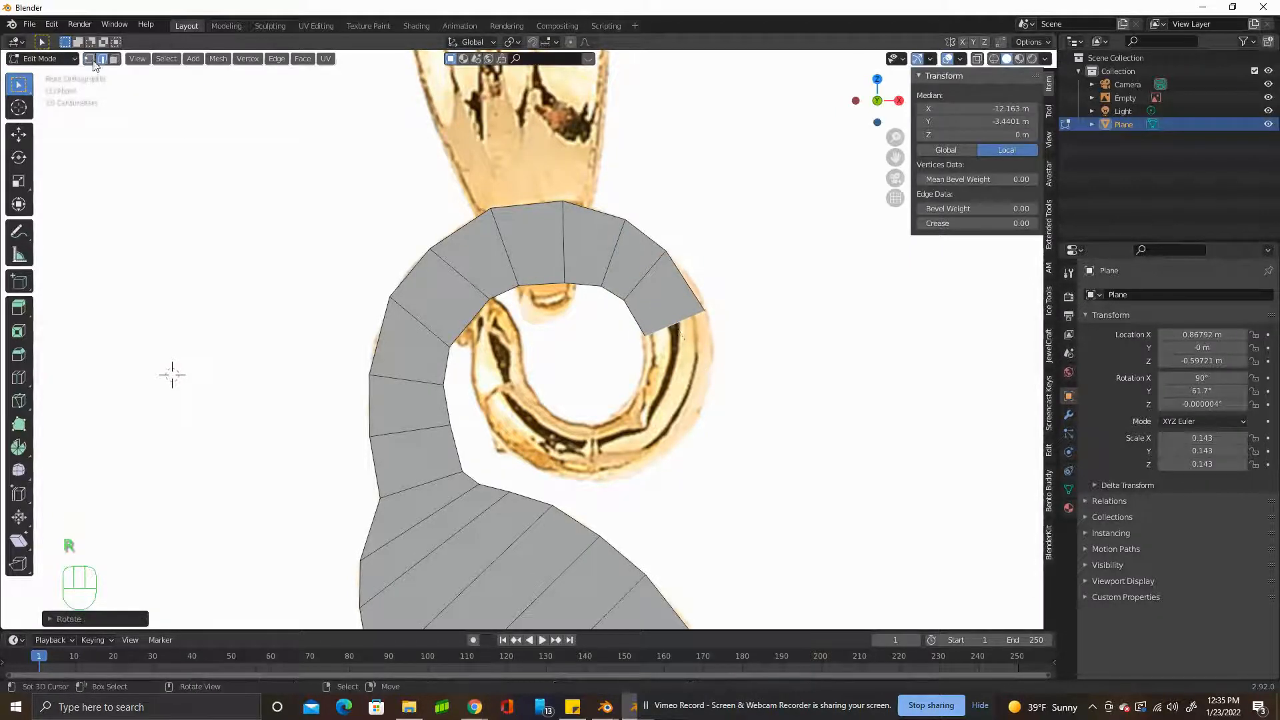
left_click(90, 58)
right_click_drag(705, 310, 705, 293)
right_click_drag(645, 335, 643, 337)
Rotate the tail's end edge, then extrude the curl's right-side segment and rotate and move it into place.
left_click(102, 59)
right_click(678, 317)
key("r")
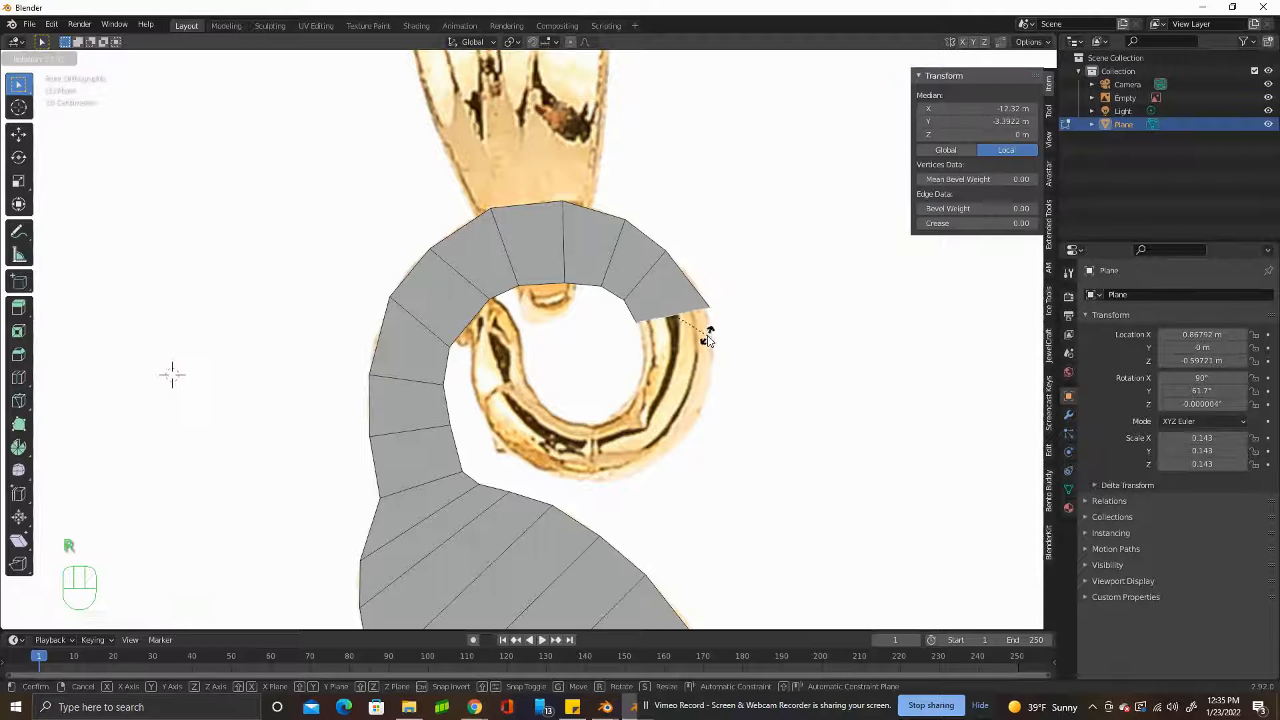
left_click(711, 342)
key("e")
left_click(729, 403)
key("t")
key("t")
key("r")
key("g")
left_click(711, 411)
Extrude the tail into the curl's lower-right bend, then rotate, scale and move the new edge to the outline.
key("e")
left_click(700, 454)
key("r")
left_click(706, 464)
key("d")
key("s")
left_click(722, 426)
key("g")
left_click(719, 428)
Extrude another lower-right curl segment and scale its end edge to the tail's width.
key("e")
left_click(699, 459)
key("s")
left_click(681, 457)
Extrude the tail to the bottom of the curl and move the segment's outer and inner vertices onto the reference.
key("e")
left_click(633, 485)
left_click(90, 59)
mouse_move(637, 473)
right_mouse_down()
mouse_move(601, 483)
mouse_move(619, 483)
right_mouse_up()
right_click_drag(589, 425, 604, 422)
Extrude the tail leftward along the curl's bottom, rotating and scaling the new end edge.
left_click(99, 61)
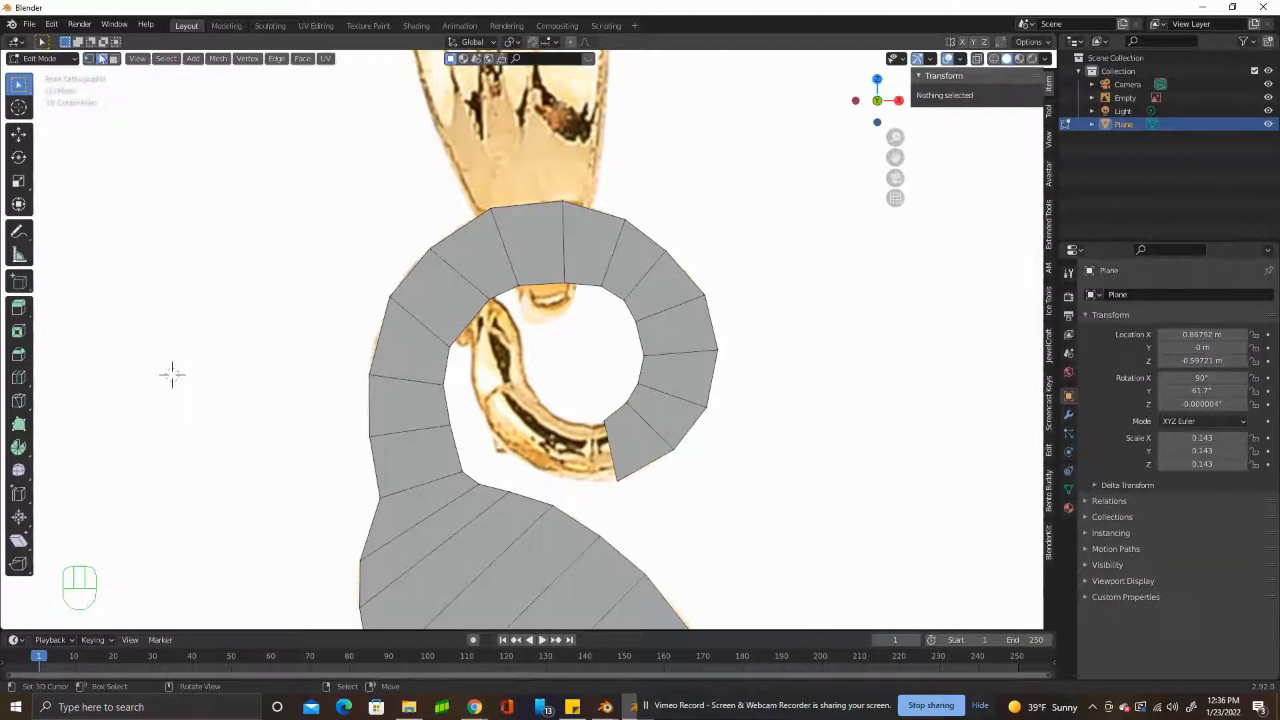
right_click(611, 454)
key("e")
left_click(589, 509)
key("r")
left_click(565, 513)
key("s")
left_click(582, 509)
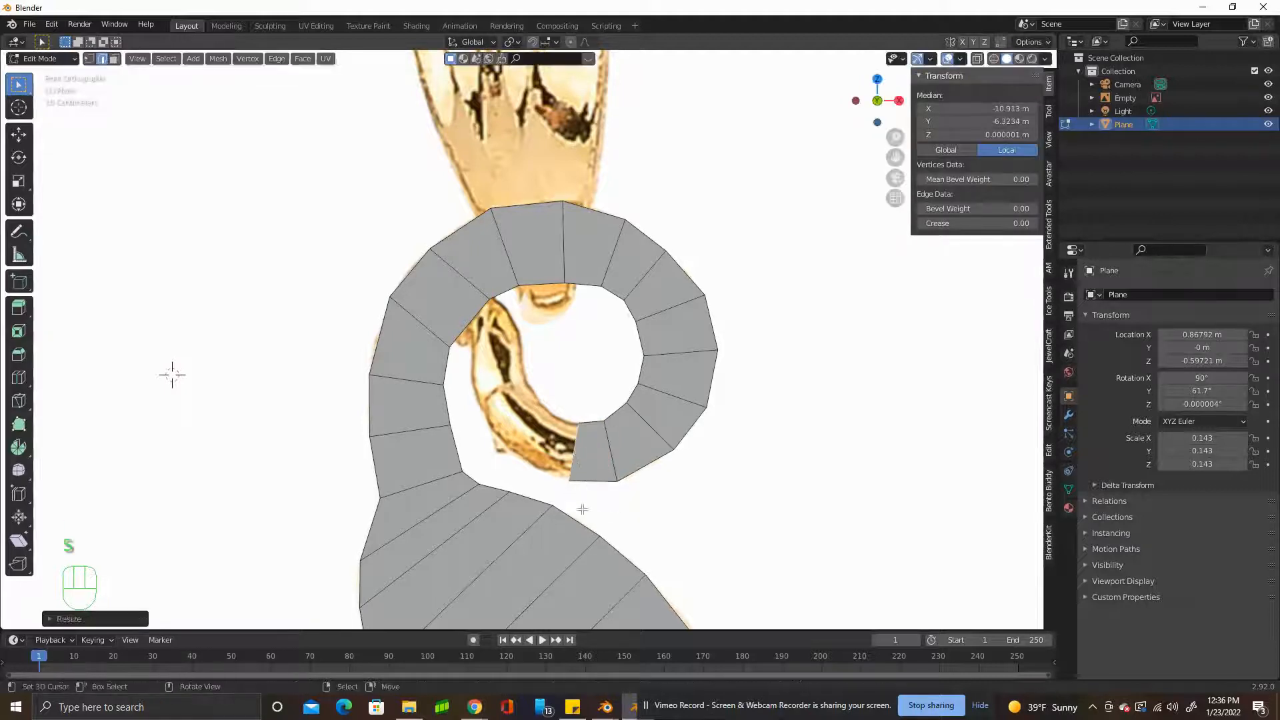
Extrude the tail into the curl's lower-left bend, rotating and moving the end edge to follow the outline.
key("e")
left_click(555, 495)
key("r")
left_click(546, 496)
key("g")
left_click(542, 495)
key("r")
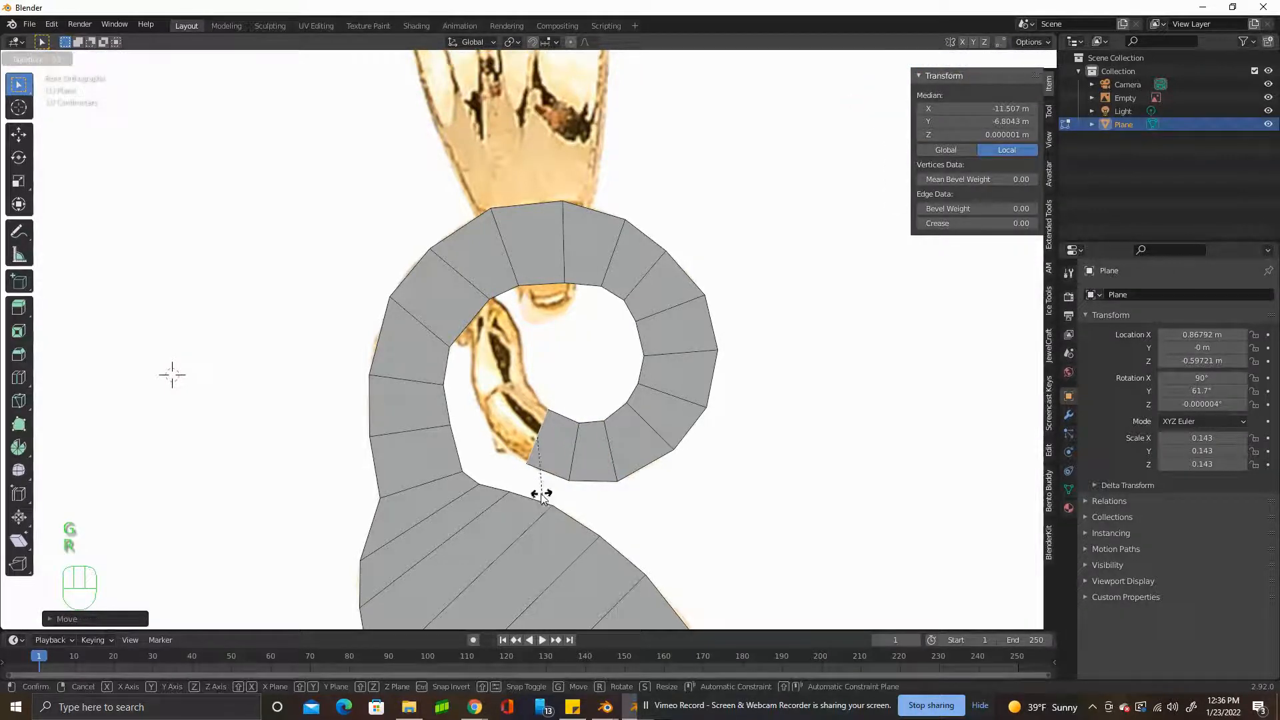
left_click(541, 495)
Extrude the tail's inner end upward inside the curl, then scale and move its end edge to the reference.
key("e")
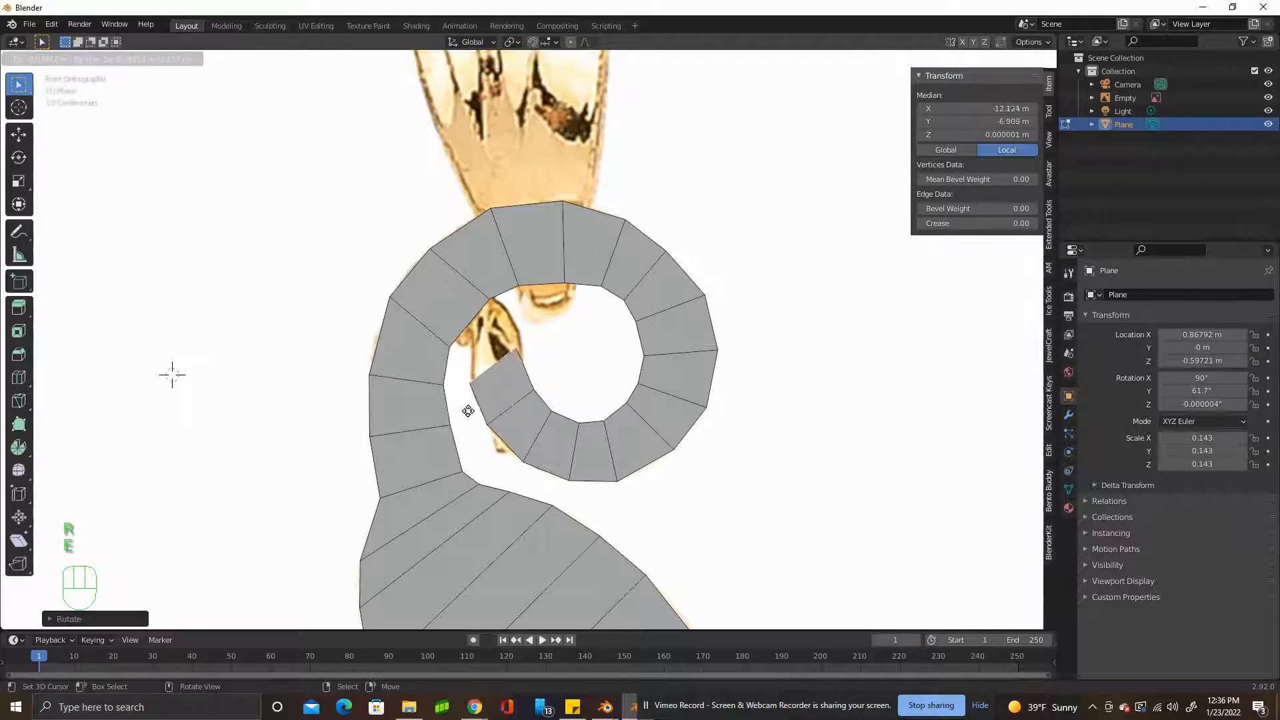
left_click(453, 397)
key("s")
key("g")
left_click(549, 345)
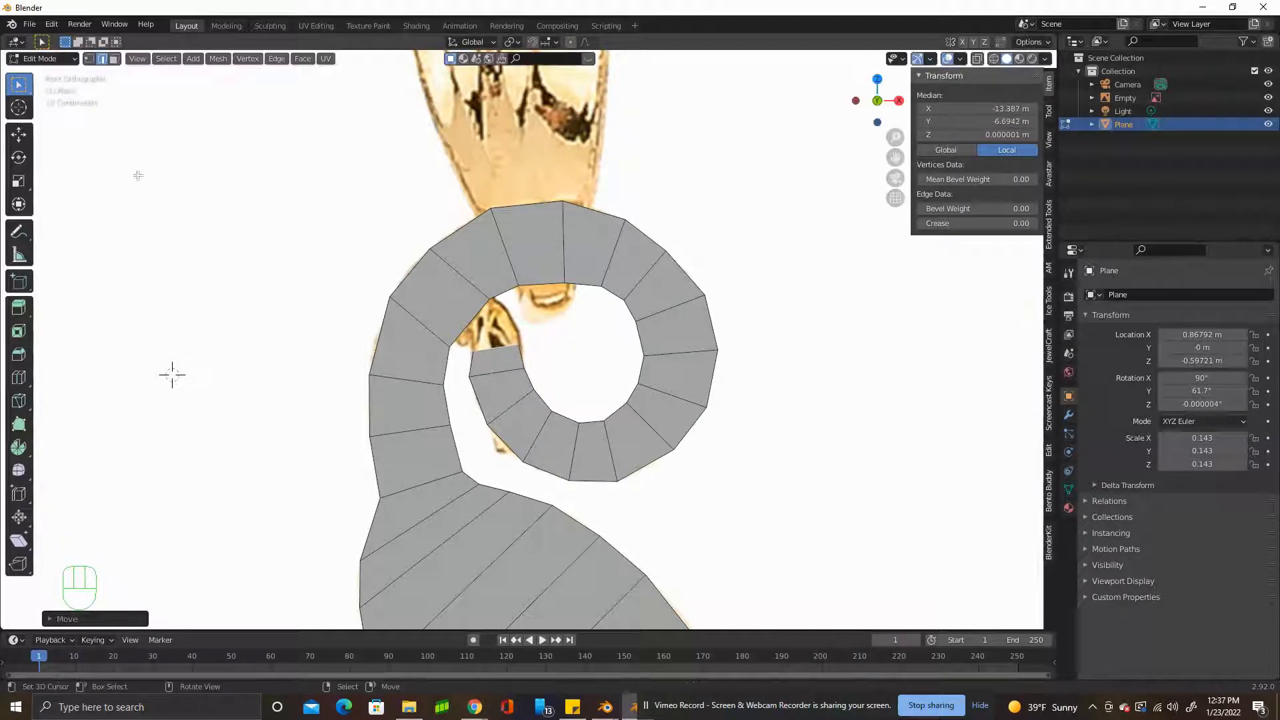
Fill a face between the tail's inner end and the adjacent inner edge of the curl.
left_click(89, 60)
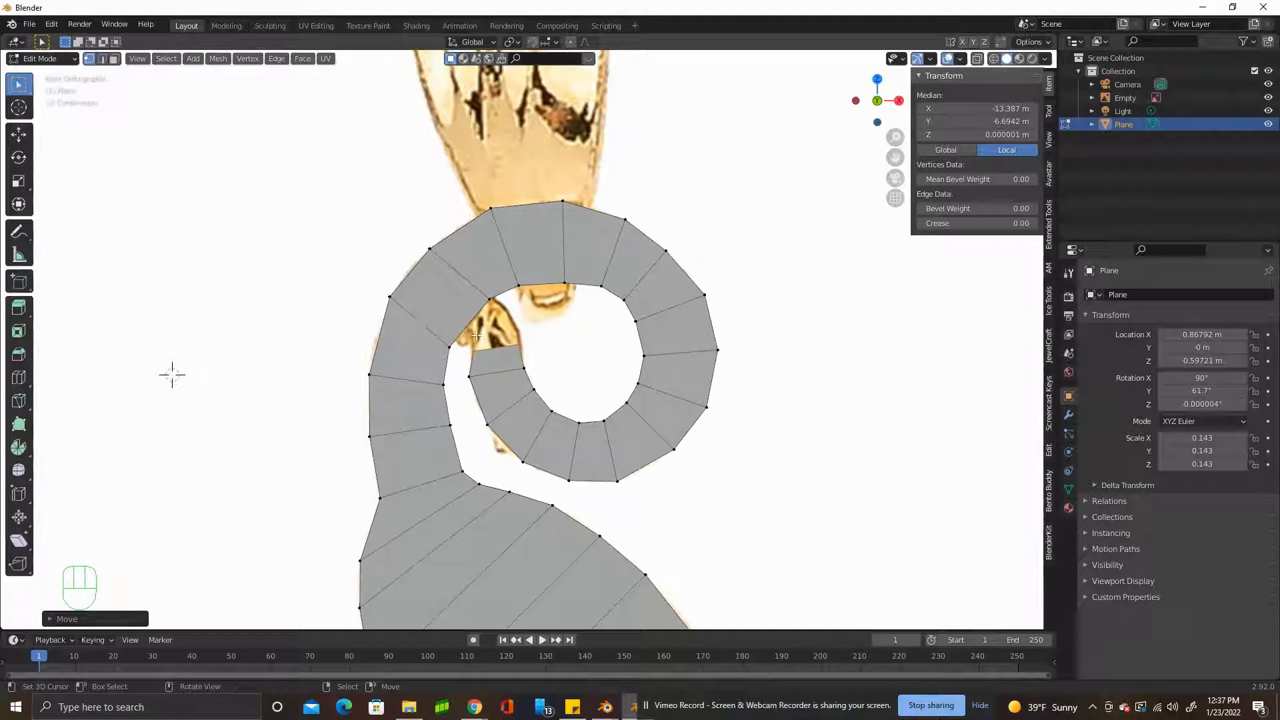
left_click(478, 351)
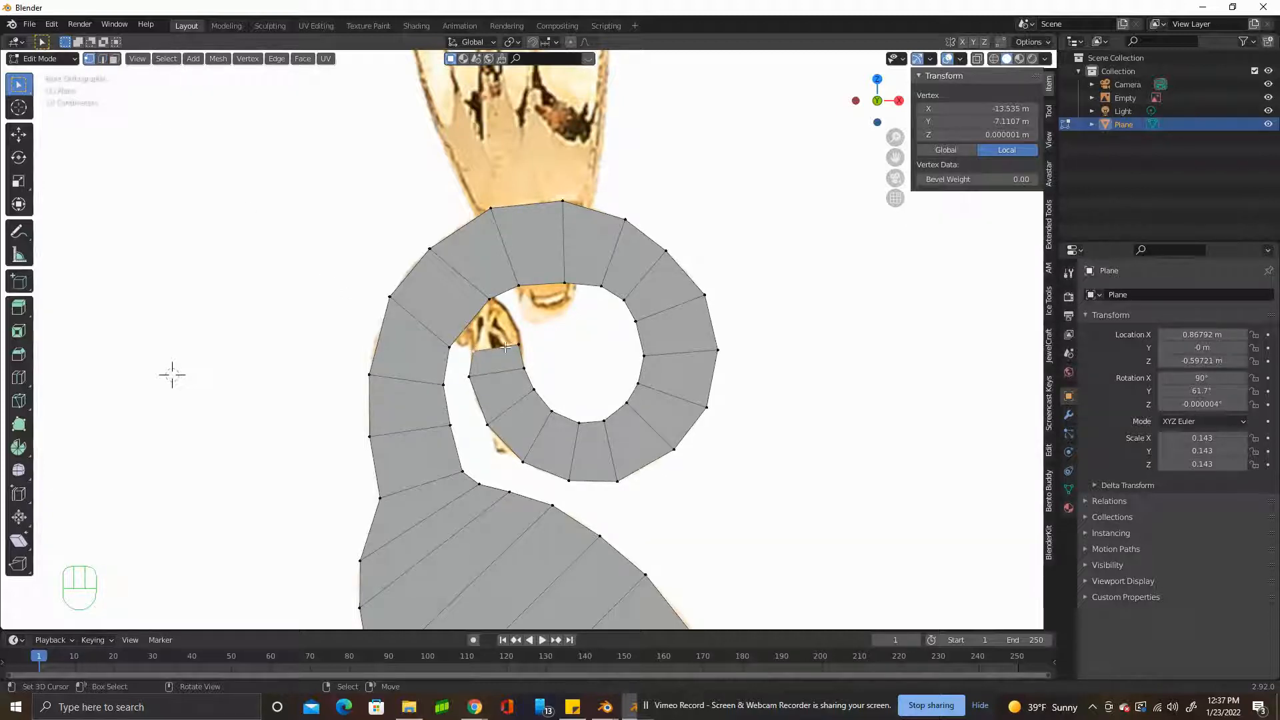
left_click(488, 298, "shift")
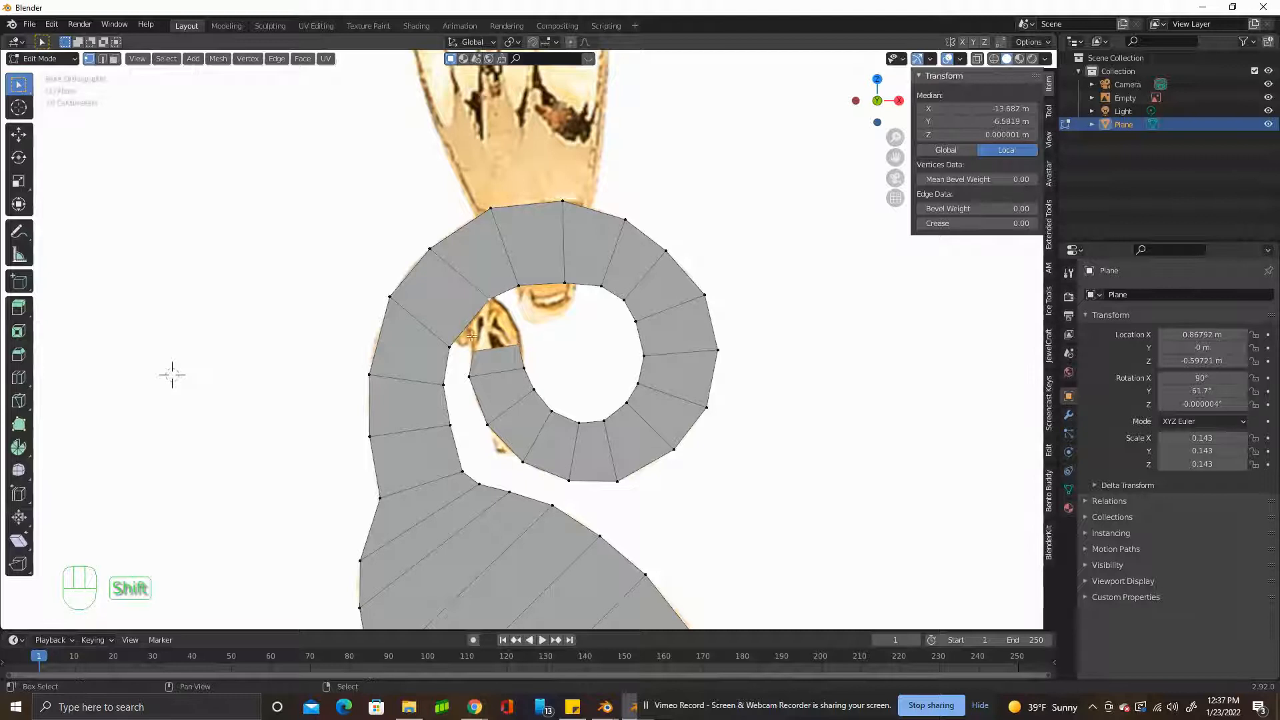
scroll(460, 346, "up", 5)
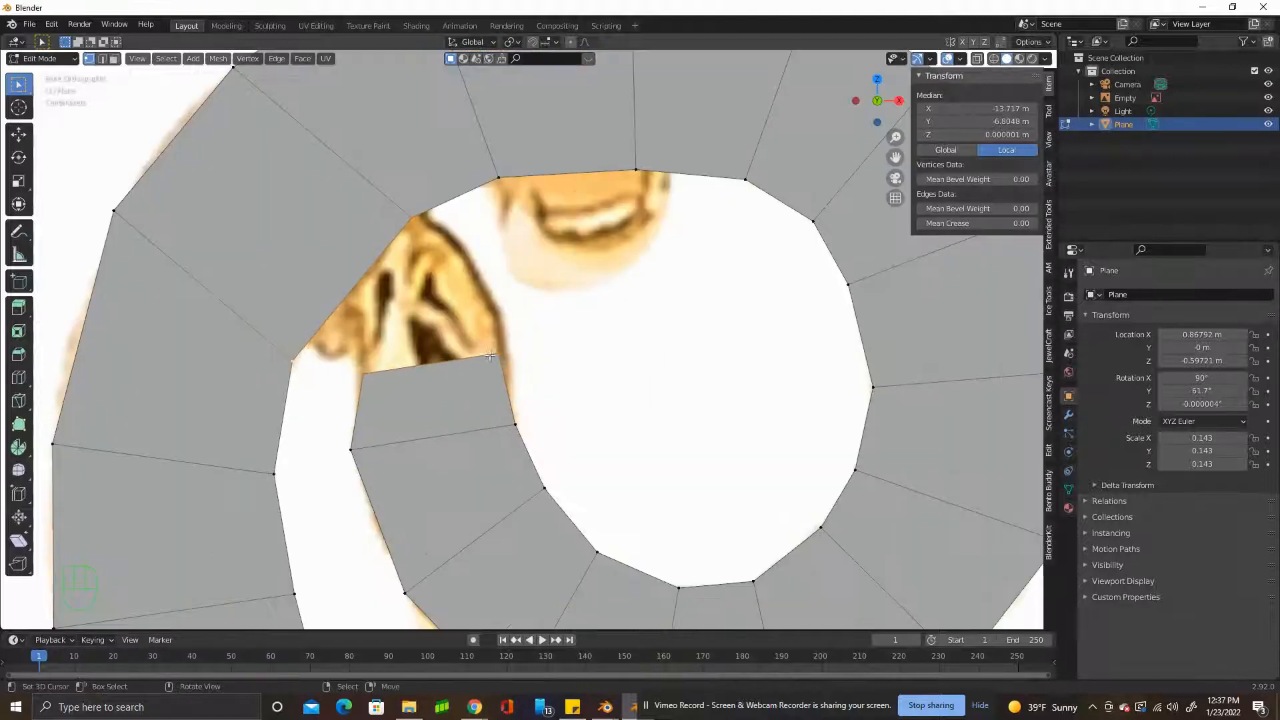
scroll(489, 357, "down", 4)
key("f")
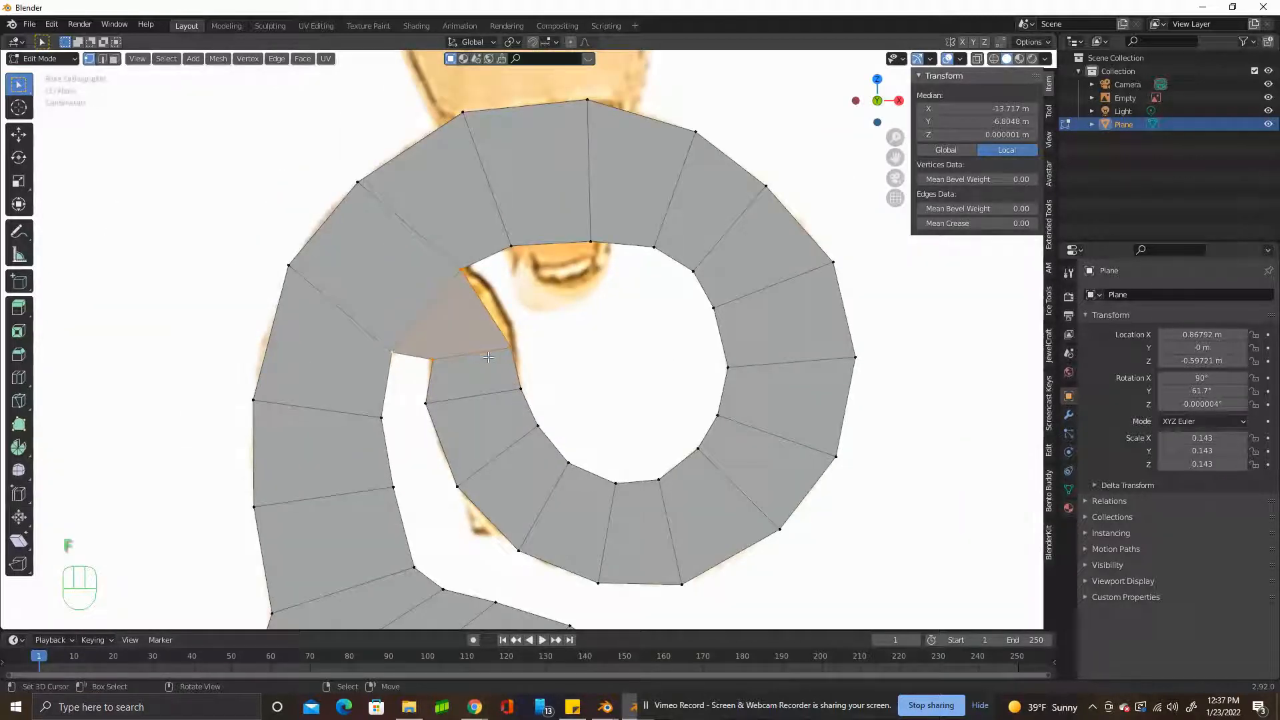
Add a loop cut across the face joining the tail's inner end to the curl.
left_click(102, 59)
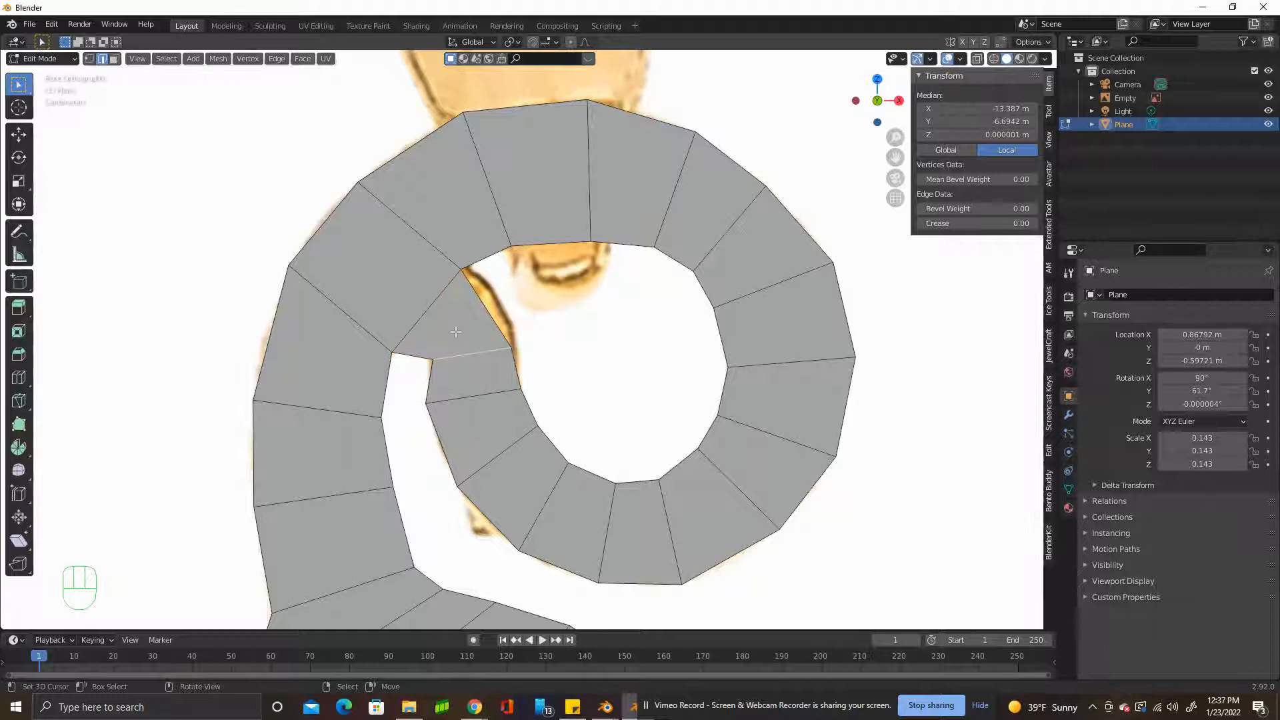
key("ctrl+r")
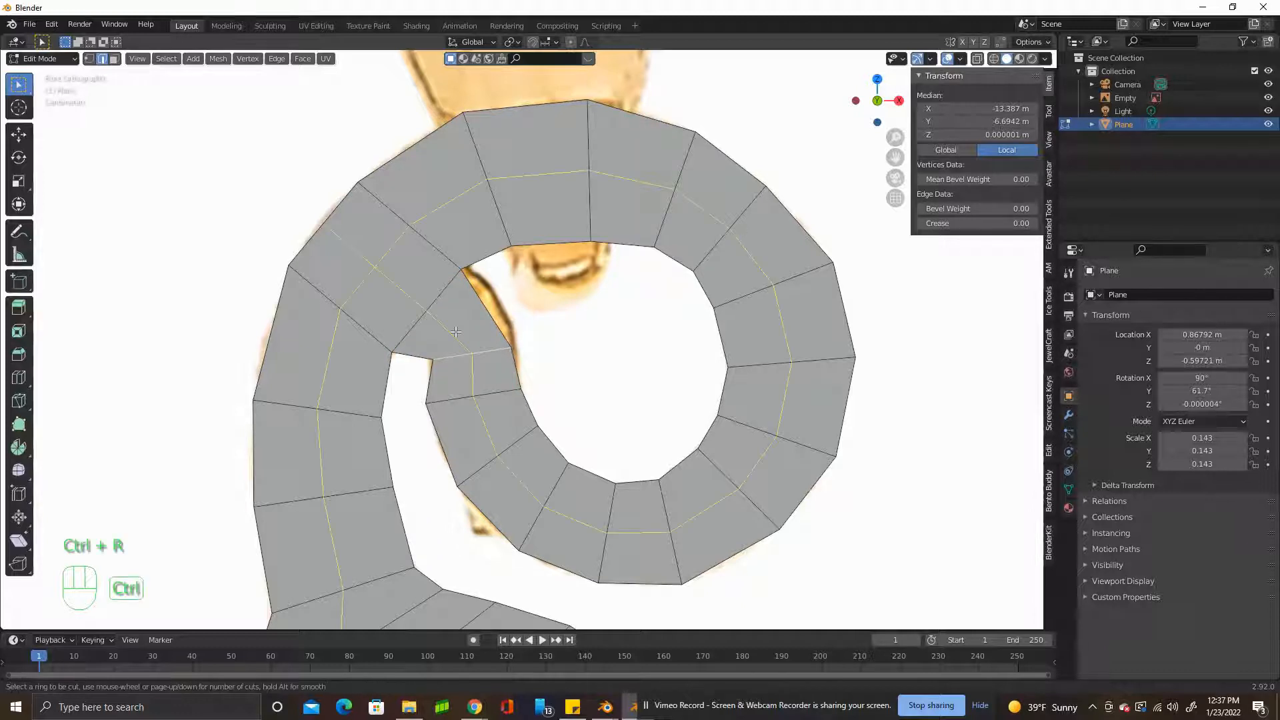
left_click(418, 352)
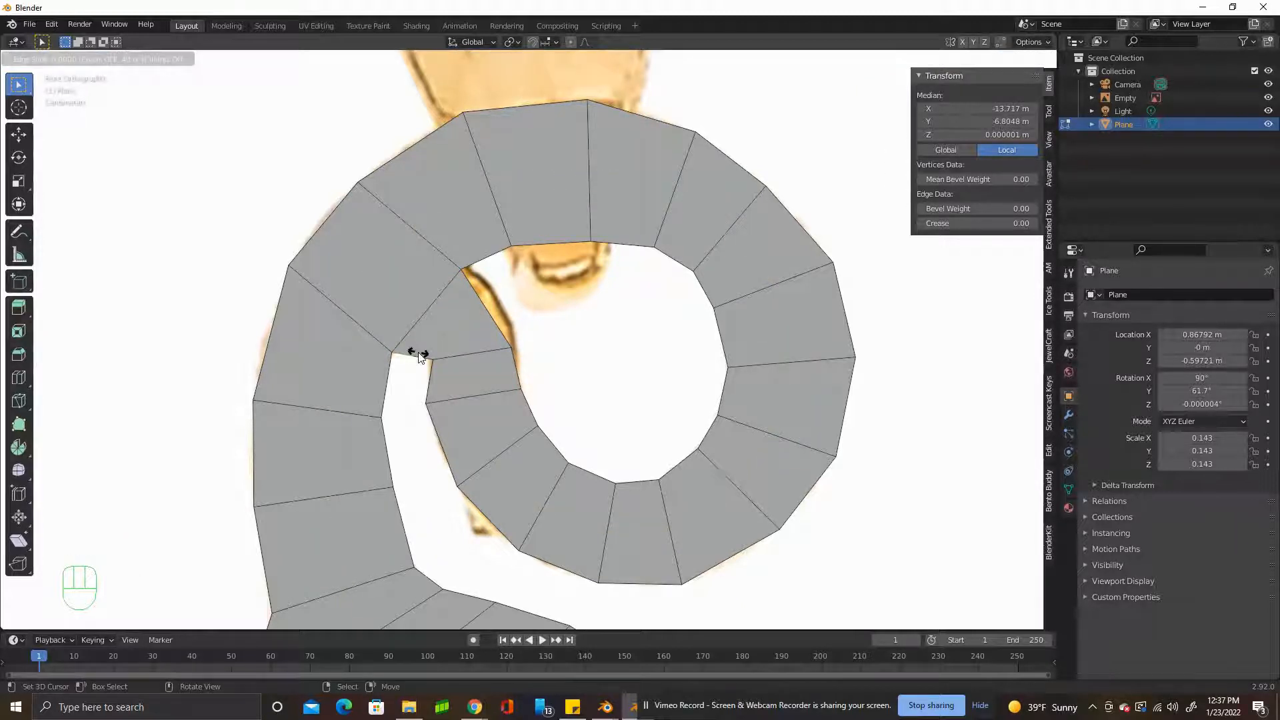
left_click(418, 353)
Move the vertices around the tail's joining face to follow the reference outline.
left_click(89, 58)
left_click(513, 348)
key("g")
key("g")
key("g")
key("g")
key("g")
left_click(409, 343)
key("g")
left_click(416, 334)
Extrude the short lower edge of the tail's joining face downward, then scale and rotate it.
left_click(102, 58)
left_click(415, 343)
key("e")
left_click(456, 387)
key("s")
left_click(448, 371)
key("r")
left_click(454, 377)
Leave mesh editing and add a Subdivision Surface modifier to the cat plane.
scroll(606, 372, "down", 11)
key("Tab")
scroll(605, 371, "down", 1)
middle_click_drag(731, 434, 634, 380, "shift")
scroll(316, 351, "up", 3)
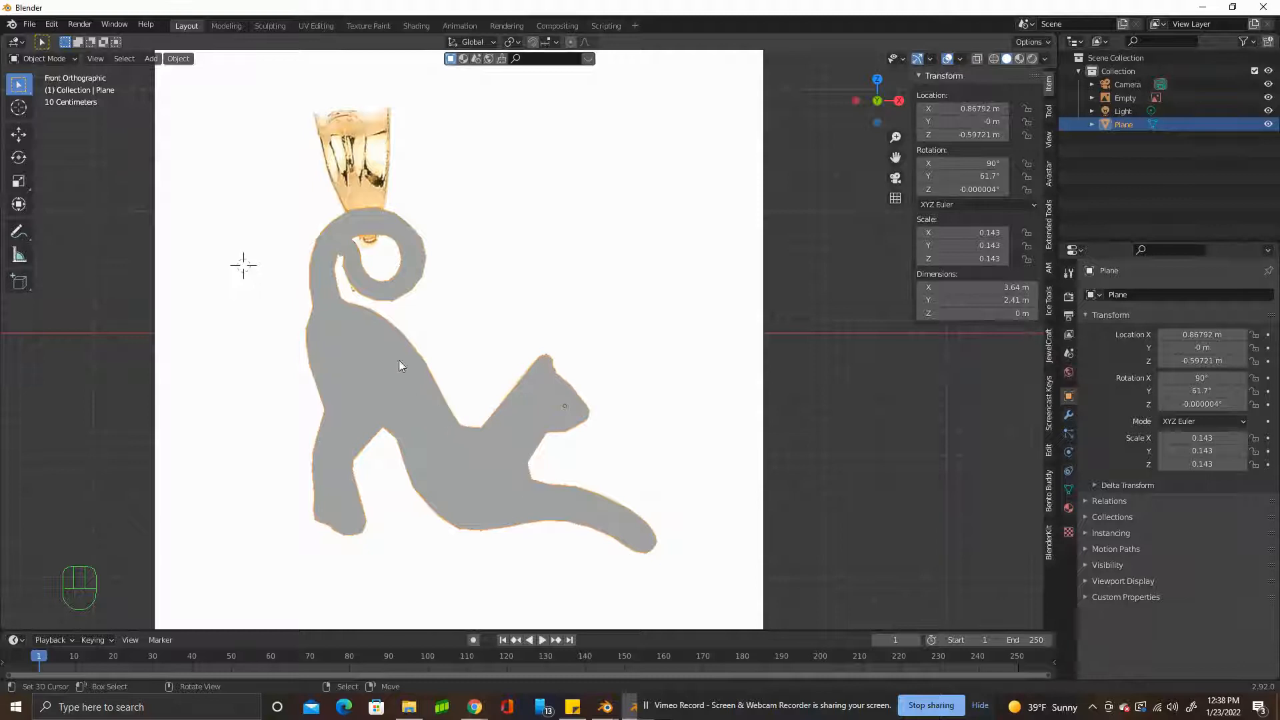
middle_click_drag(399, 365, 506, 360)
left_click(1069, 415)
left_click(1119, 295)
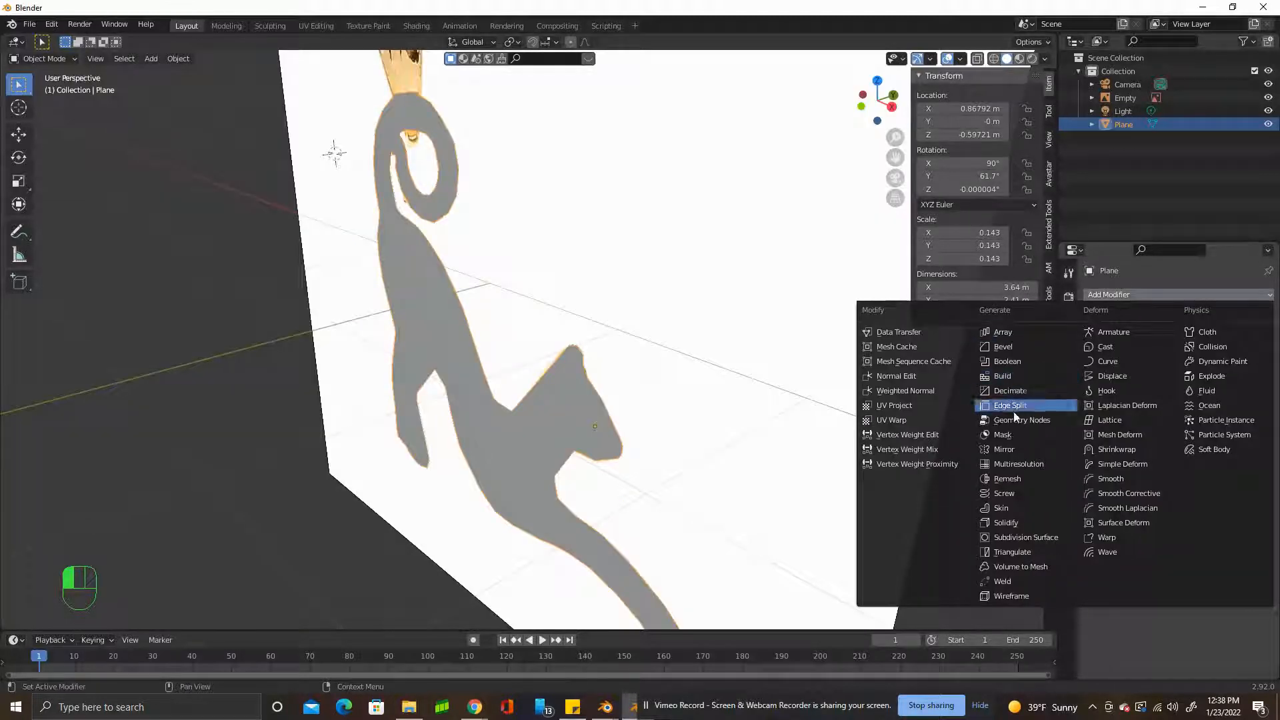
left_click(1022, 538)
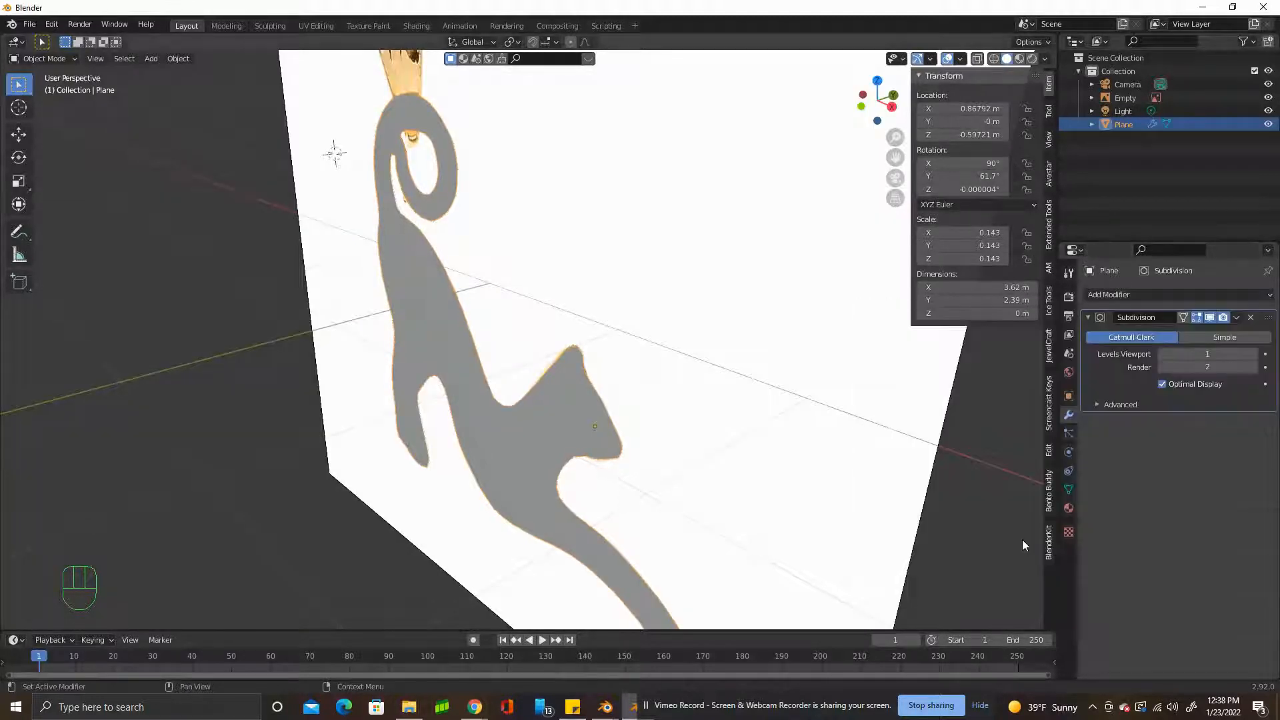
Compare the cat's silhouette with and without subdivision, viewing it from the front with the reference image hidden.
middle_click_drag(443, 454, 539, 418)
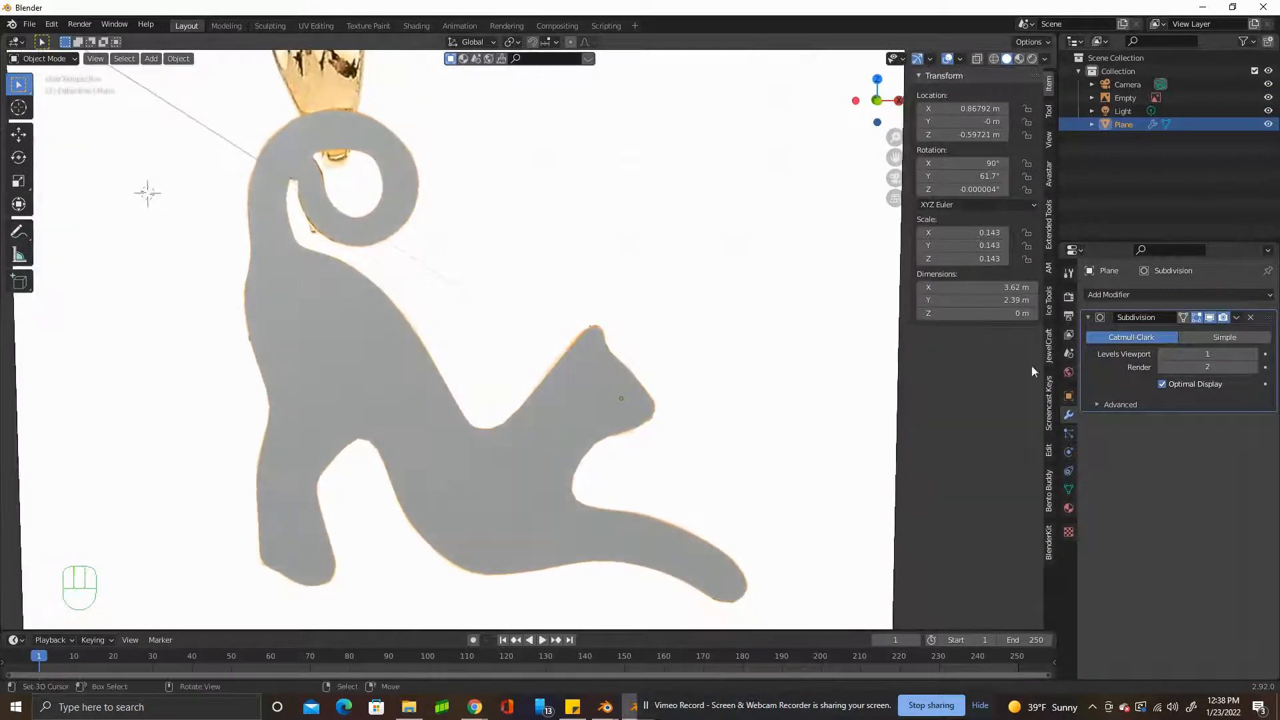
left_click(1210, 317)
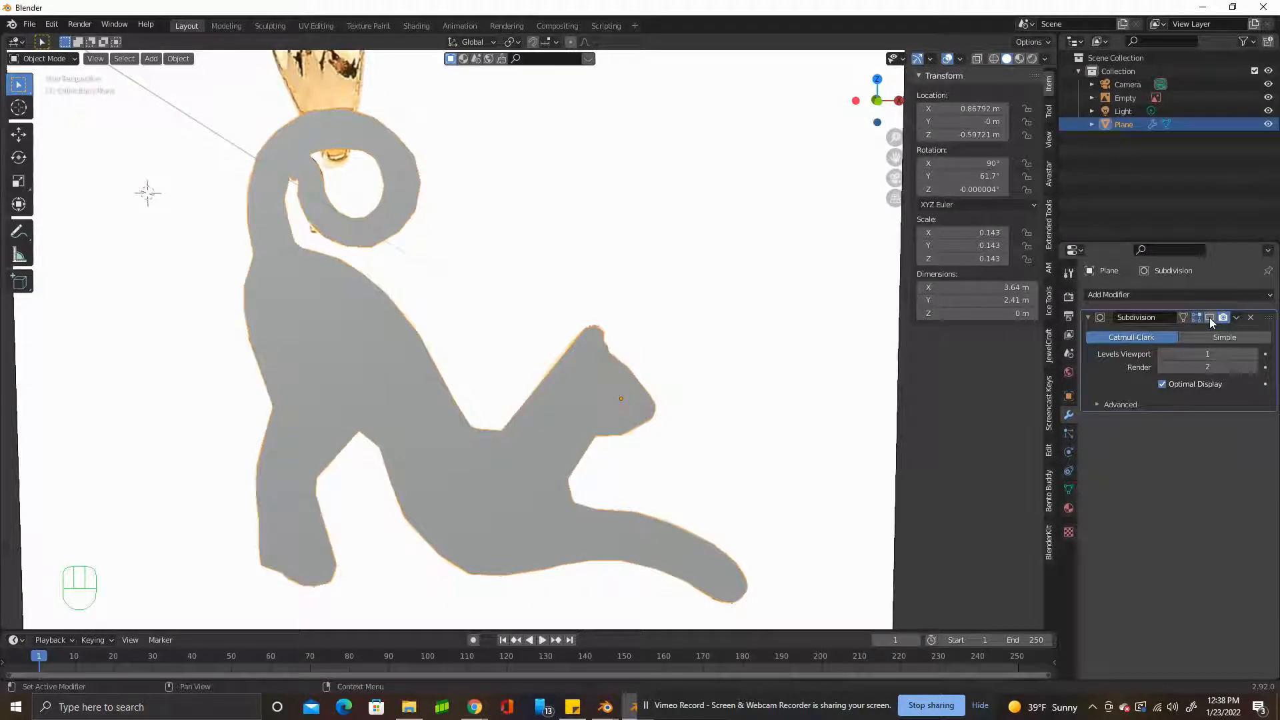
left_click(1269, 97)
key("KP_1")
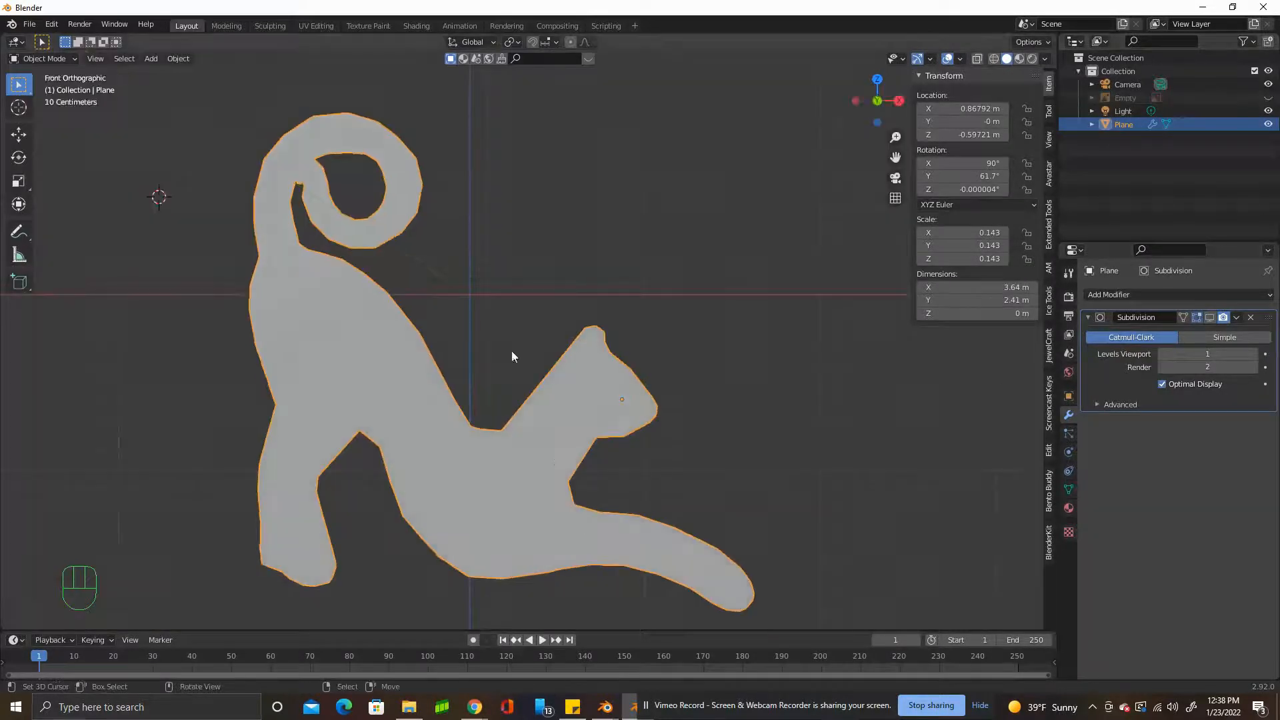
left_click(1210, 317)
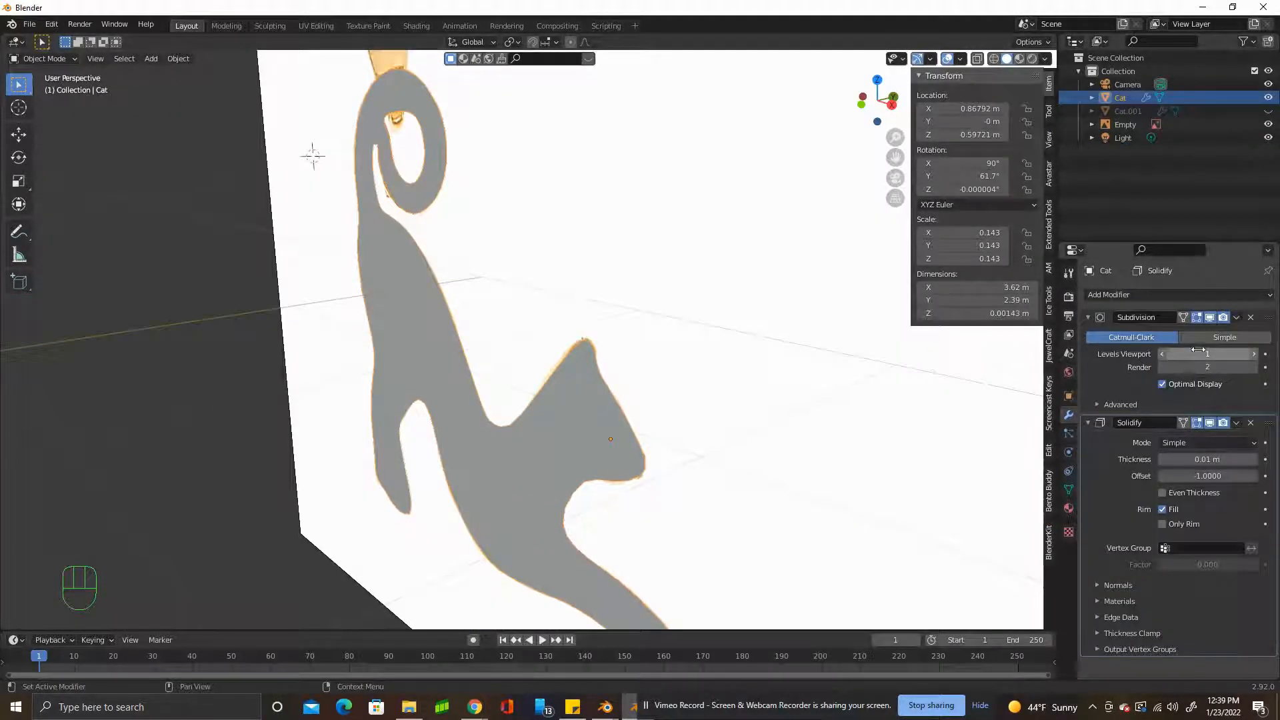
Set the cat's Solidify thickness to -0.54 m and shade the object smooth.
middle_click_drag(782, 494, 898, 505)
left_click_drag(1206, 461, 1171, 466)
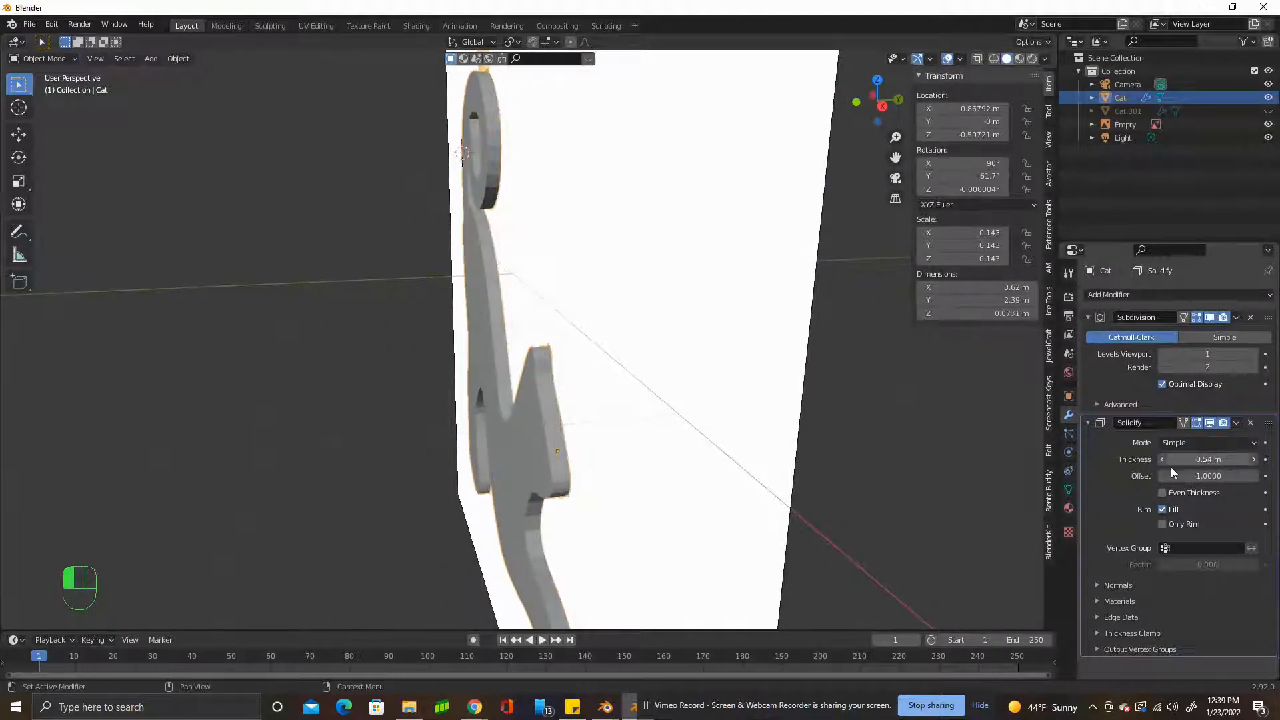
key("w")
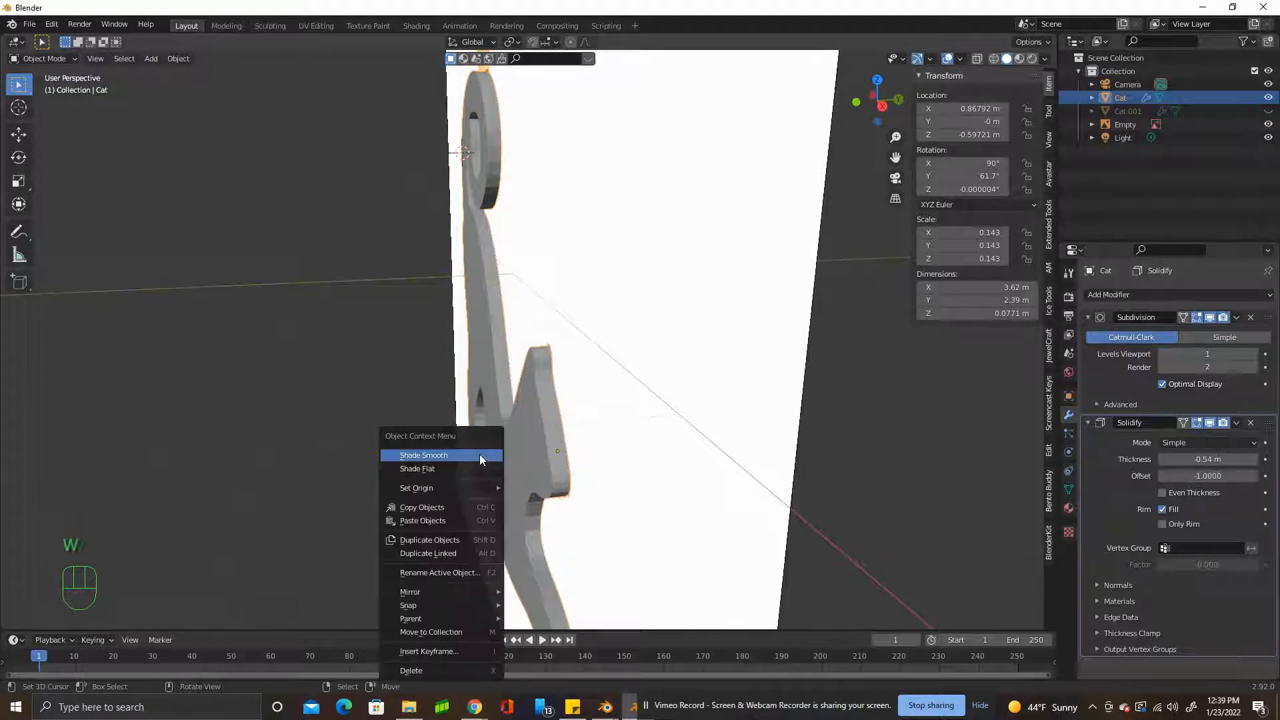
key("w")
left_click(544, 416)
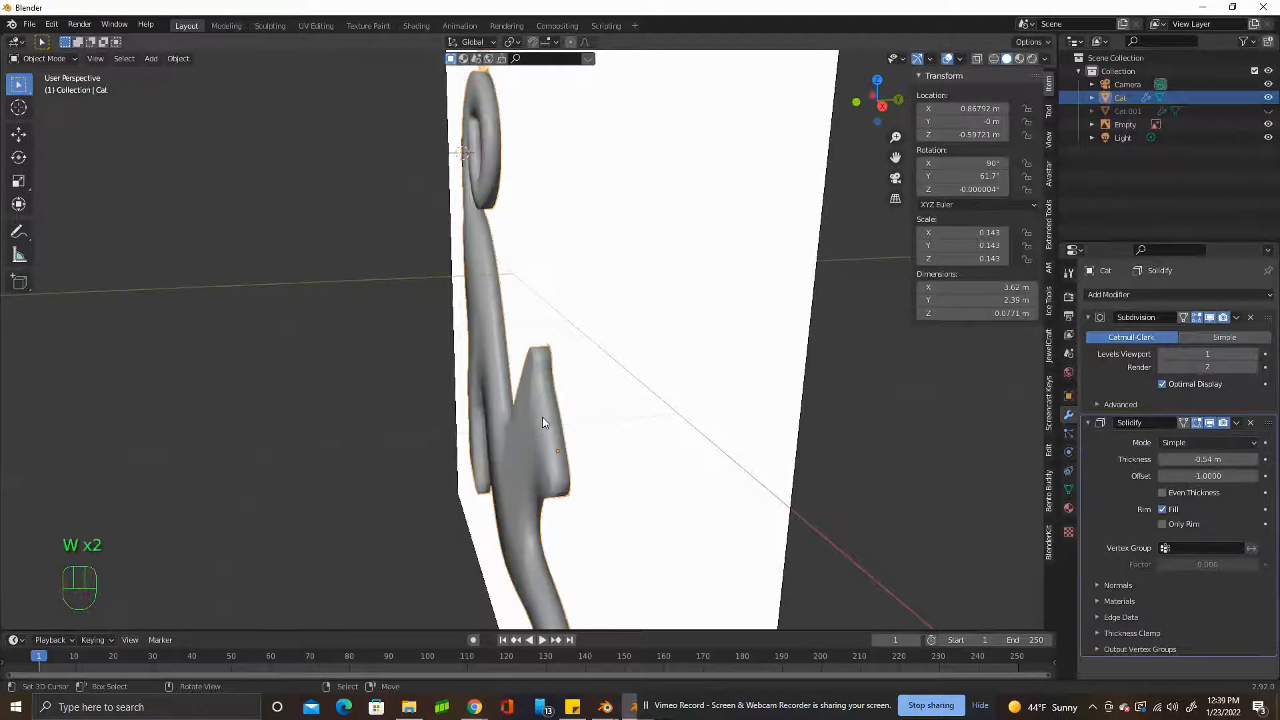
Set the Solidify thickness to -1.03 m and turn off the modifier's viewport display.
middle_click_drag(543, 417, 596, 408)
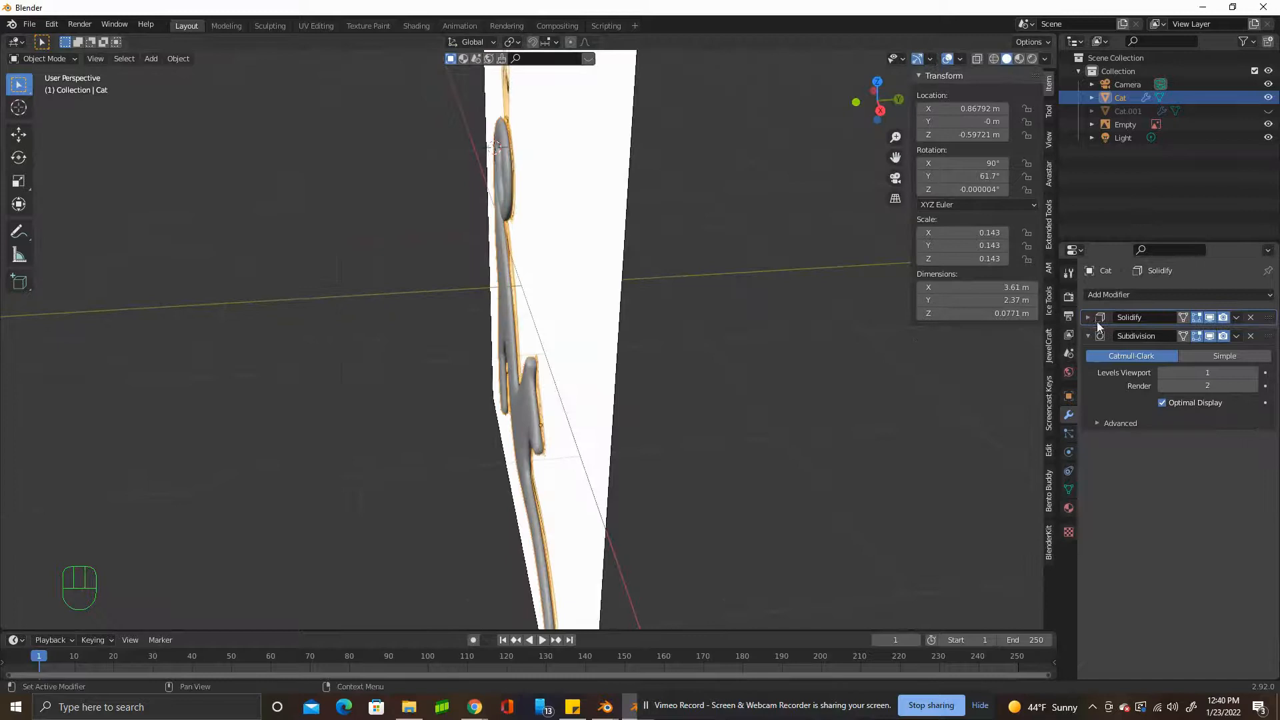
left_click(1097, 321)
left_click_drag(1203, 355, 1166, 353)
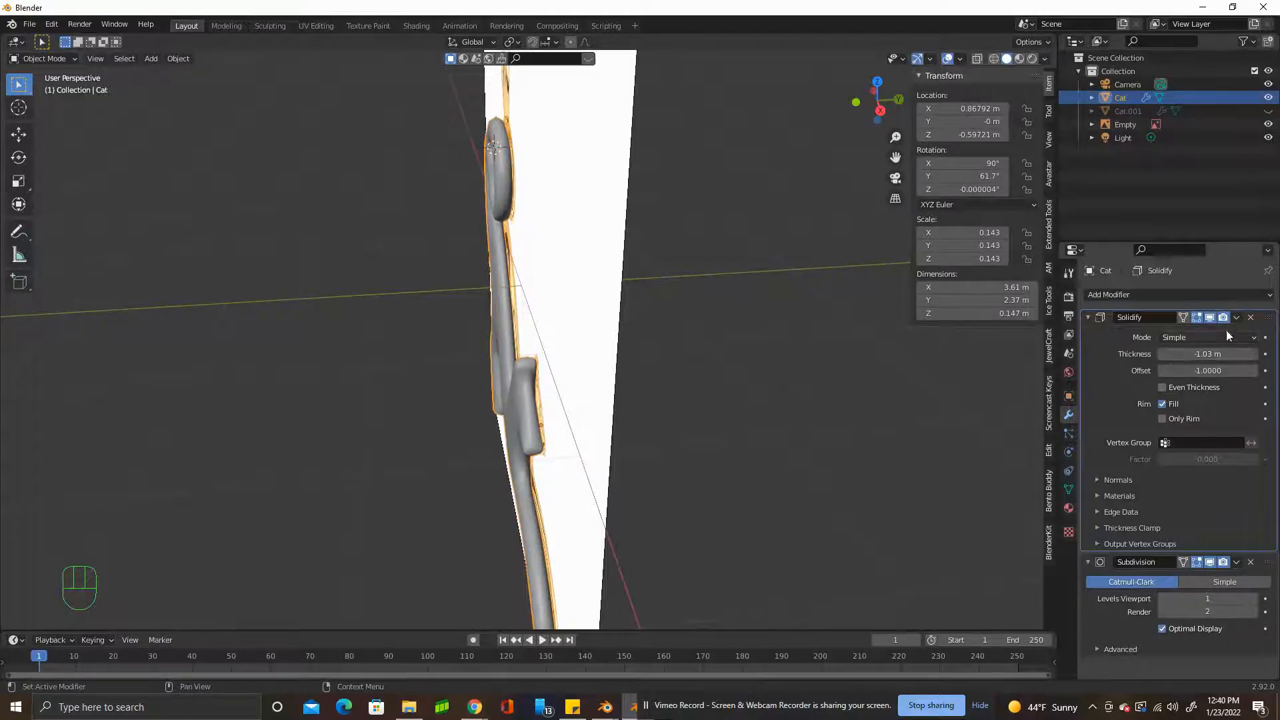
left_click(1210, 318)
middle_click_drag(511, 443, 546, 421)
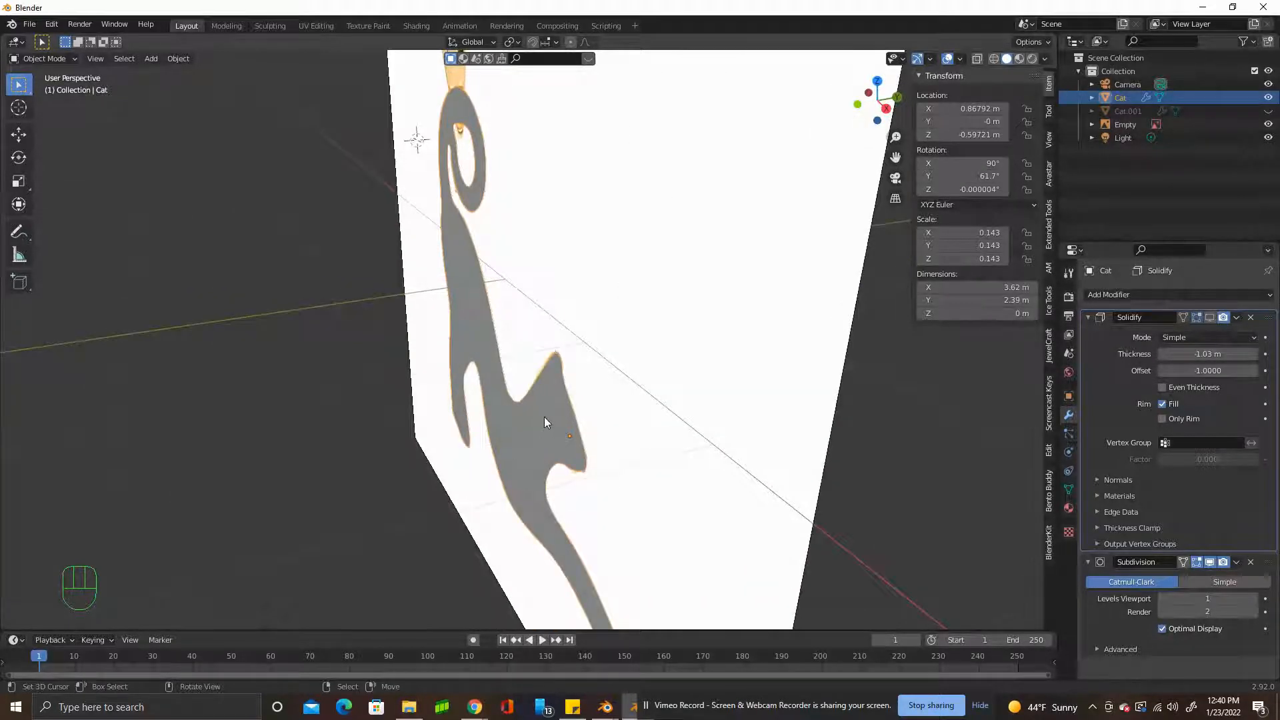
key("Tab")
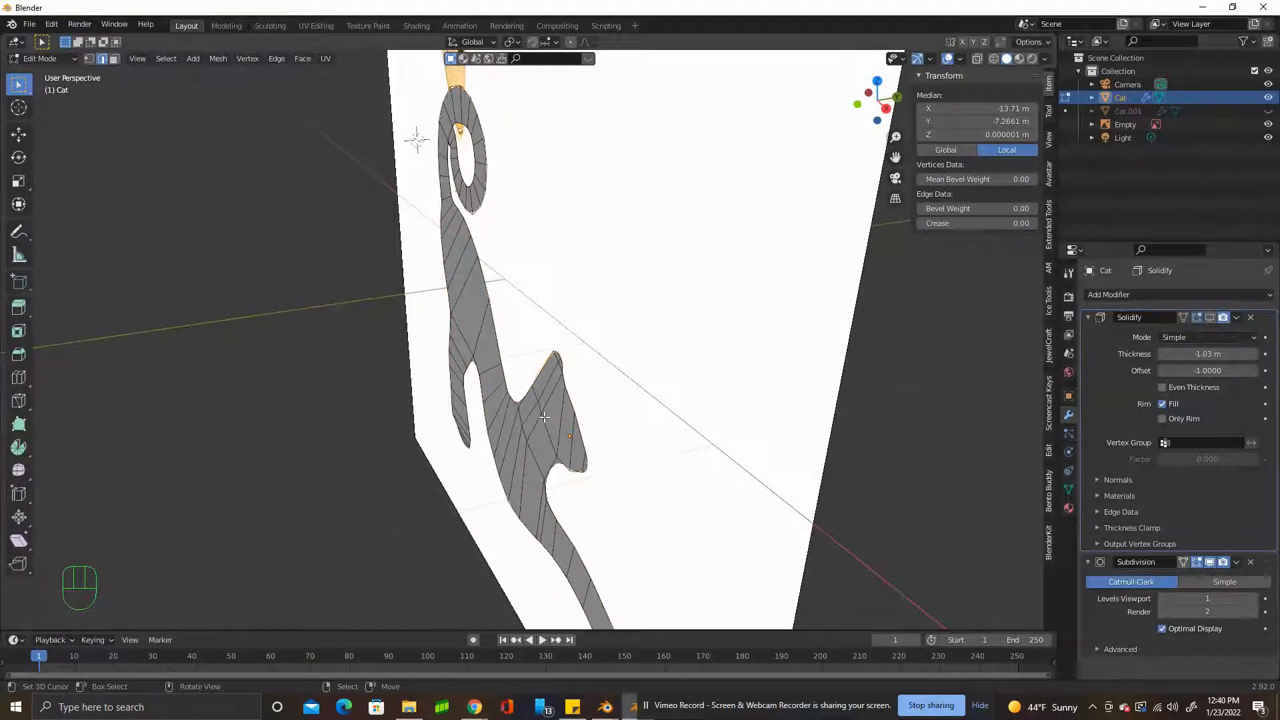
key("a")
key("e")
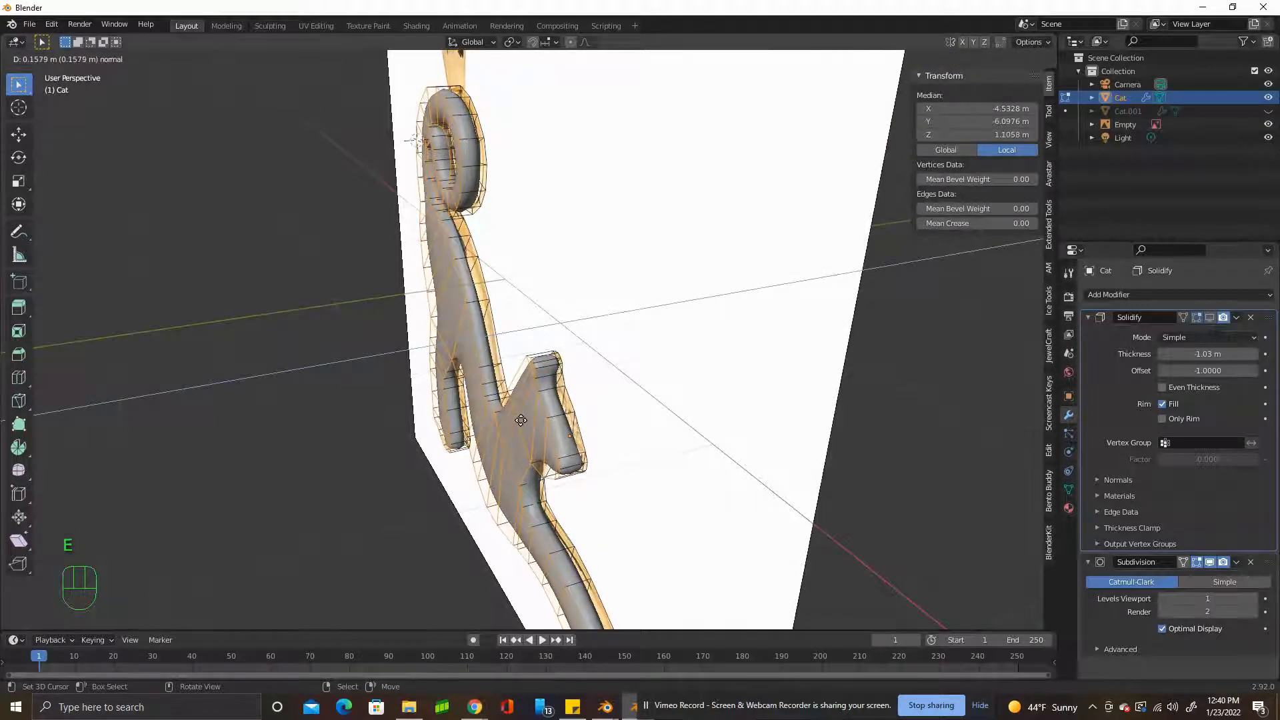
left_click(521, 420)
key("ctrl+z")
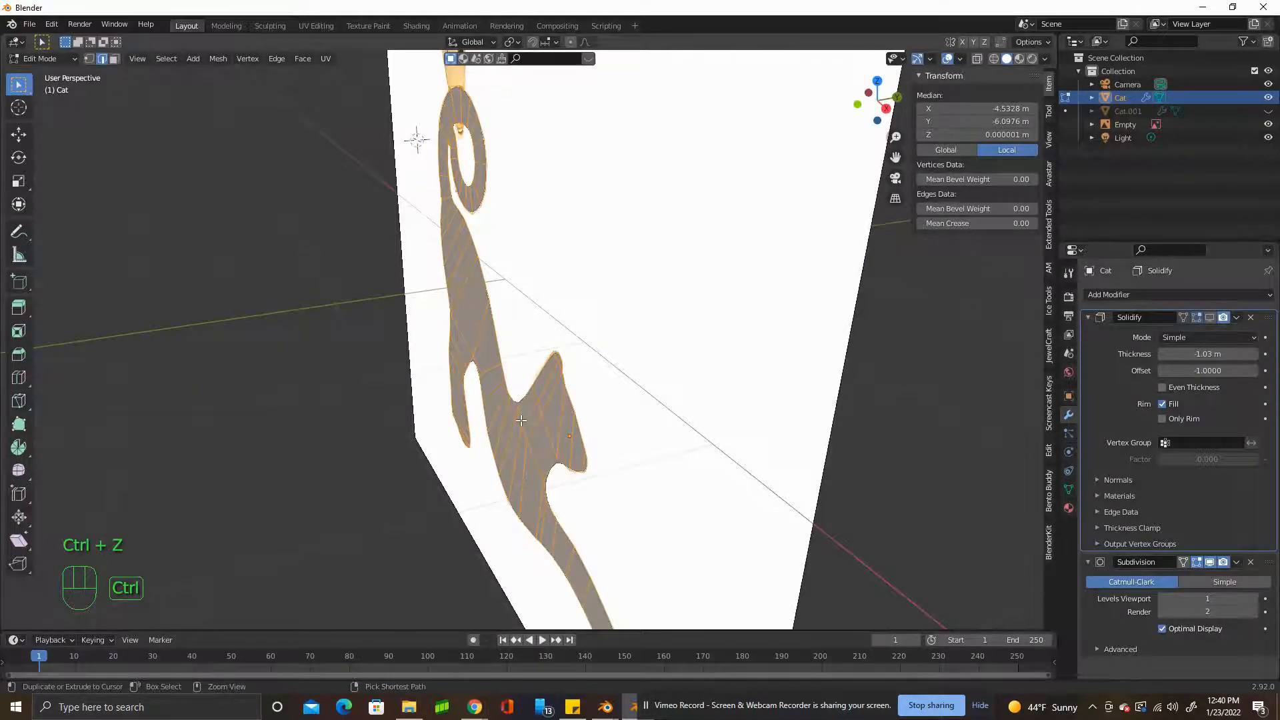
key("ctrl+z")
key("Tab")
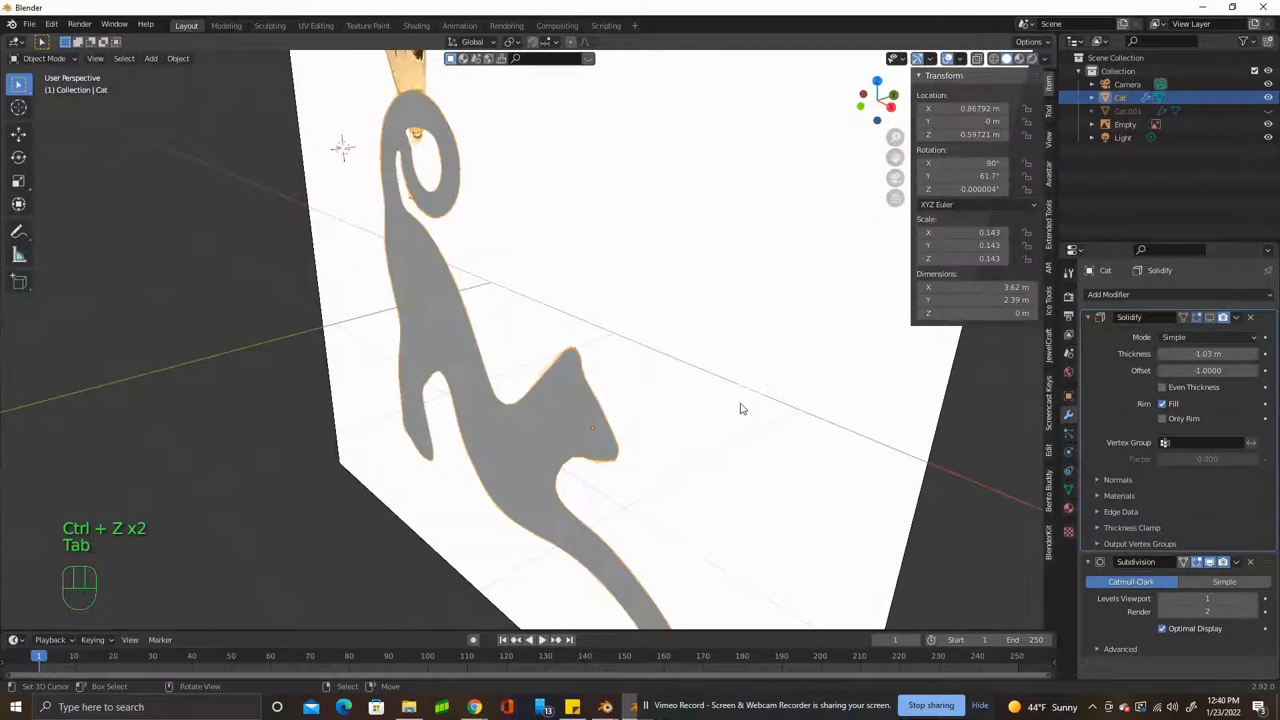
mouse_move(728, 413)
middle_mouse_down()
mouse_move(671, 438)
mouse_move(709, 423)
middle_mouse_up()
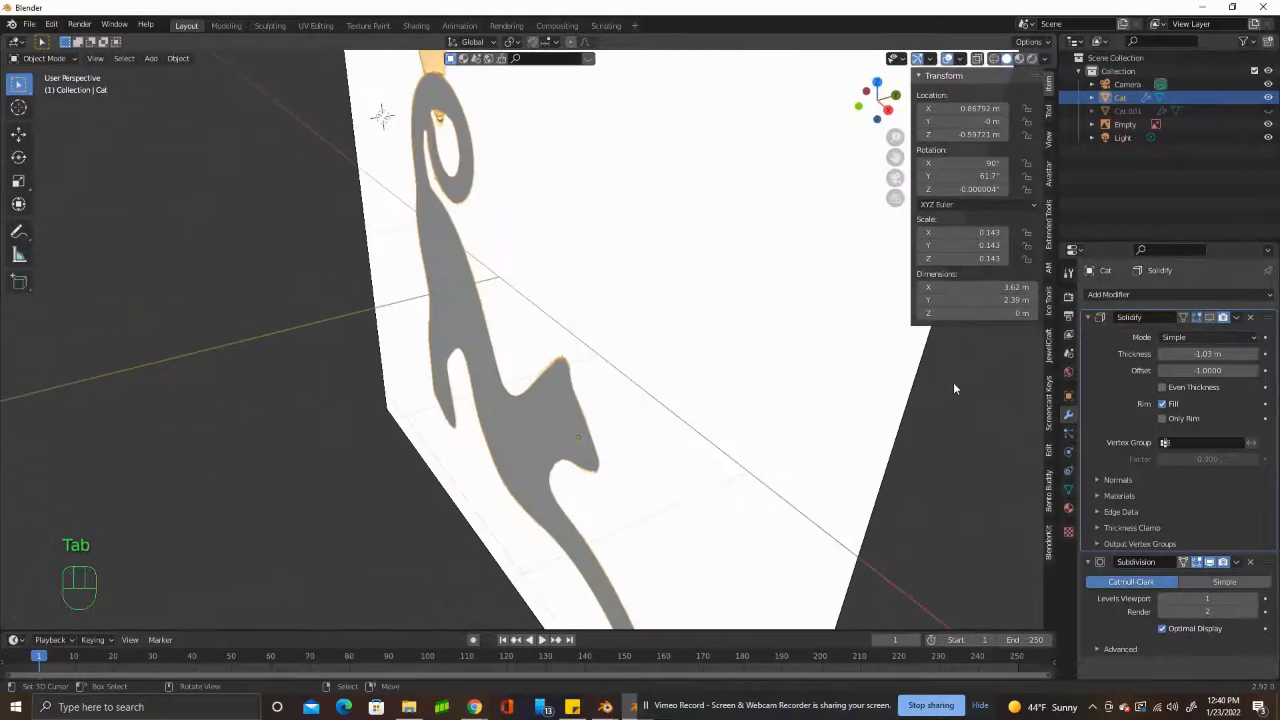
Turn the Solidify modifier's viewport display back on, apply the modifier to the cat, and resume mesh editing in front view.
left_click(1212, 318)
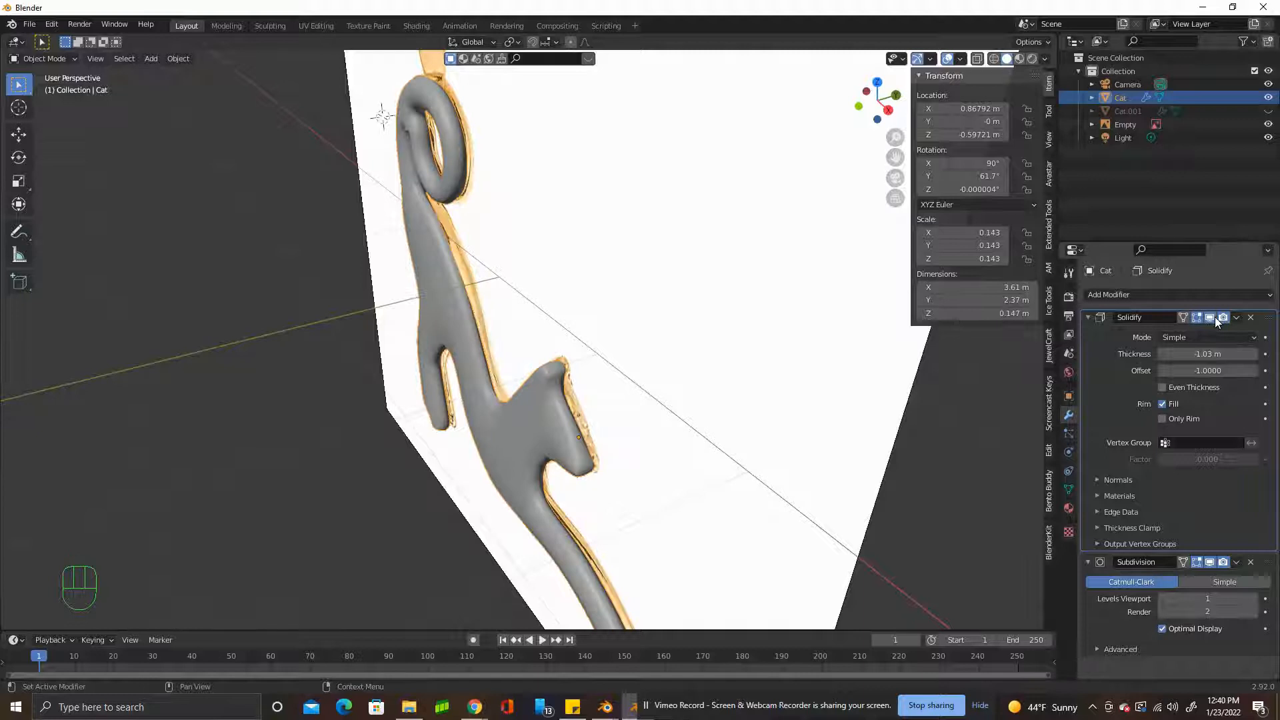
key("Tab")
left_click(1236, 319)
key("Tab")
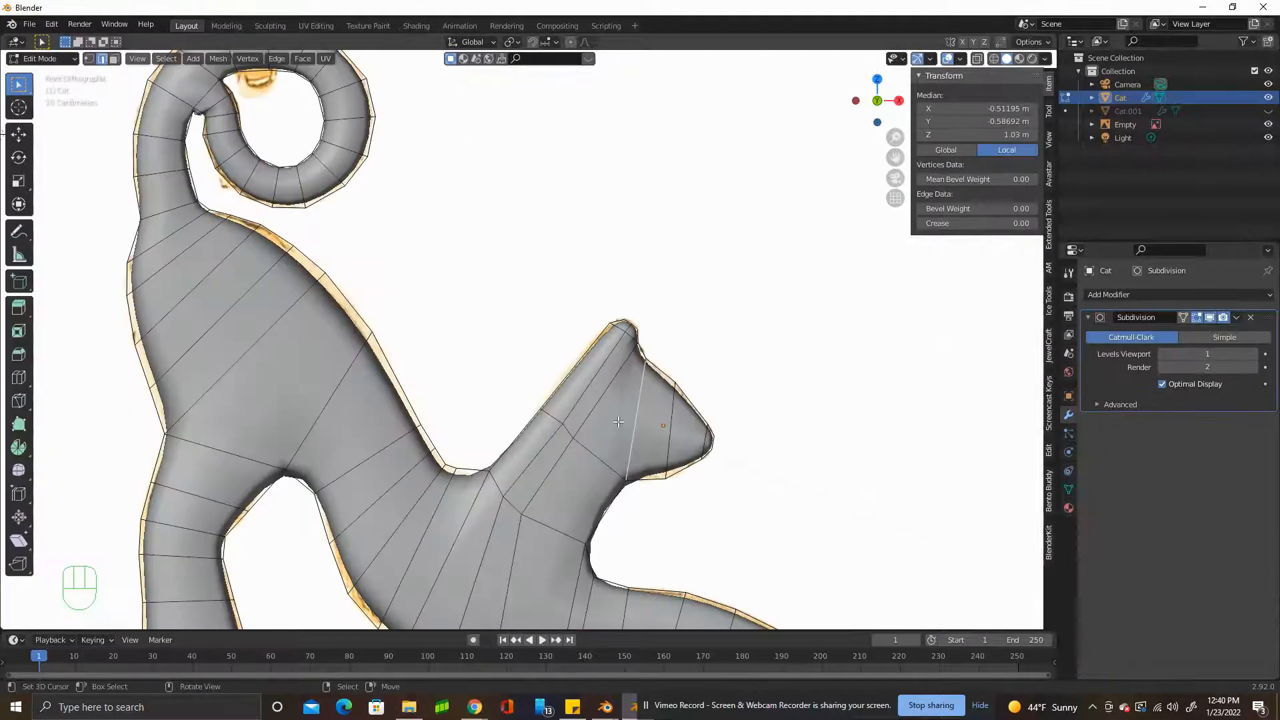
Add two loop cuts across the cat's head, sliding one toward the ear and forehead and the other toward the chin.
key("ctrl+r")
left_click(619, 420)
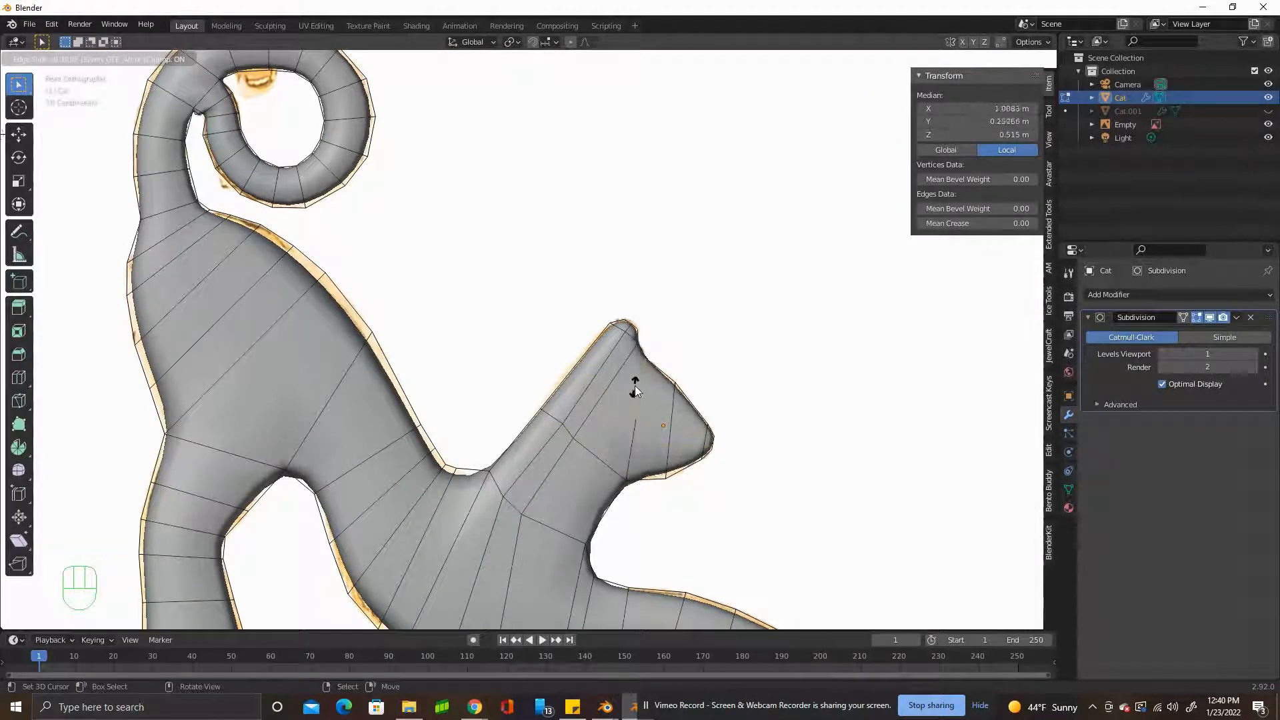
left_click(636, 390)
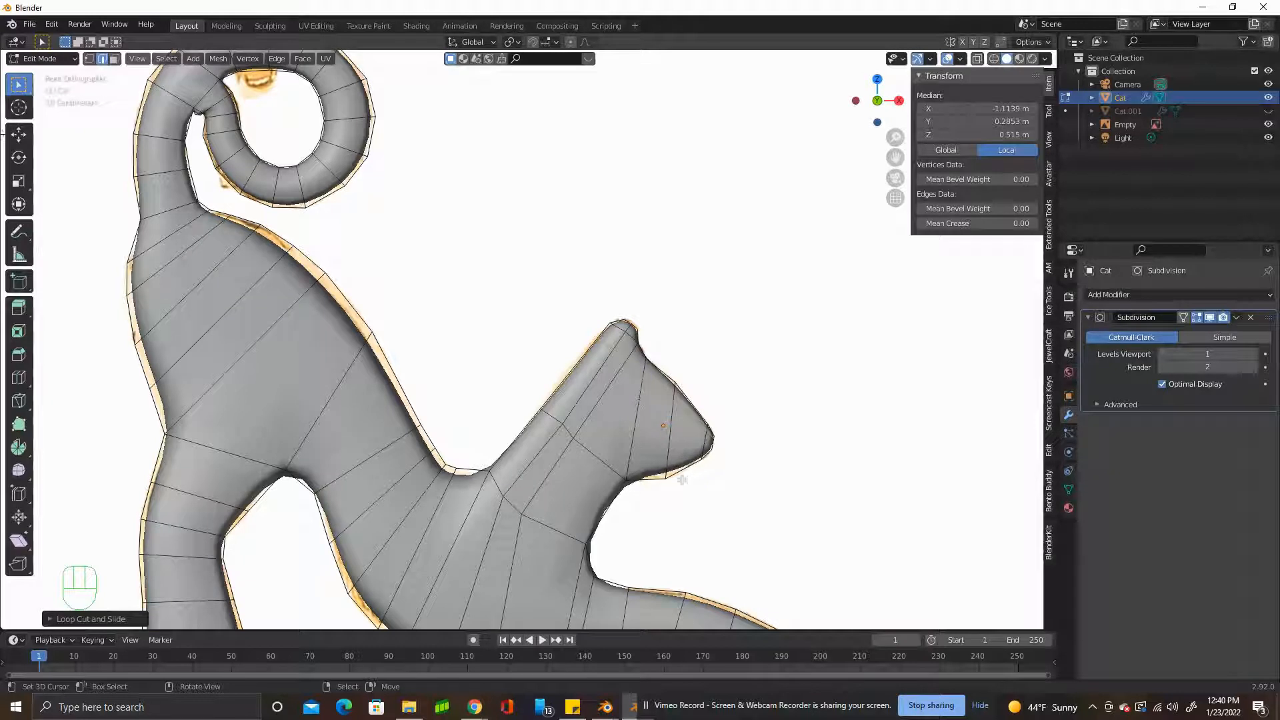
key("ctrl+r")
left_click(650, 442)
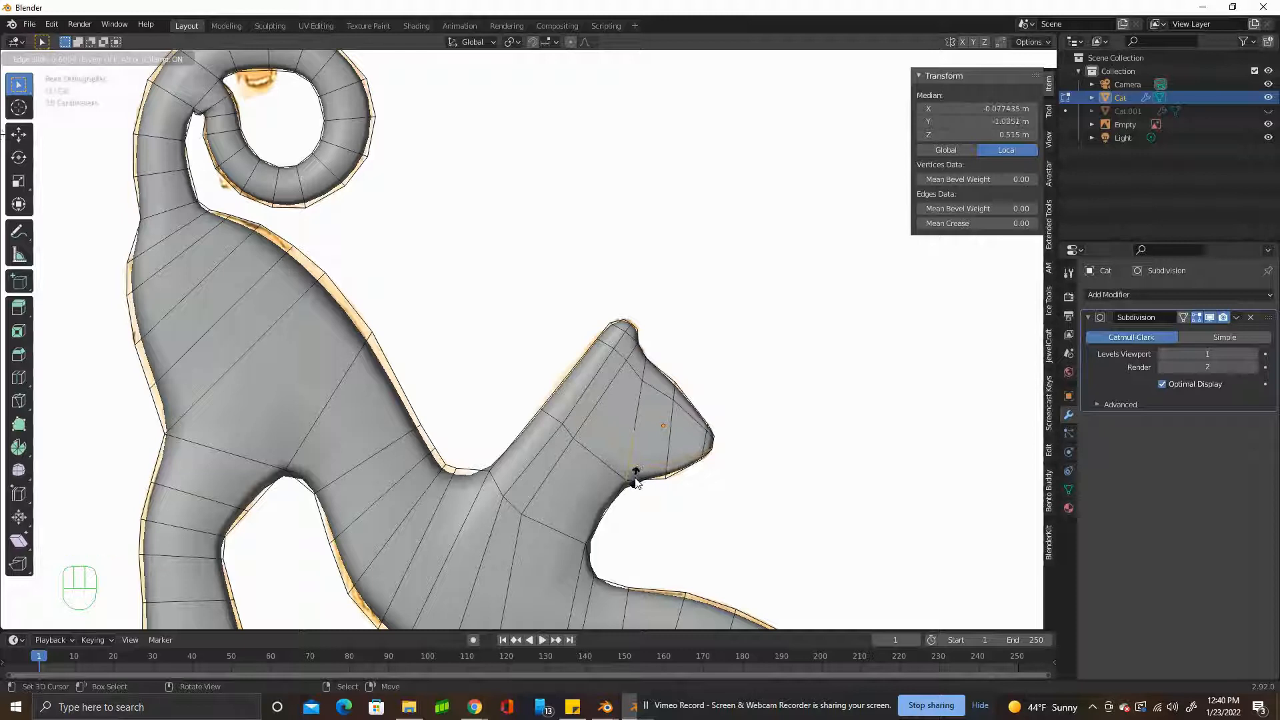
left_click(636, 475)
scroll(539, 451, "down", 2)
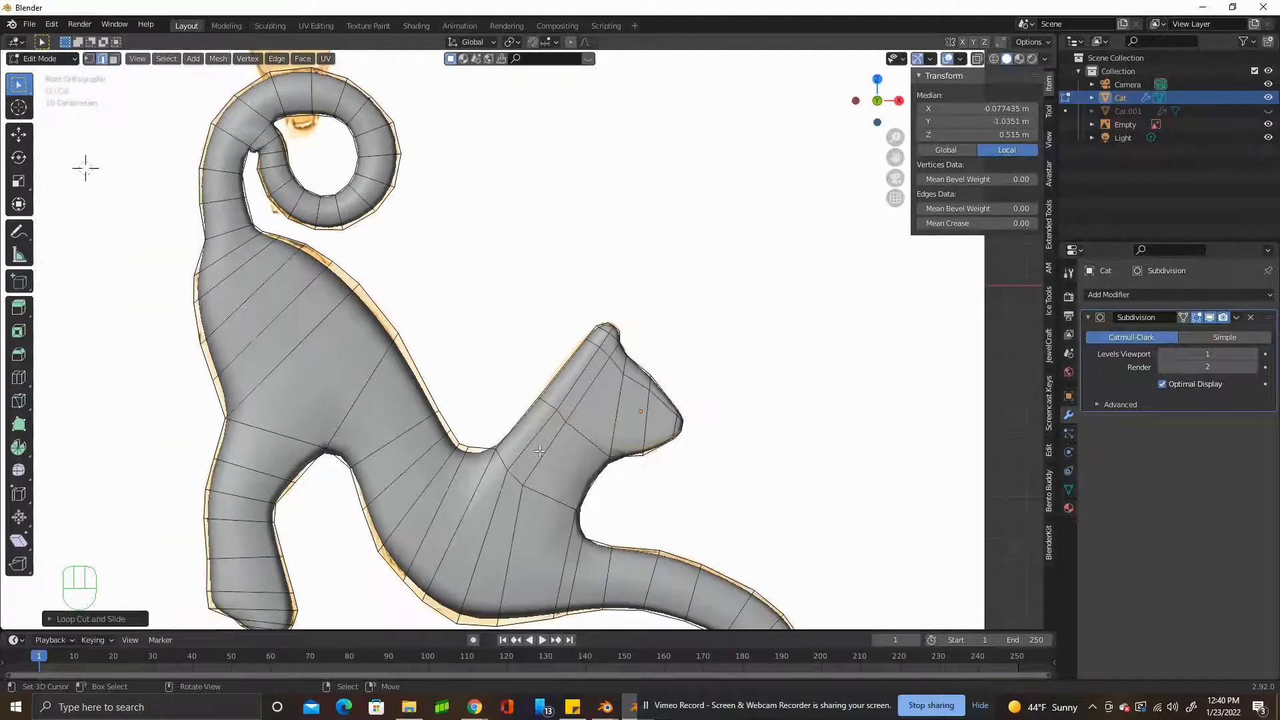
Add a centred loop cut running from the curled tail through the body to the stretched front leg.
key("ctrl+r")
left_click(468, 495)
right_click(470, 483)
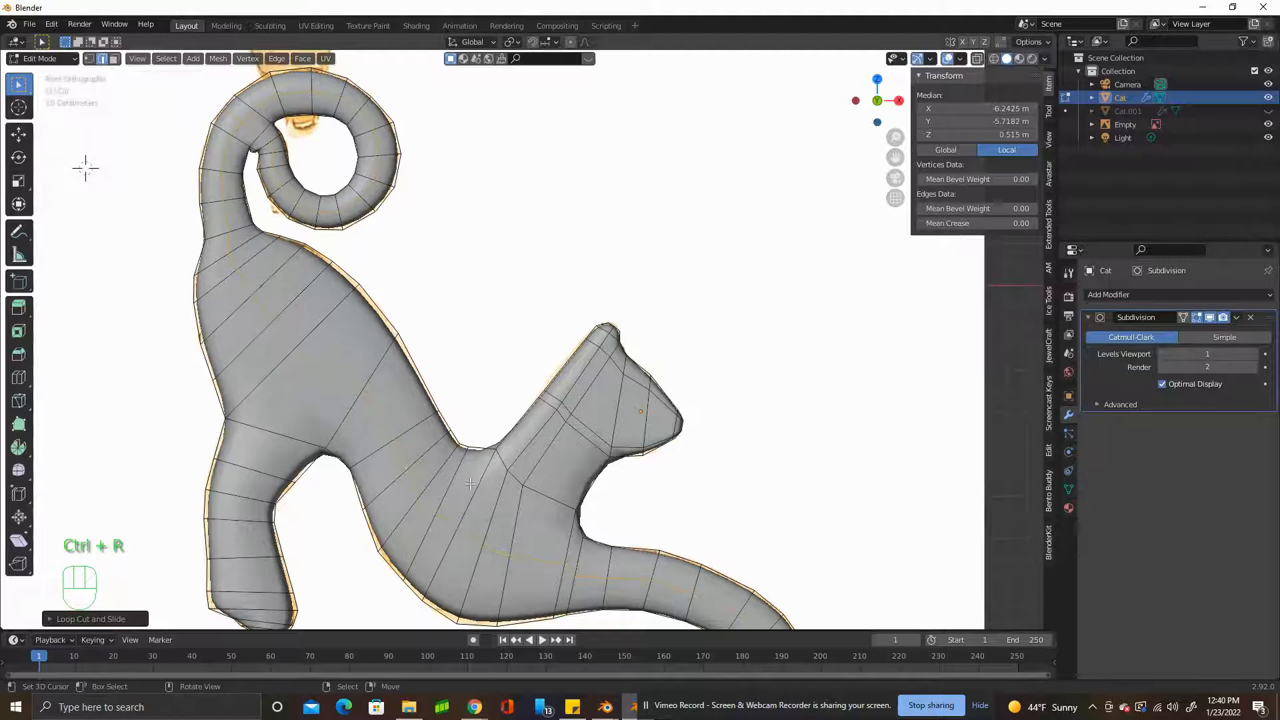
right_click(446, 497, "shift")
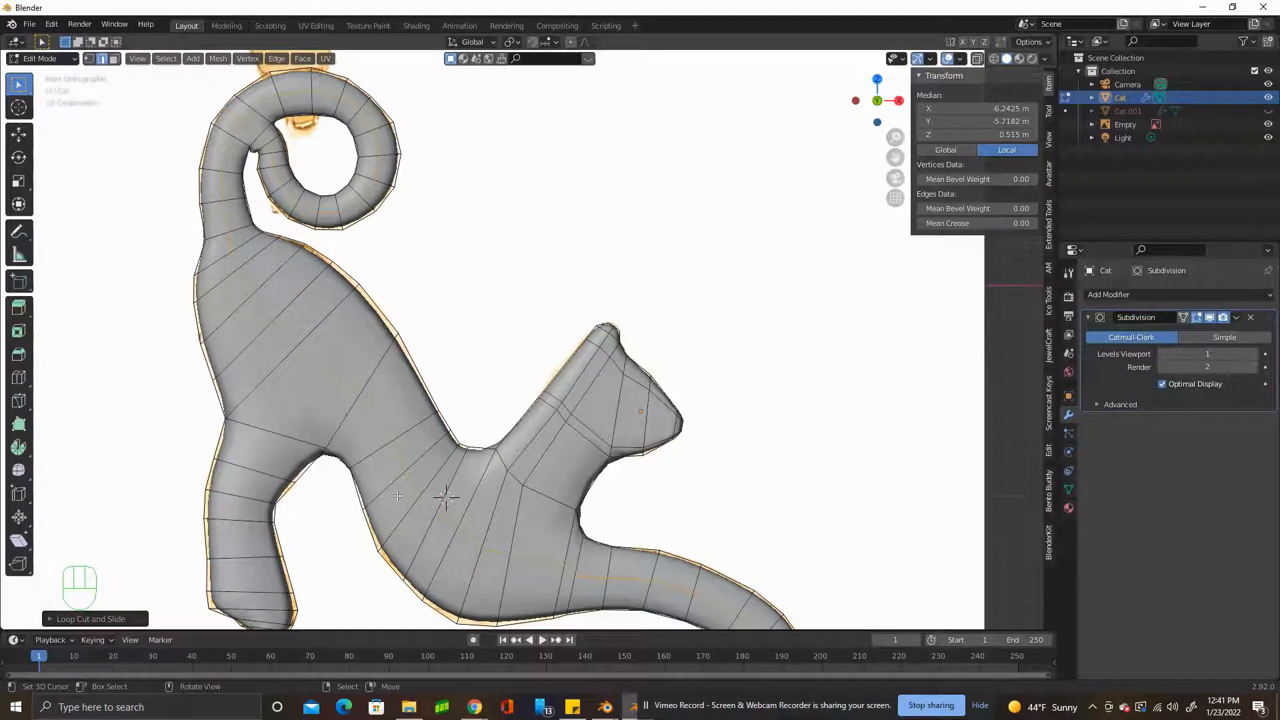
key("ctrl+z")
Add a loop cut running lengthwise down the cat's hind leg, keeping it close to the middle.
key("ctrl+r")
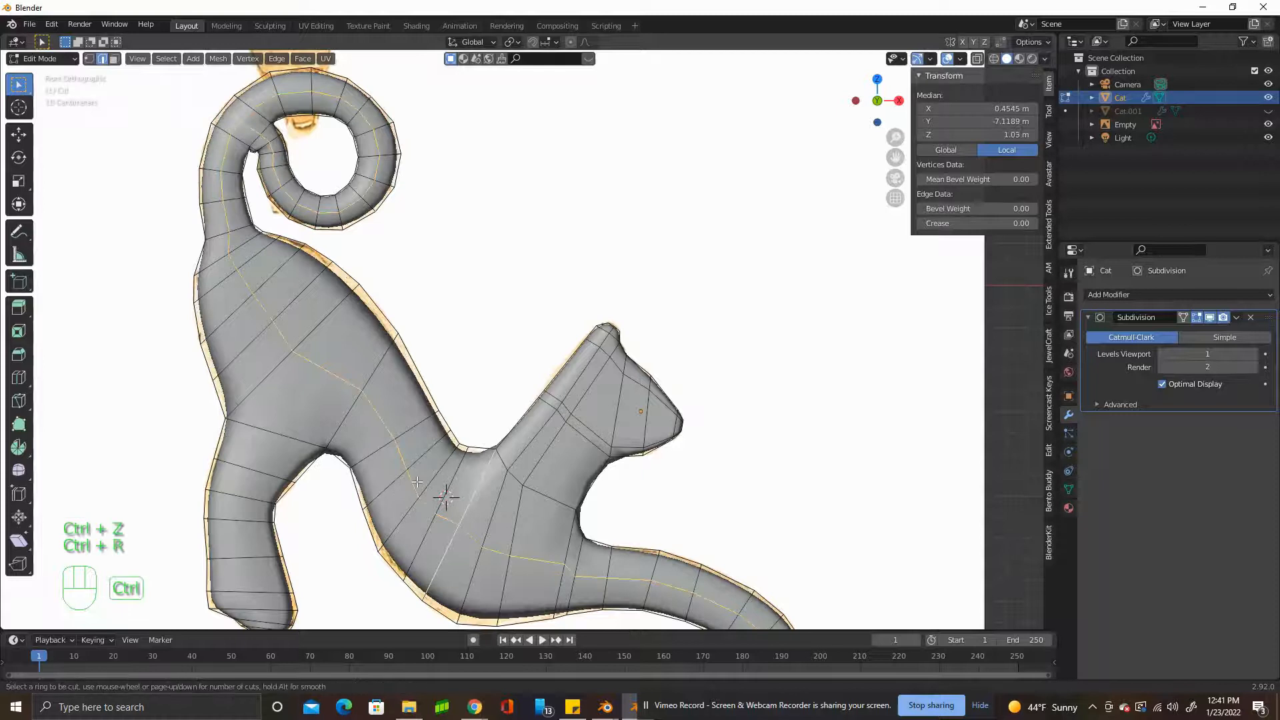
left_click(222, 482)
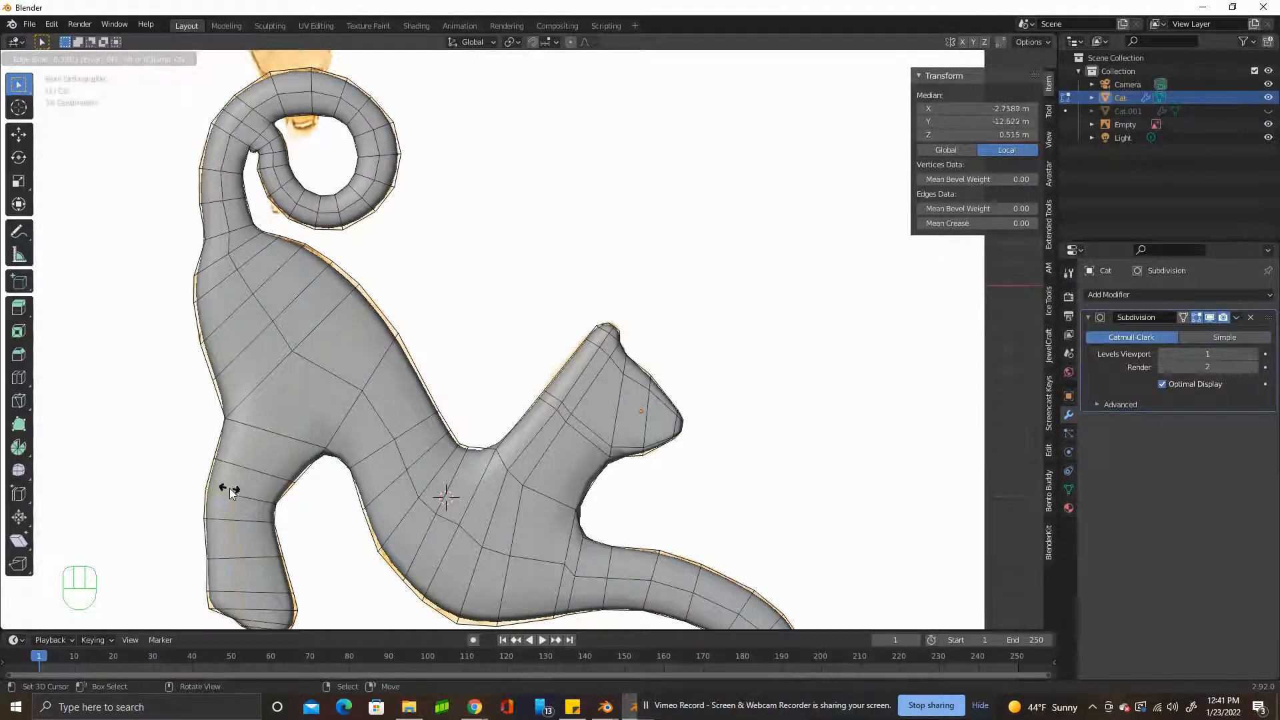
left_click(227, 488)
middle_click_drag(227, 488, 819, 464)
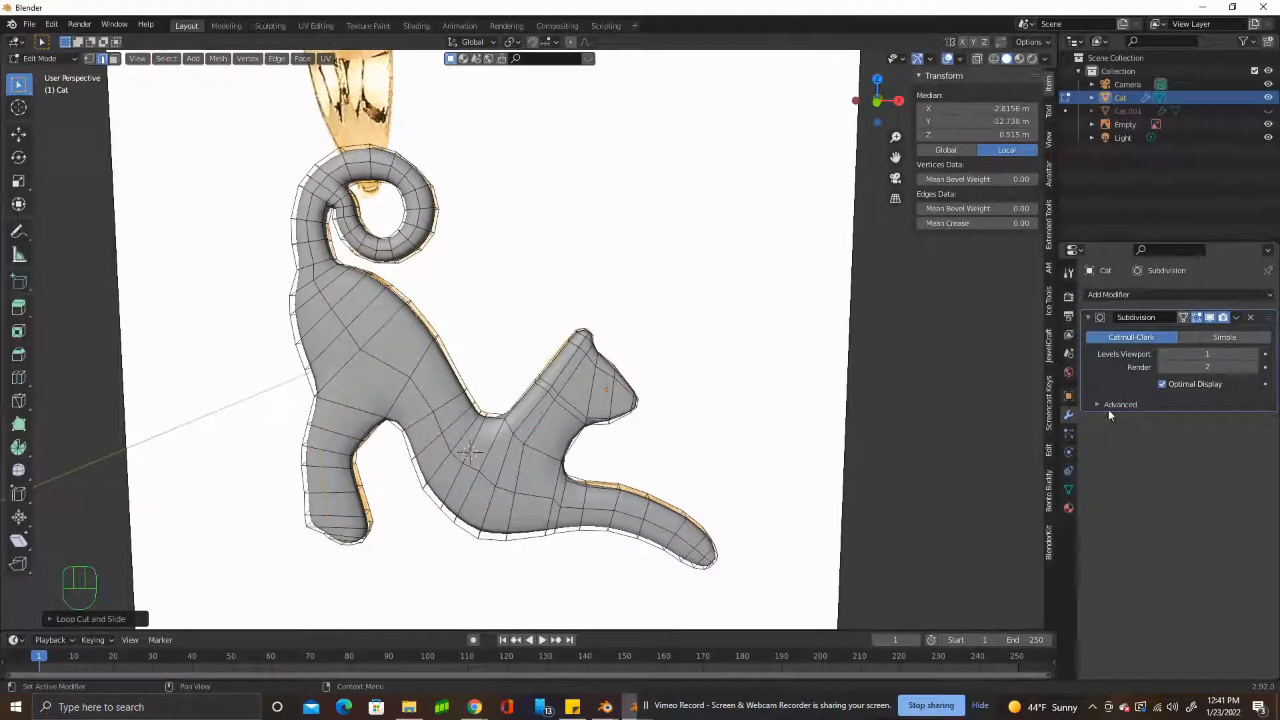
Leave mesh editing and apply the Subdivision modifier to the cat.
left_click(1237, 318)
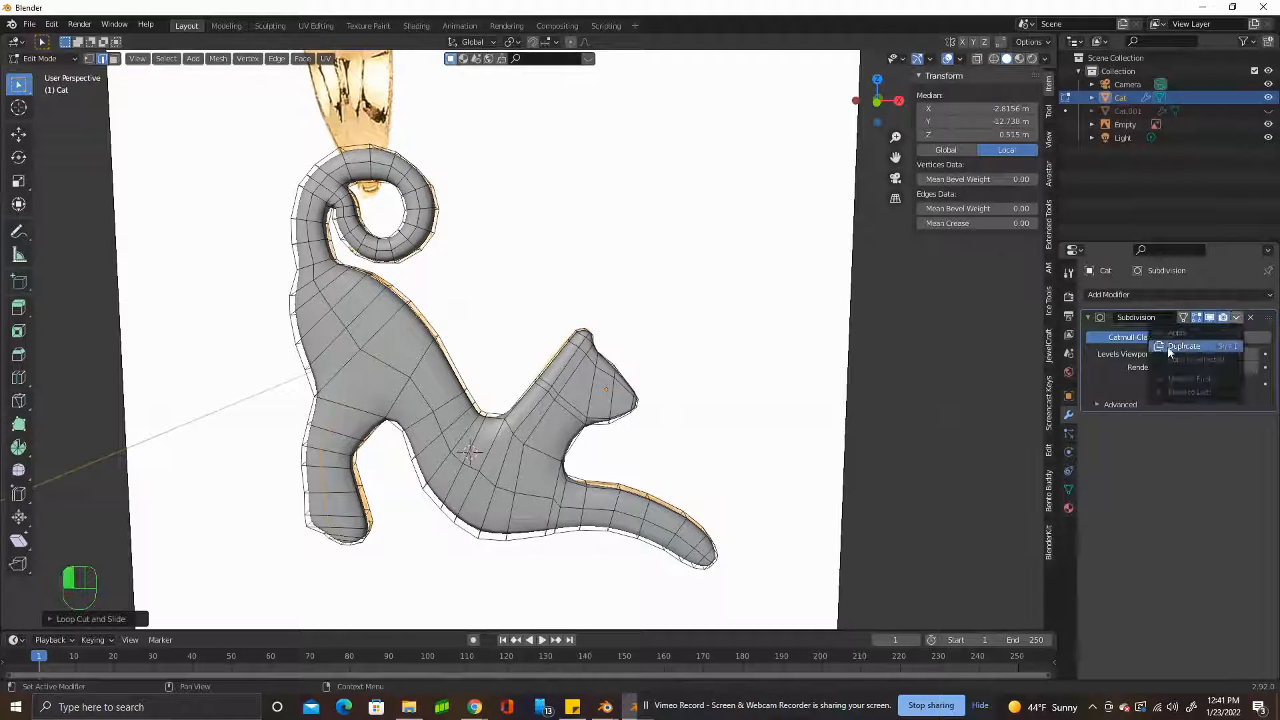
key("Tab")
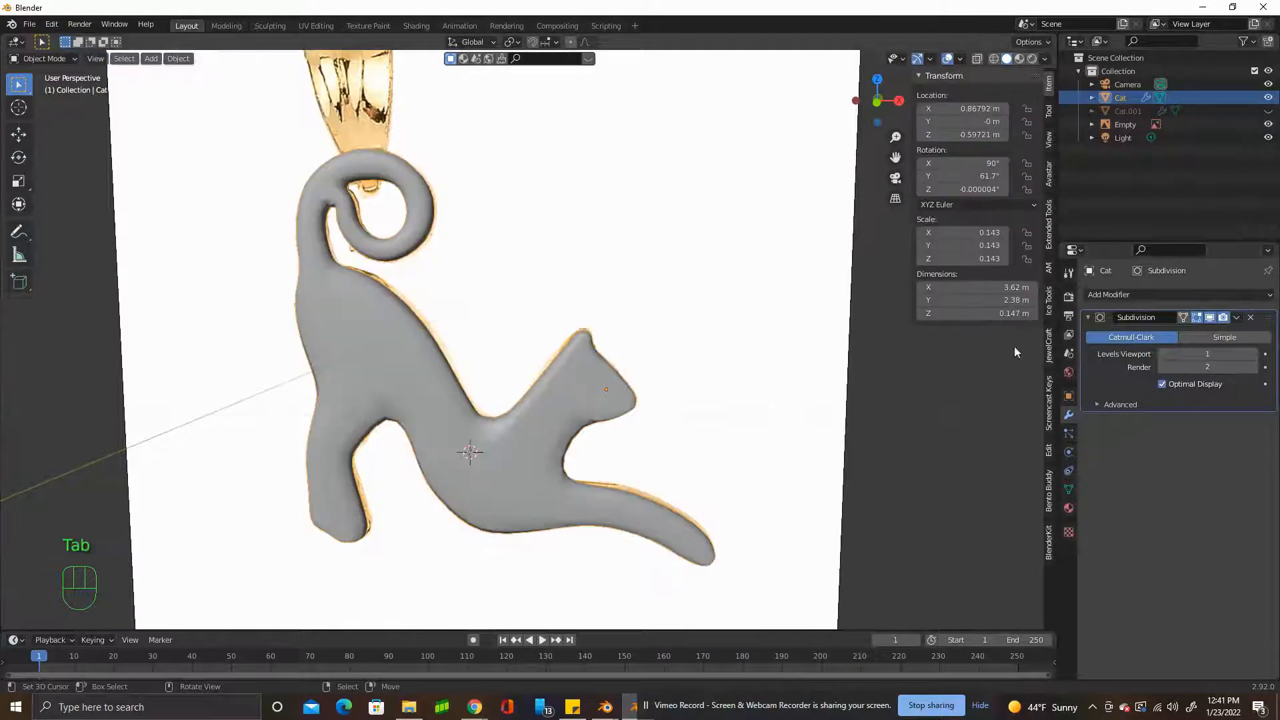
left_click(1239, 317)
left_click(1185, 332)
scroll(669, 409, "down", 1)
middle_click_drag(669, 409, 626, 402)
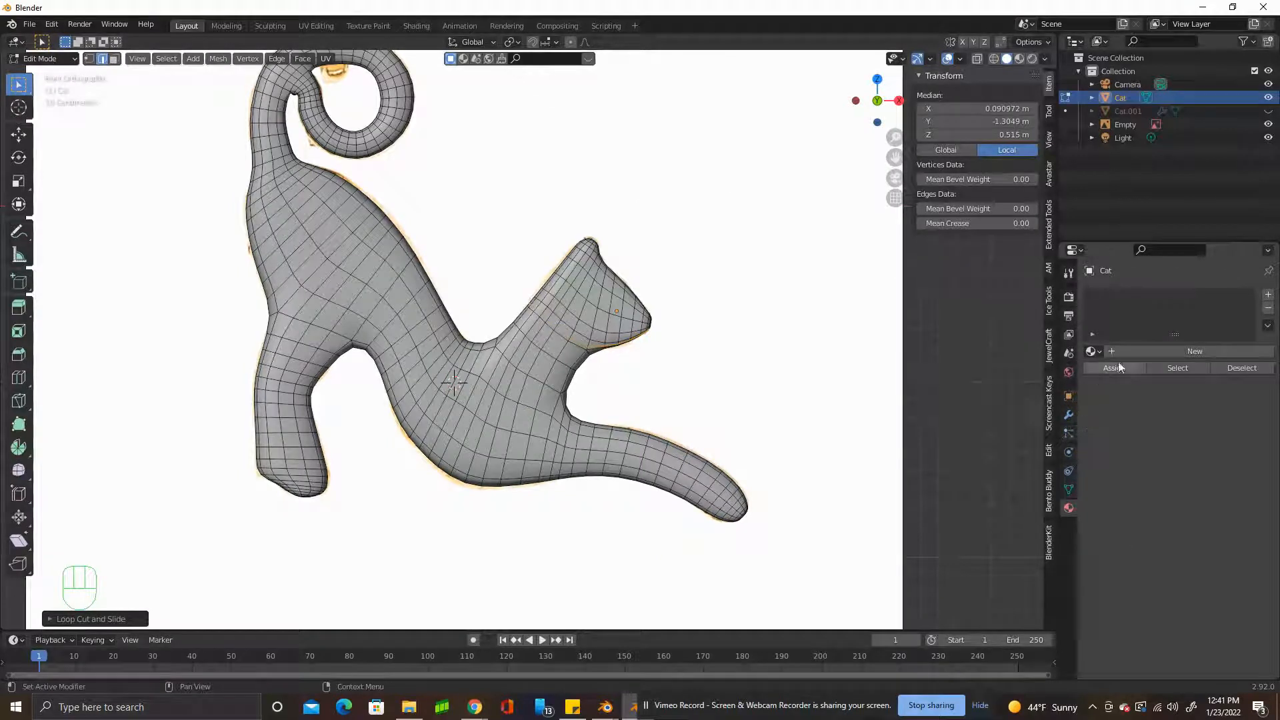
Create a new cat material with a gold base color (hue 0.105, saturation 0.756), metallic 1.000 and roughness 0.147.
left_click(1177, 352)
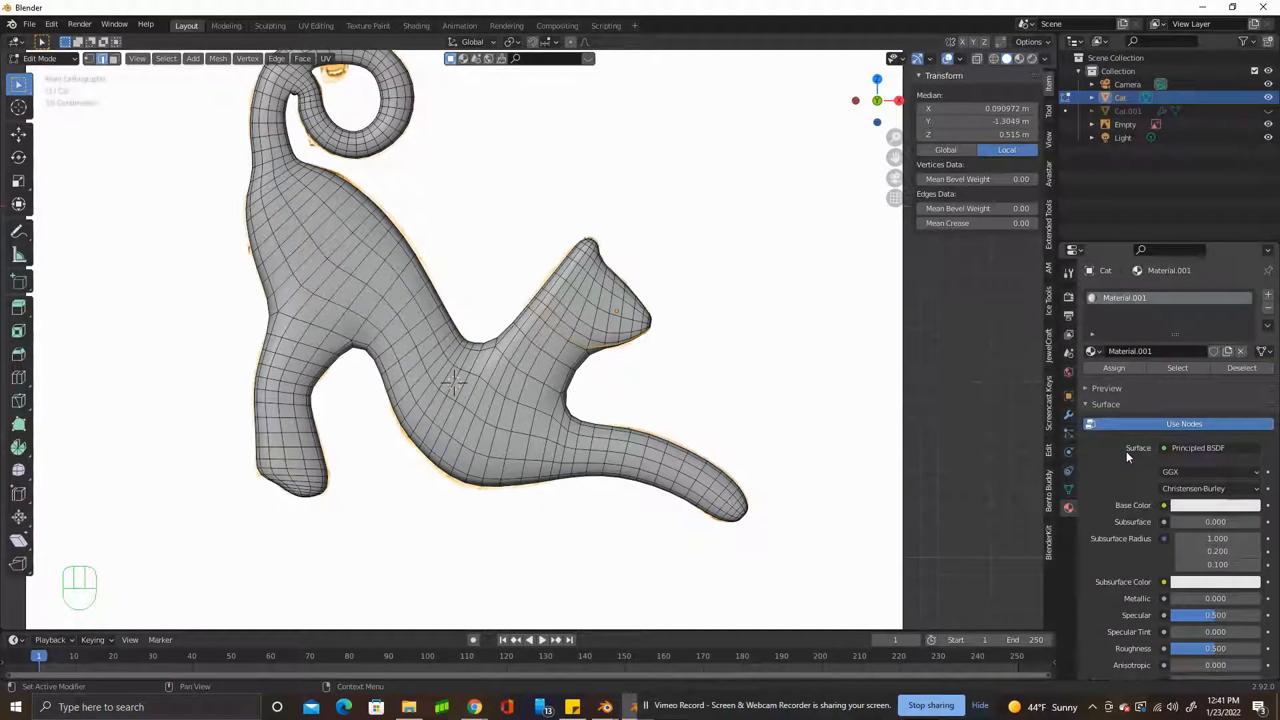
left_click(1200, 509)
left_click_drag(1185, 379, 1175, 378)
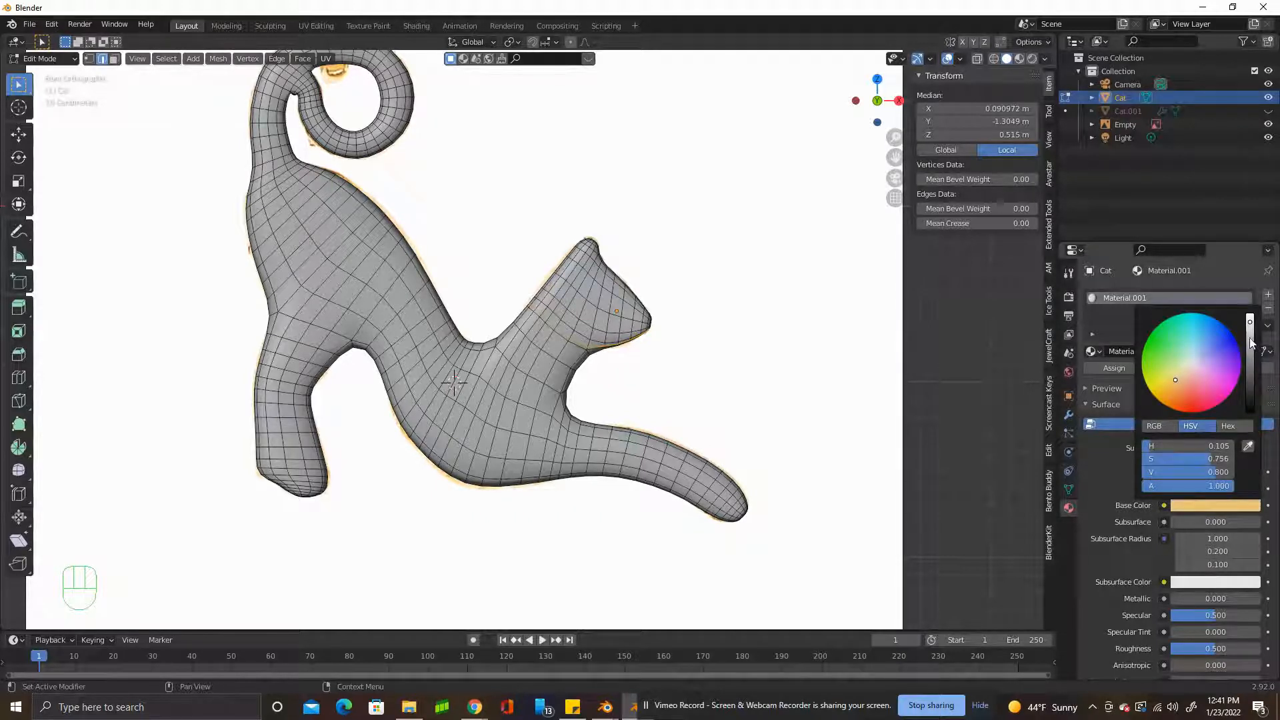
left_click_drag(1251, 343, 1251, 341)
left_click_drag(1178, 599, 27, 591)
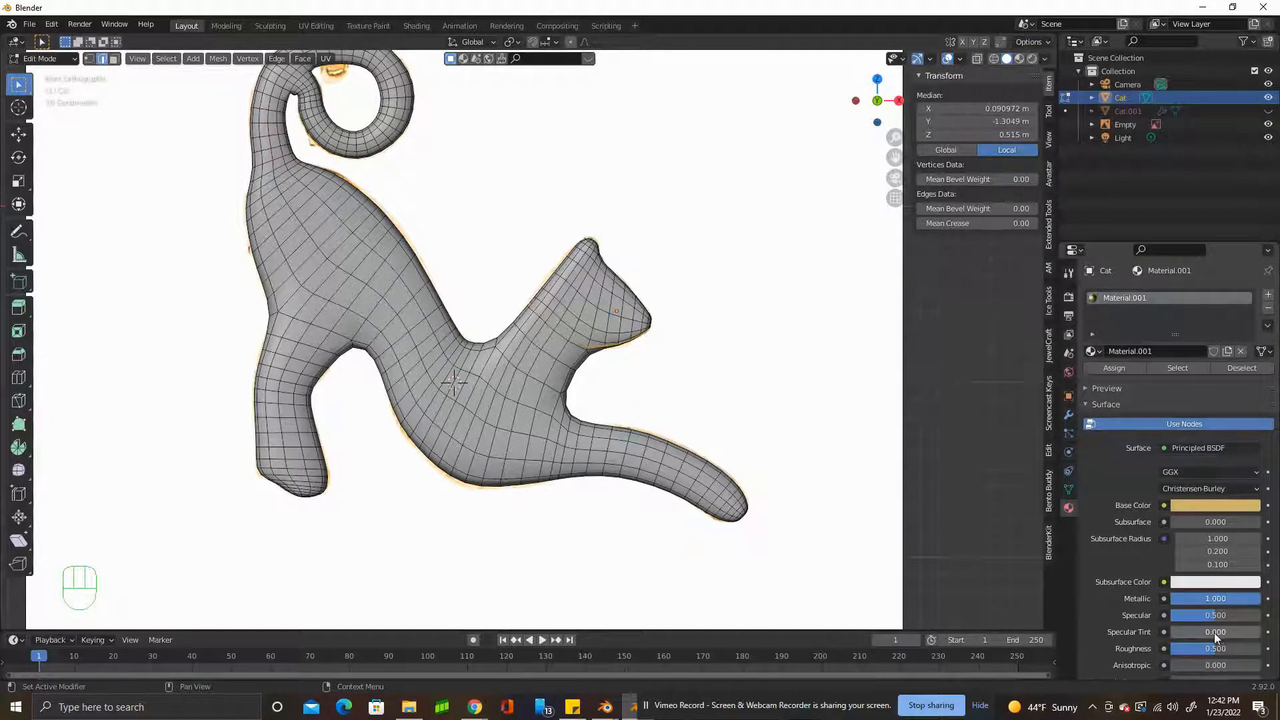
left_click_drag(1203, 648, 1174, 651)
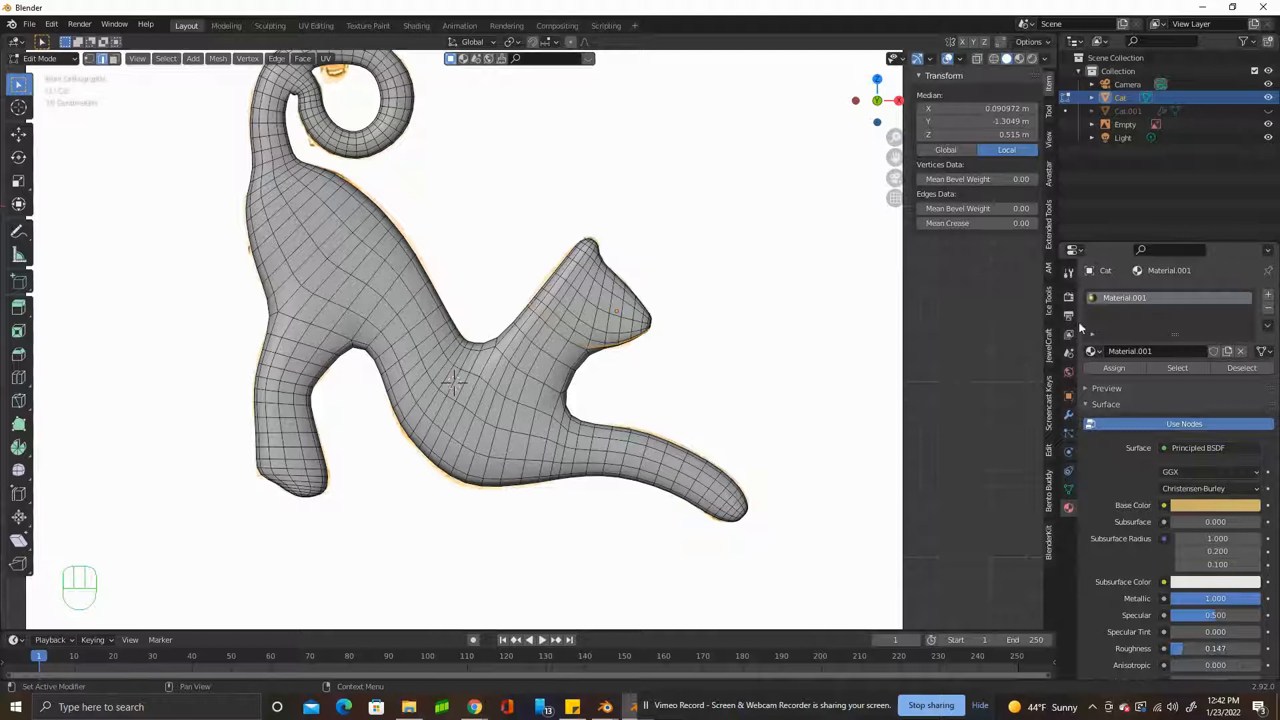
Display the cat in Material Preview shading and leave mesh editing to check the gold surface.
left_click(1018, 60)
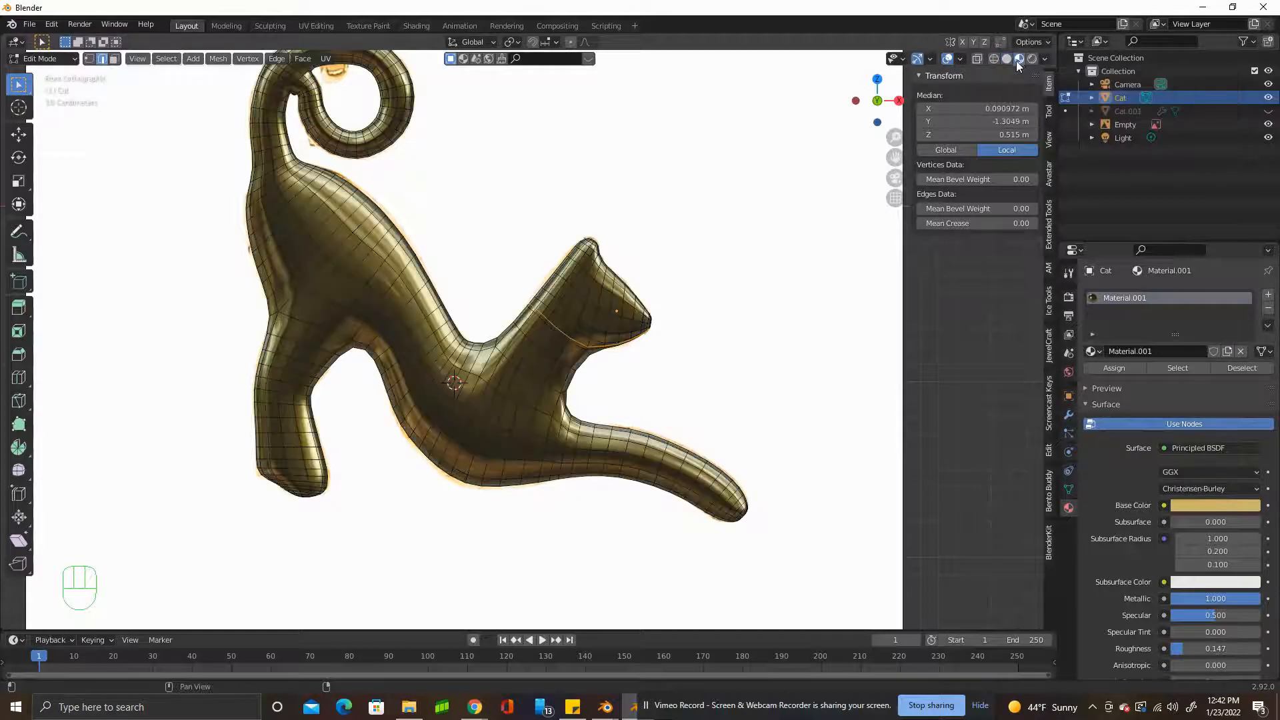
key("Tab")
scroll(525, 401, "up", 5)
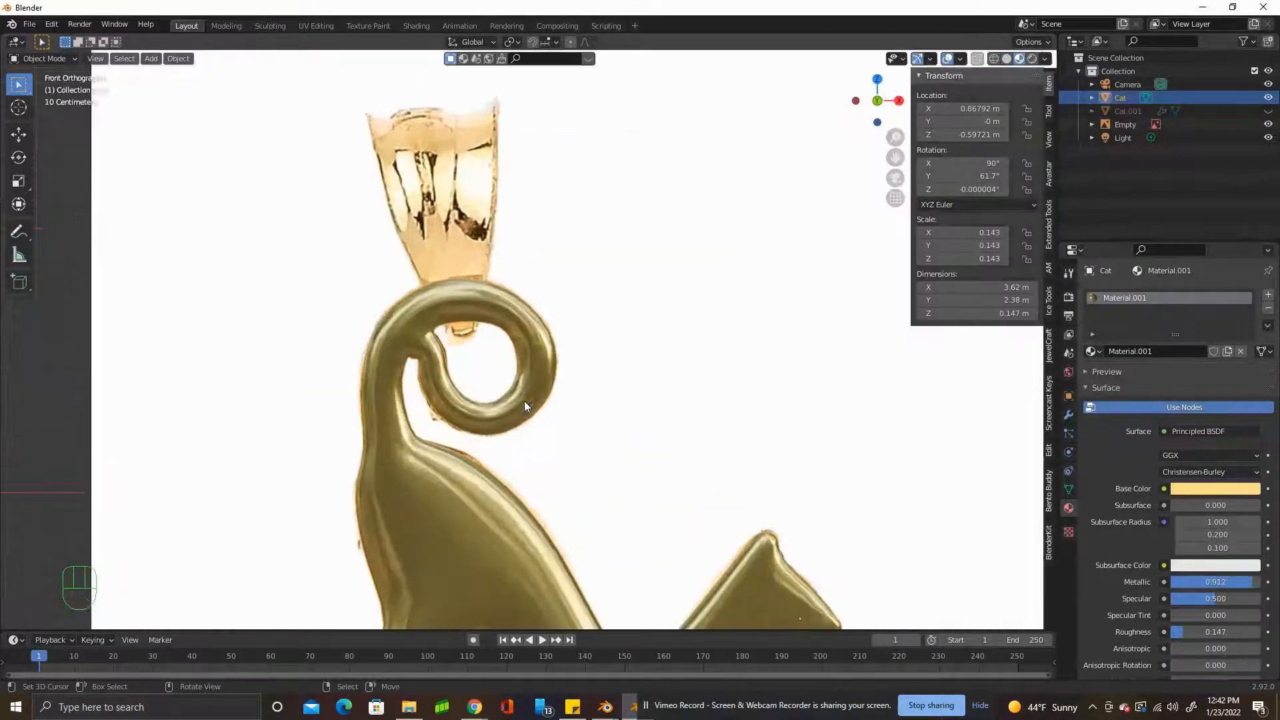
scroll(525, 402, "down", 3)
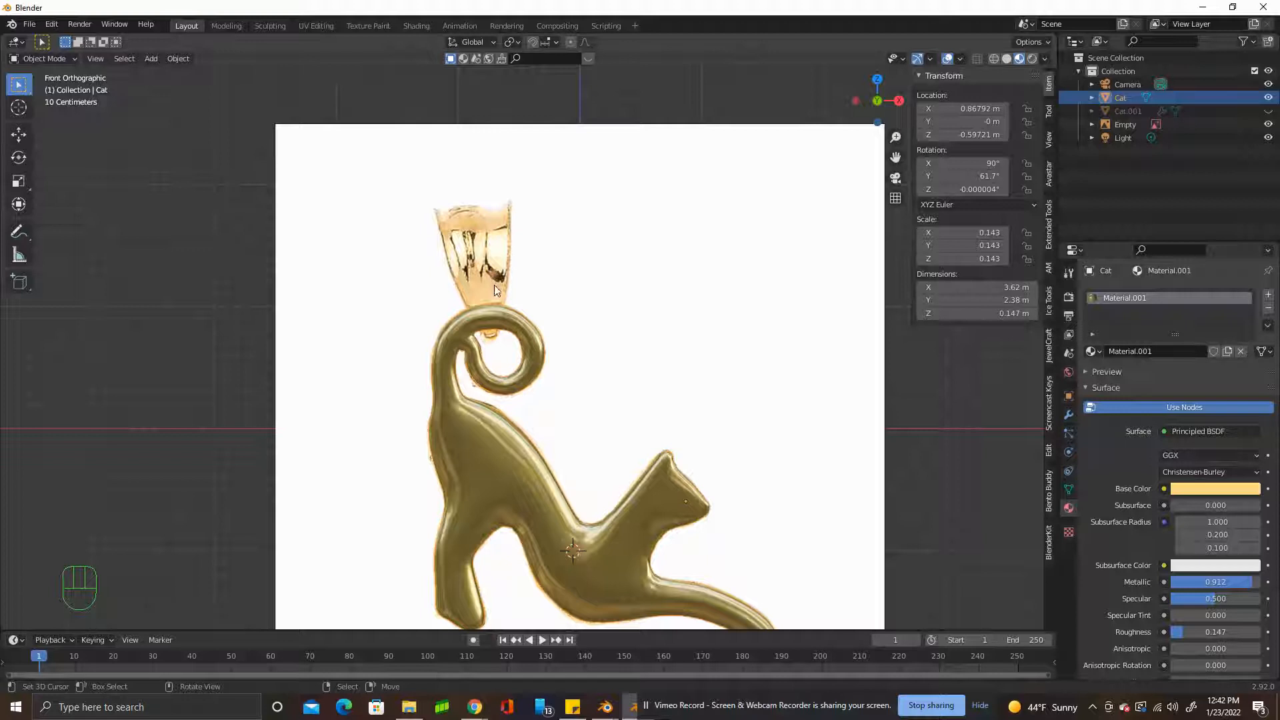
Add a mesh cube at the 3D cursor as the starting shape for the pendant's bail.
scroll(591, 448, "down", 1)
scroll(600, 457, "up", 1)
key("shift+a")
mouse_move(603, 453)
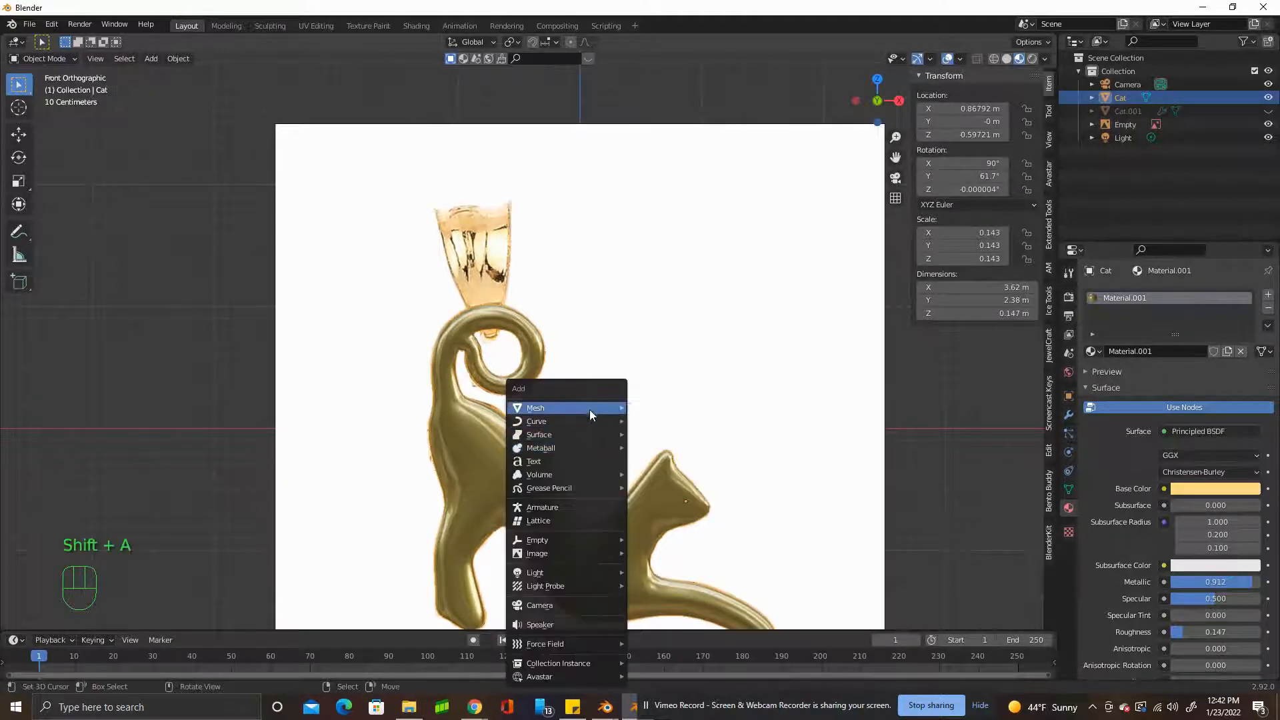
mouse_move(590, 408)
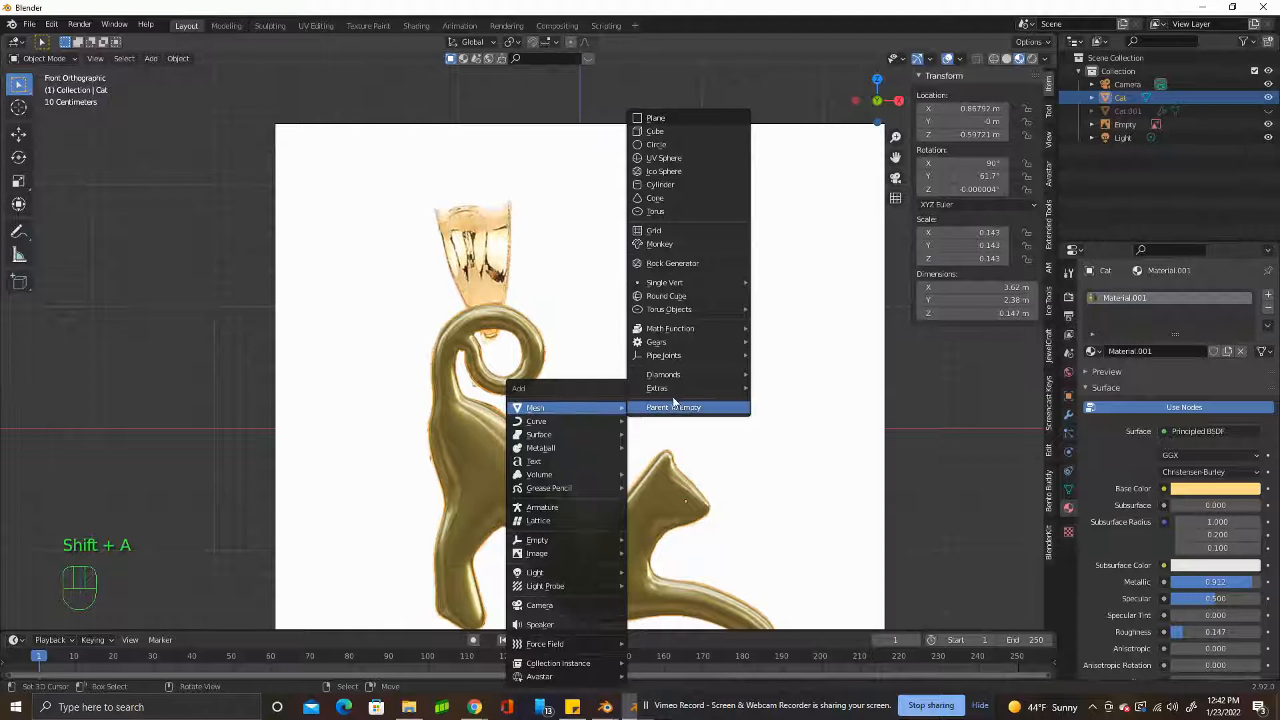
left_click(674, 131)
In face selection mode, delete the cube's two opposite side faces along the X axis.
key("Tab")
middle_click_drag(534, 434, 556, 467)
left_click(114, 58)
right_click(513, 497)
middle_click_drag(464, 500, 663, 472)
right_click(589, 500, "shift")
middle_click_drag(588, 499, 529, 504)
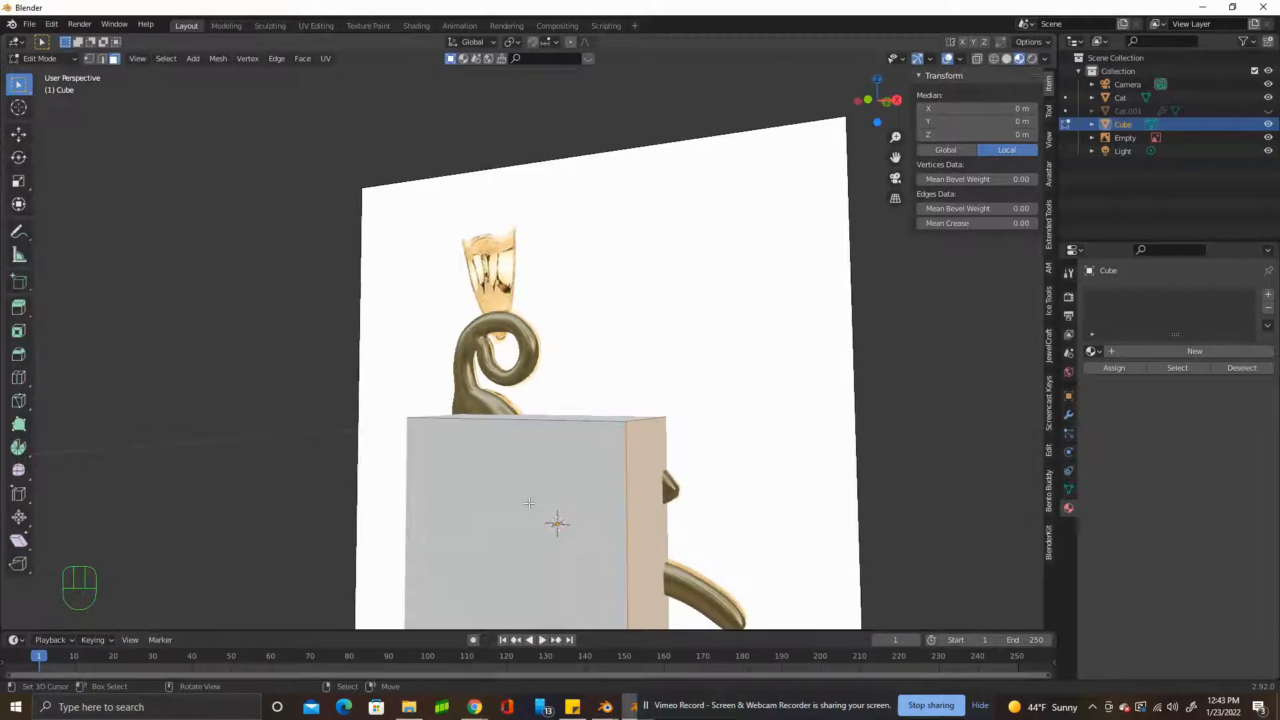
key("Delete")
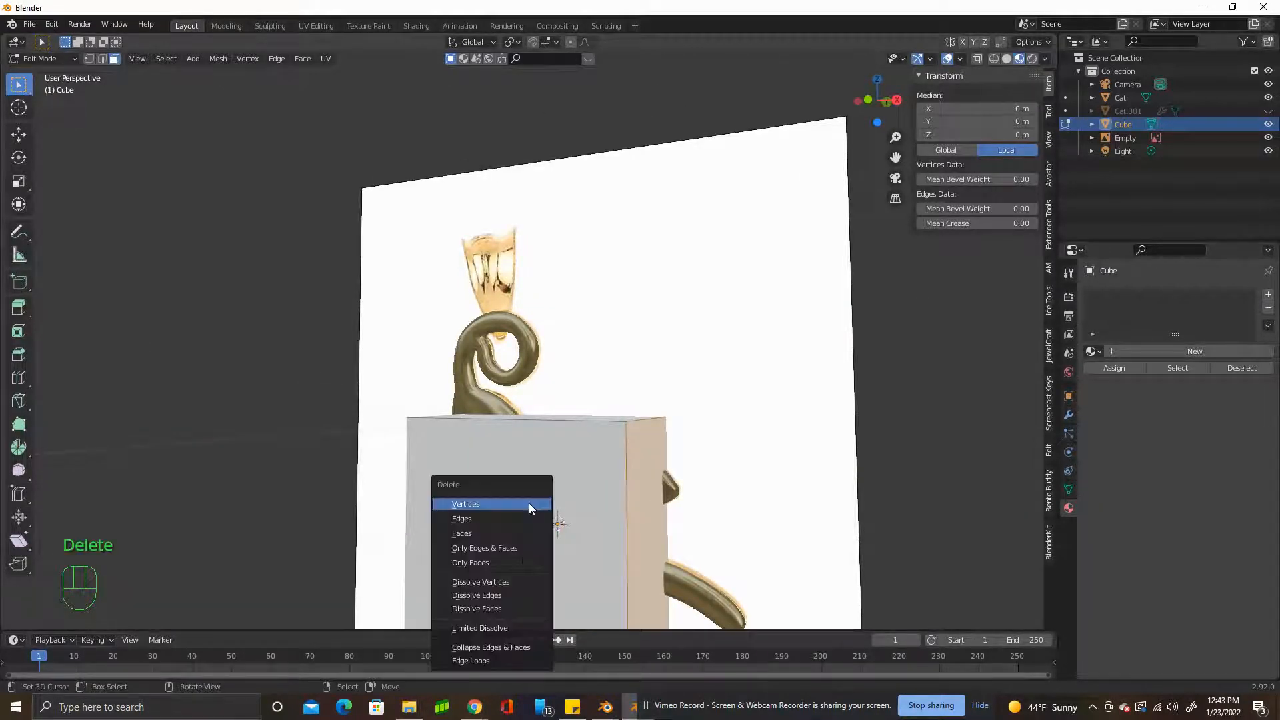
left_click(510, 536)
middle_click_drag(510, 537, 599, 552)
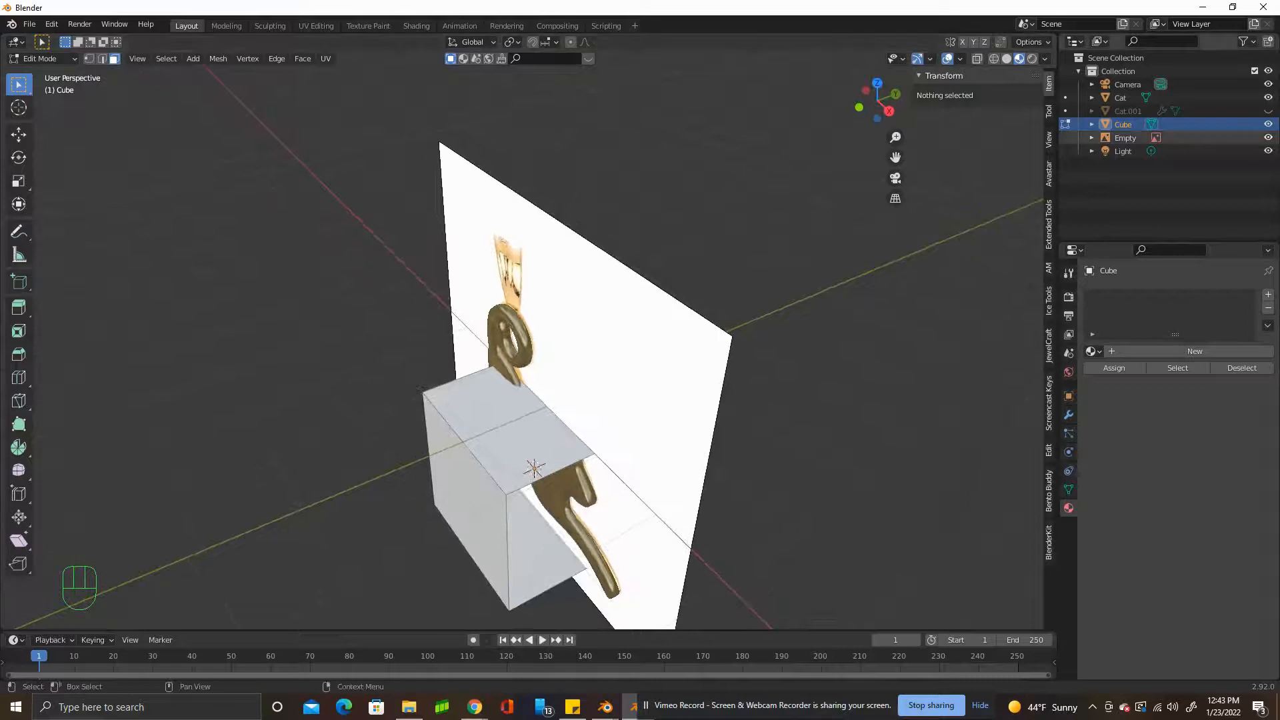
Hide the reference image and scale the cube's bottom face to about 0.48 so the shape tapers downward.
left_click(1270, 141)
middle_click_drag(584, 509, 540, 448)
key("KP_1")
right_click(499, 486)
right_click(518, 478)
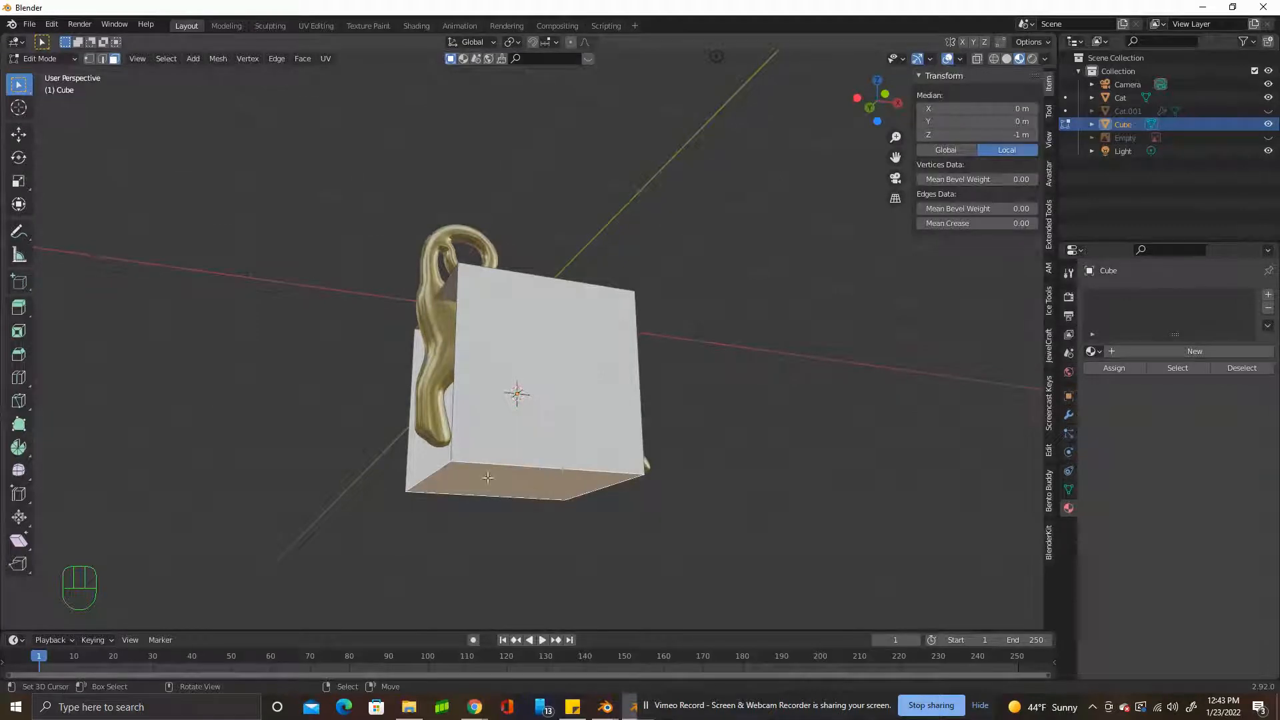
middle_click_drag(717, 463, 691, 486, "alt")
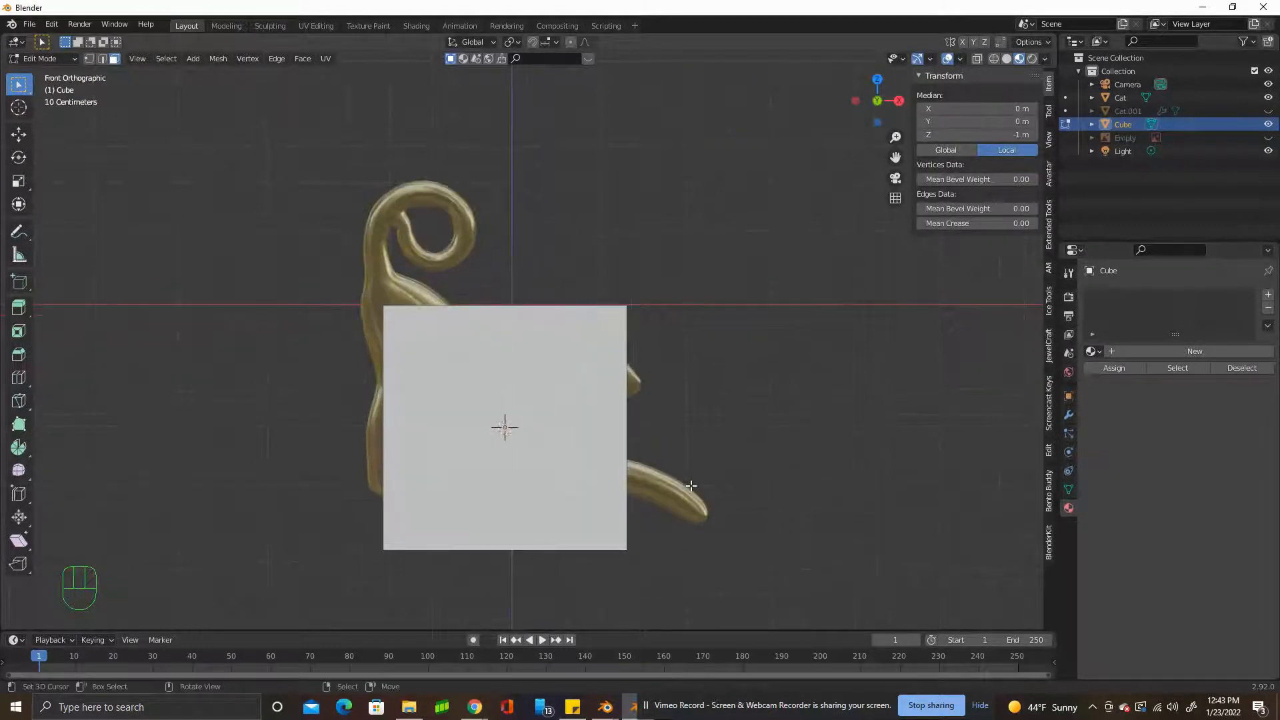
key("s")
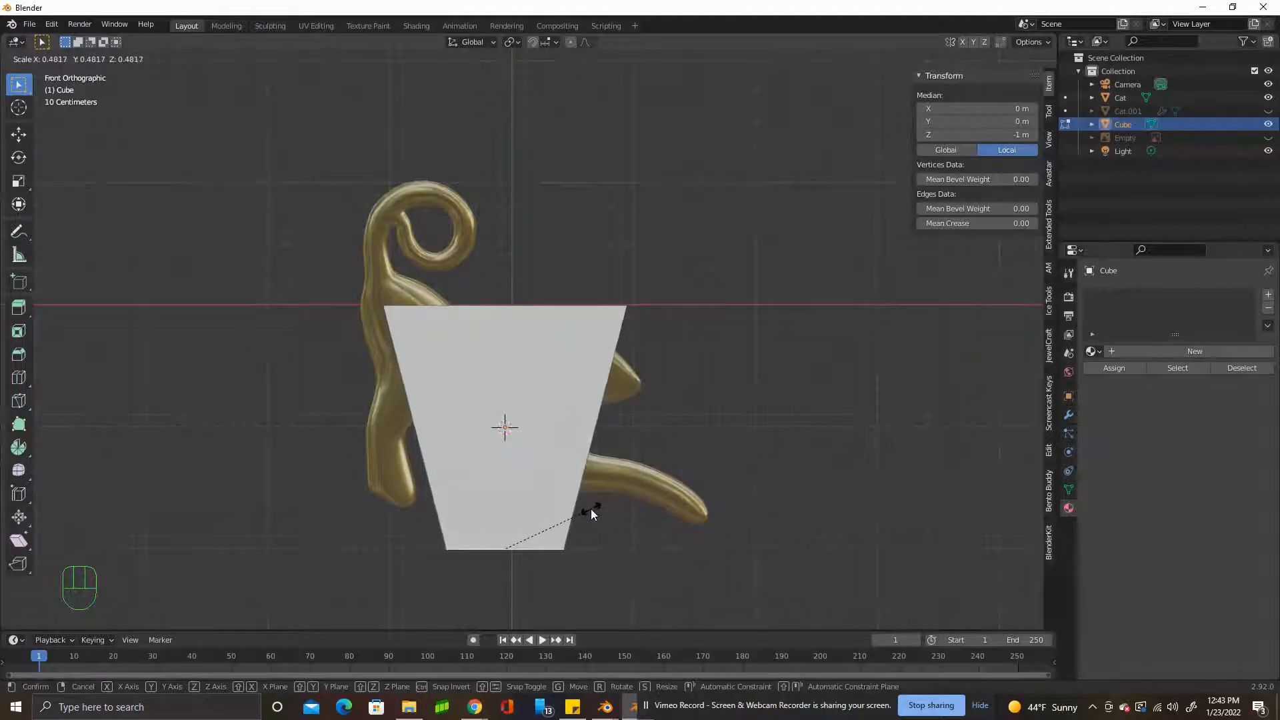
left_click(591, 510)
scroll(591, 509, "down", 2)
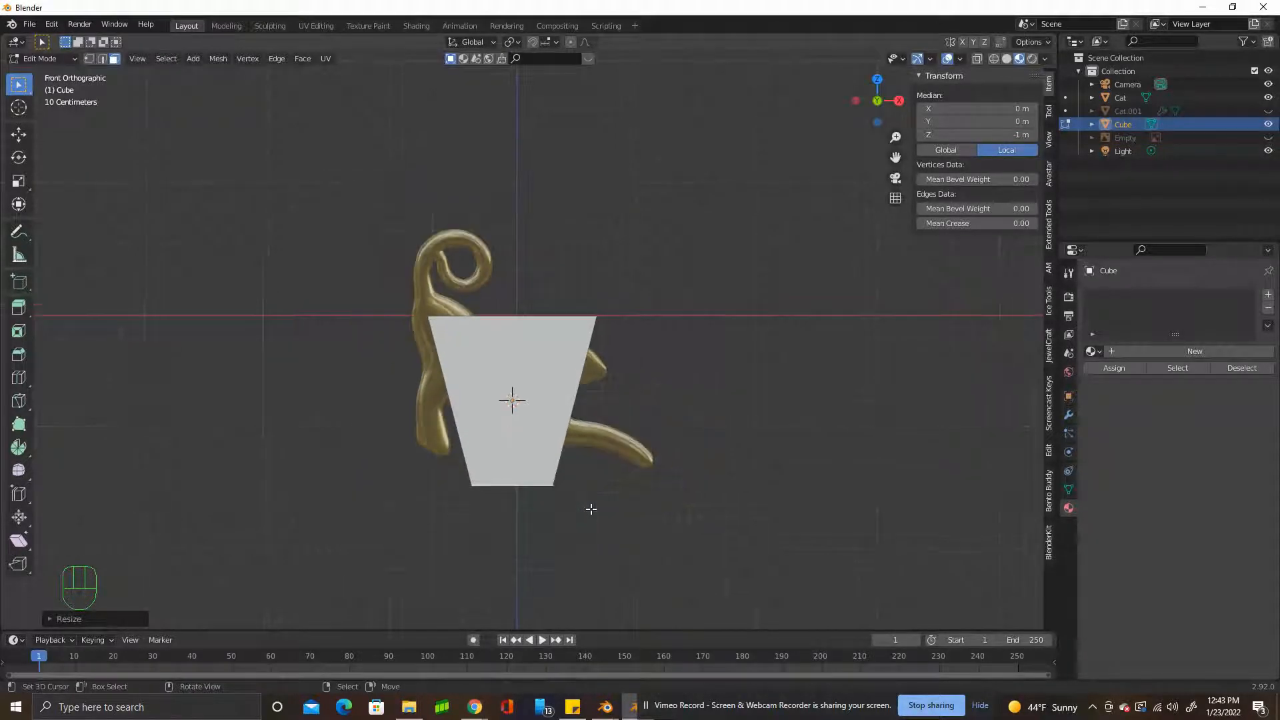
Select the cube's top face and scale it down slightly.
scroll(591, 510, "up", 1)
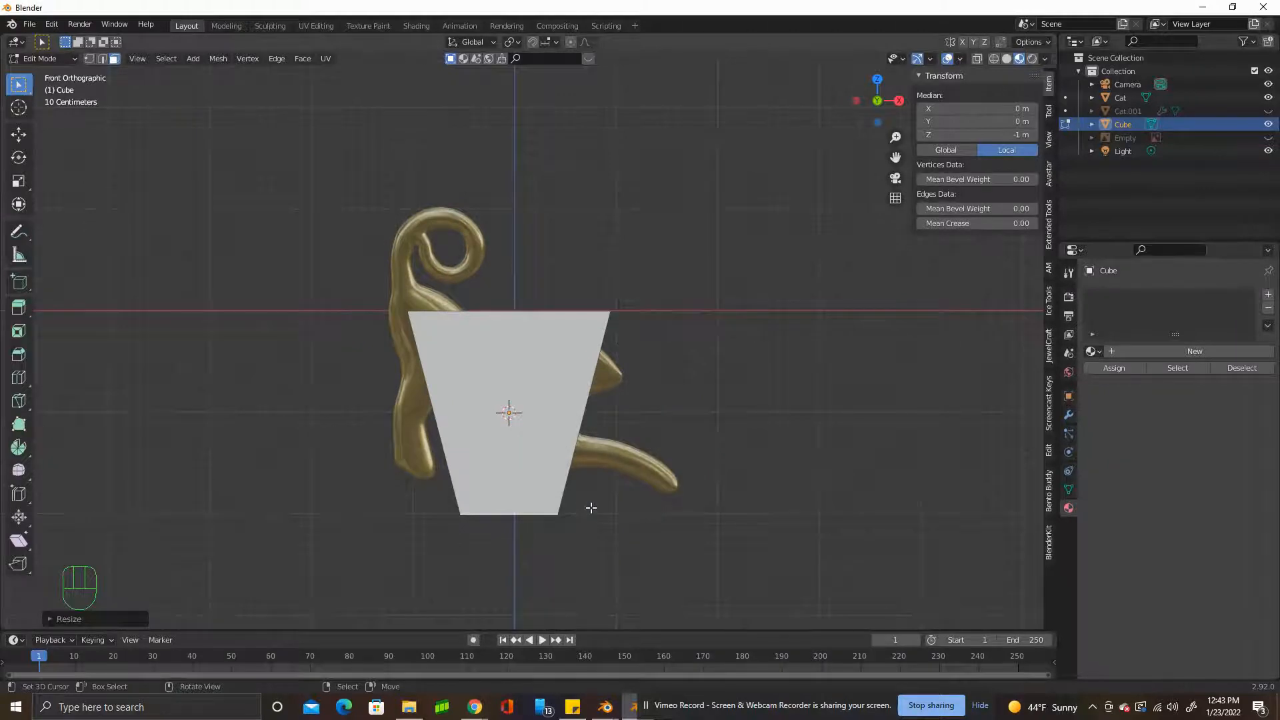
middle_click_drag(581, 506, 587, 353)
key("s")
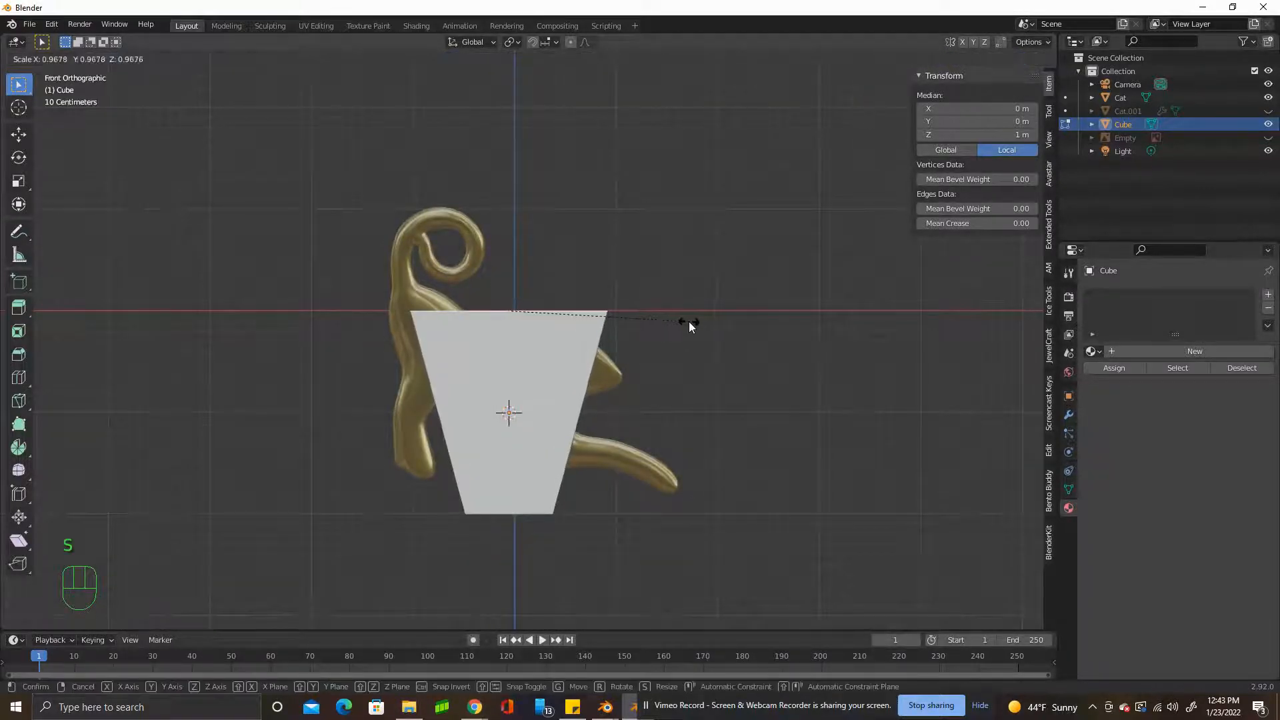
left_click(686, 321)
Select the whole tapered cube and scale it along the Y axis to about 0.28 to flatten its depth.
middle_click_drag(687, 321, 602, 339)
key("a")
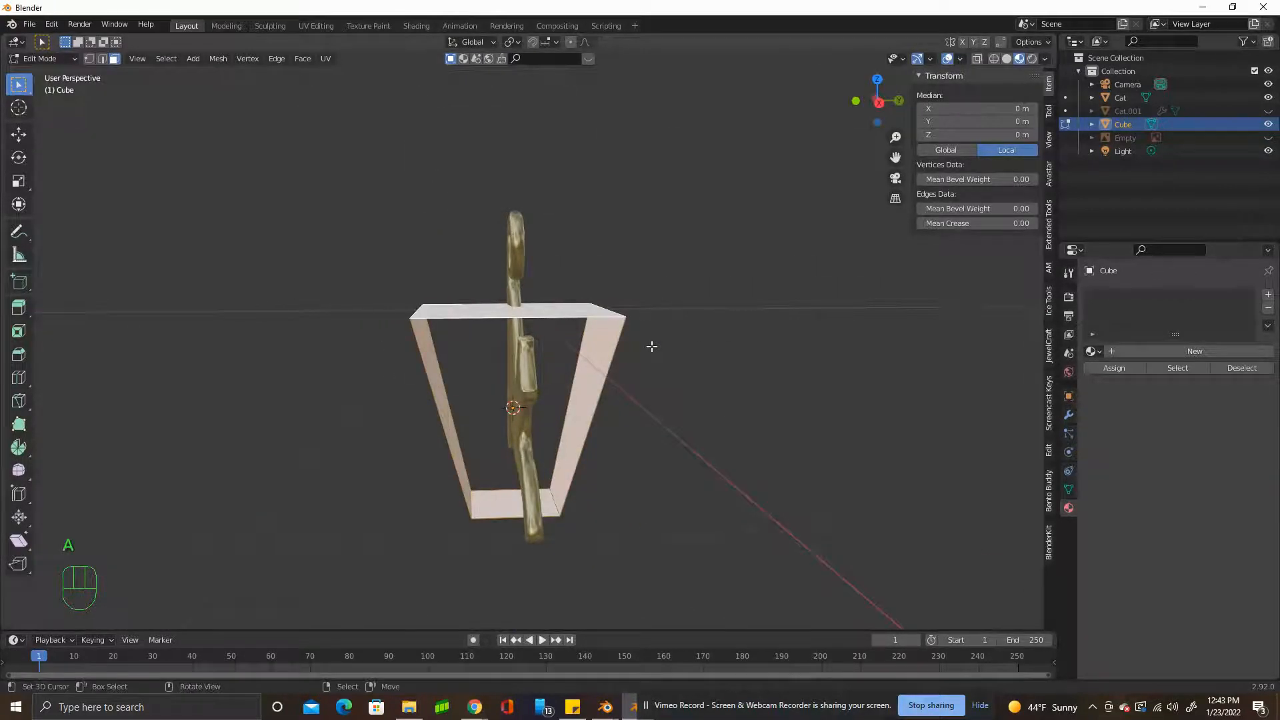
key("s")
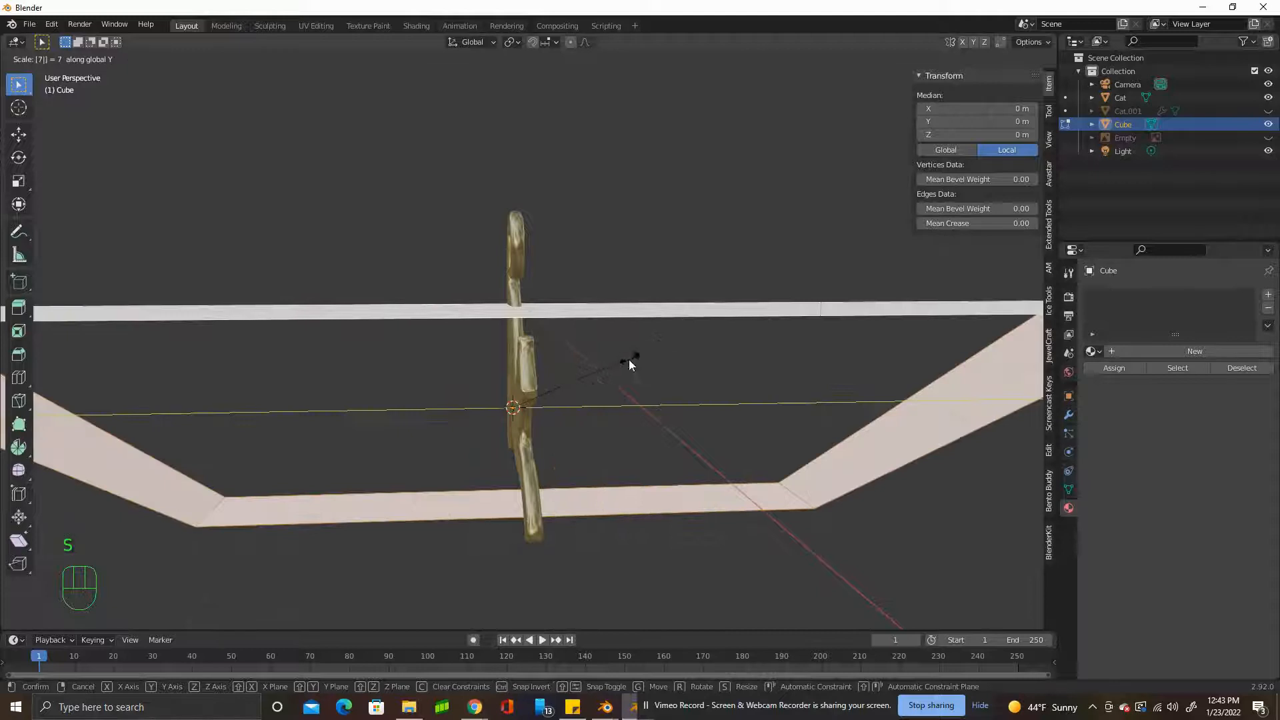
right_click(640, 390)
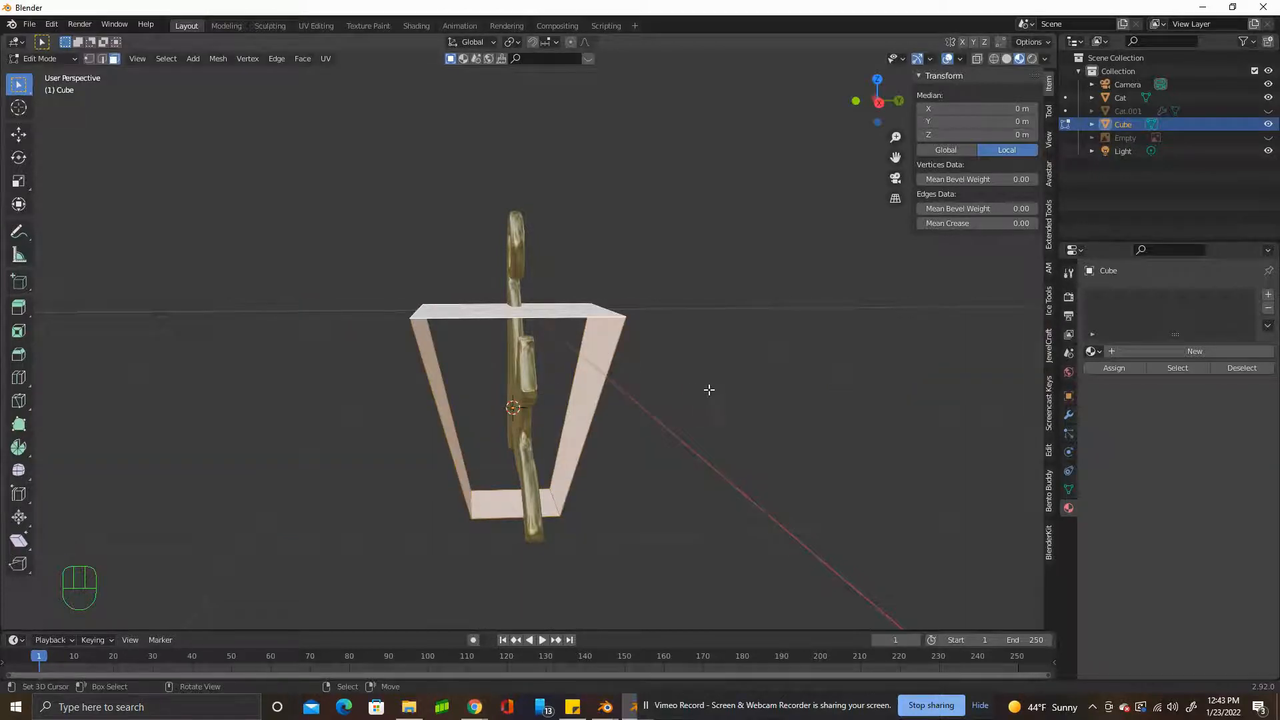
key("s")
key("y")
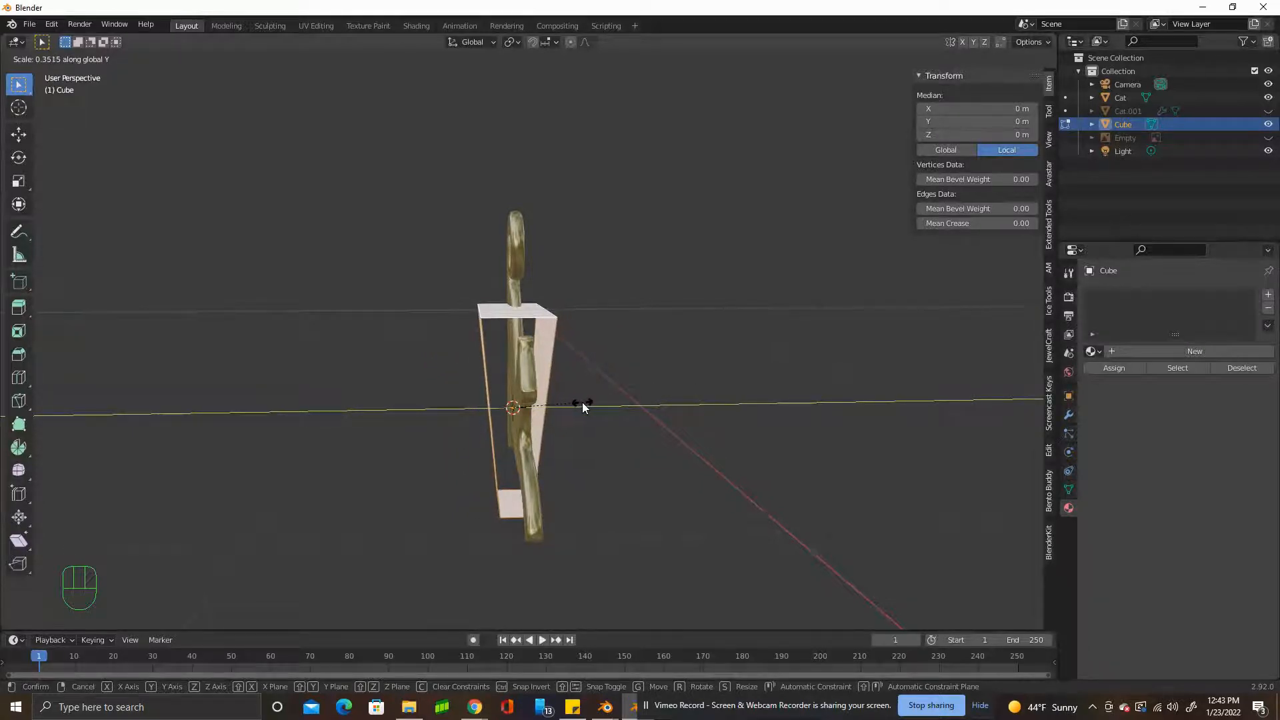
left_click(563, 406)
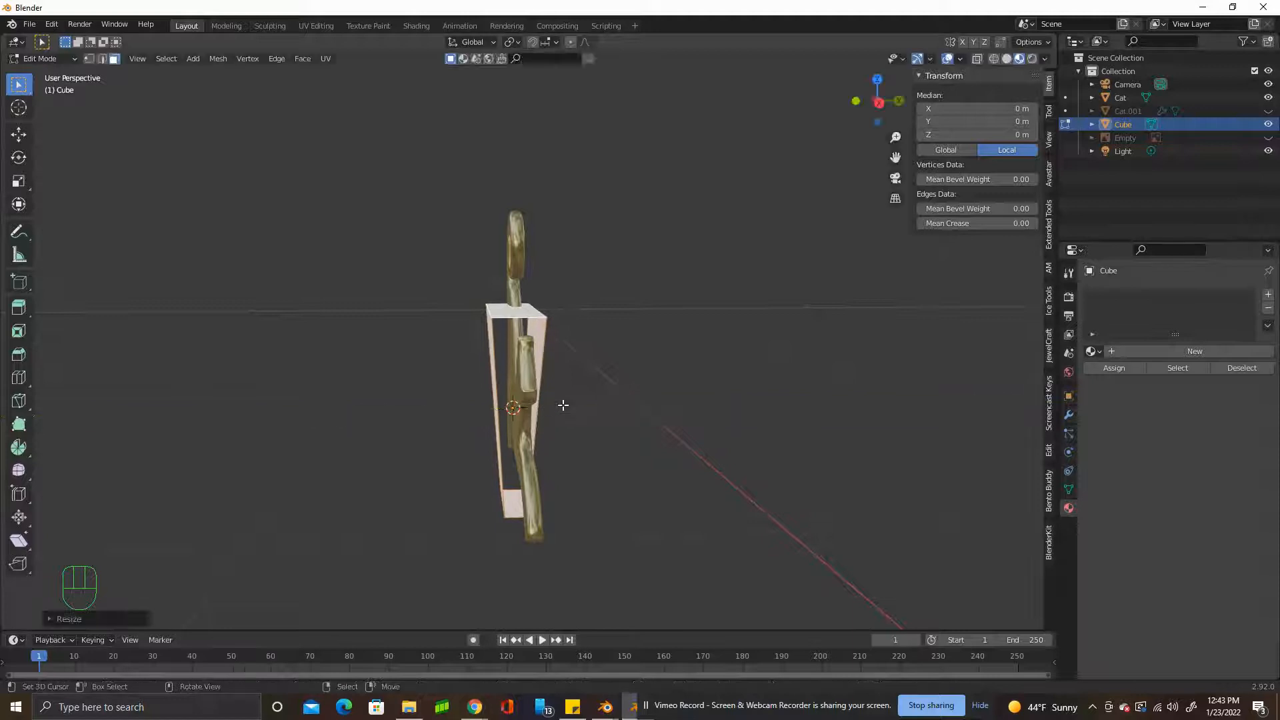
Scale the whole bail shape uniformly to about 0.27 and move it onto the top of the cat's tail curl.
key("KP_1")
key("a")
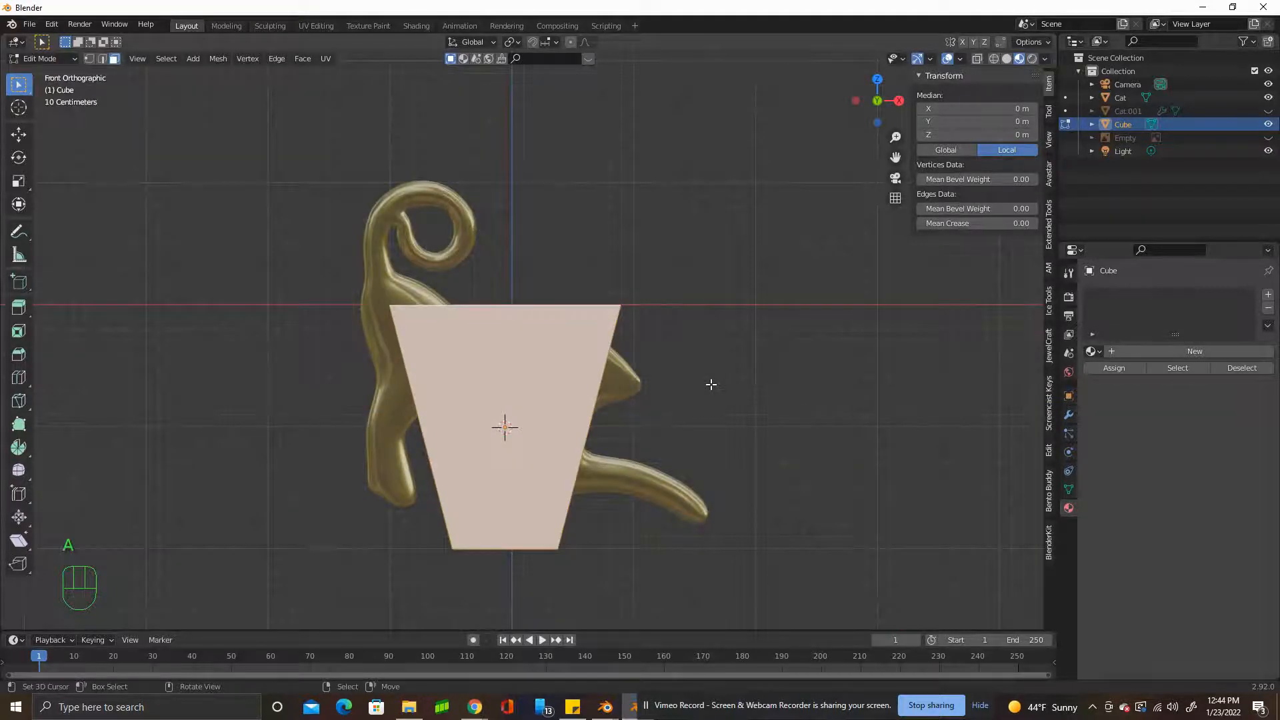
key("s")
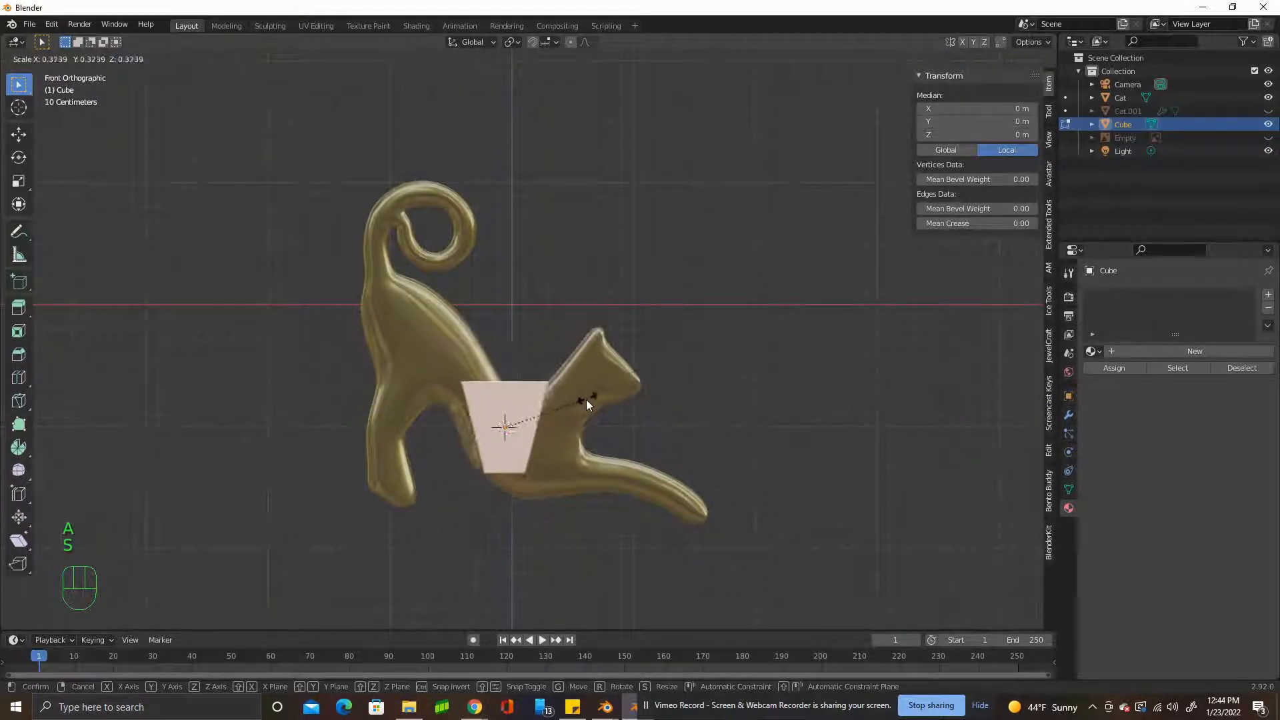
left_click(566, 410)
key("g")
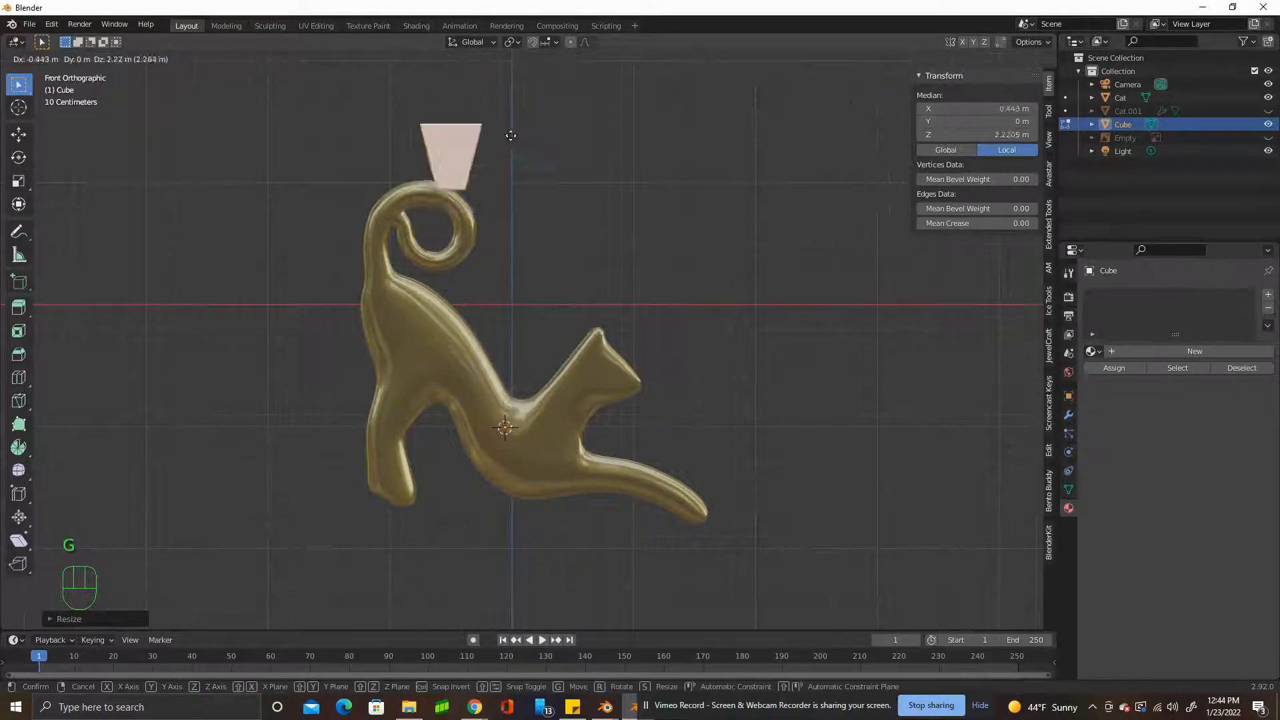
left_click(486, 171)
mouse_move(486, 171)
middle_mouse_down()
mouse_move(429, 206)
mouse_move(507, 180)
middle_mouse_up()
In the right side view, centre the bail on the tail's thickness and scale it along Y to about 1.67.
middle_click_drag(603, 149, 534, 298, "shift")
key("g")
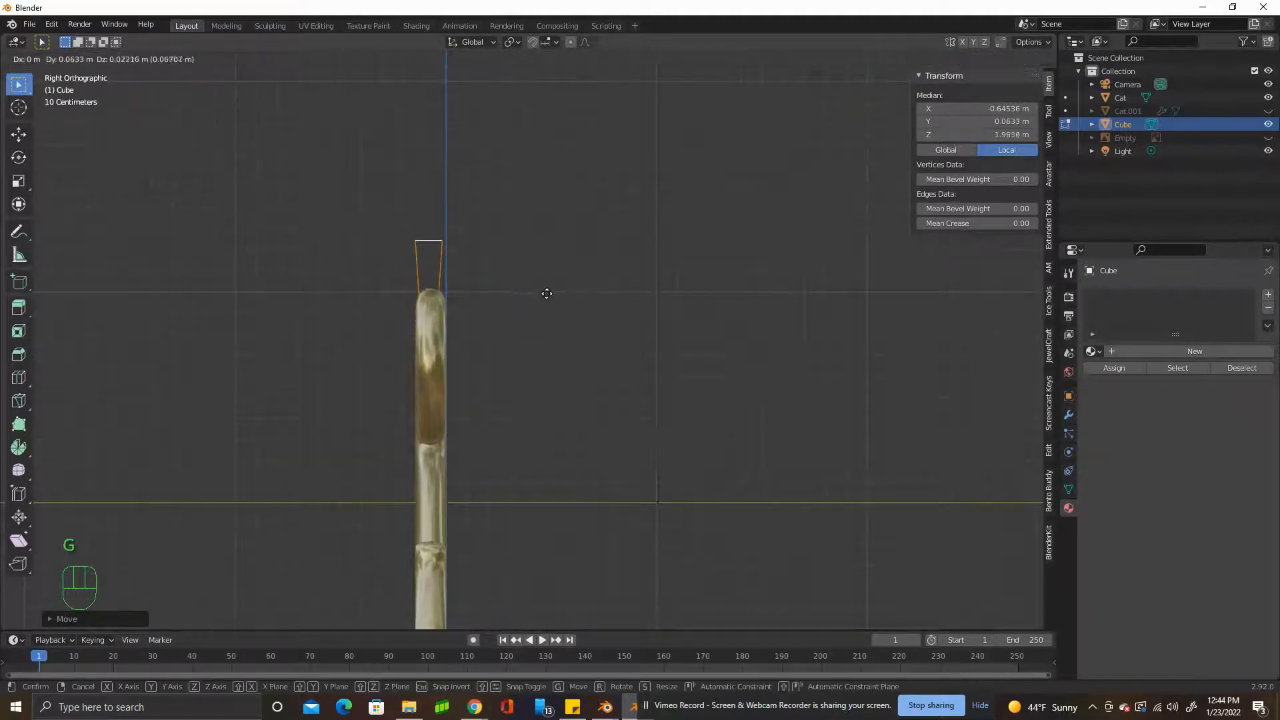
key("s")
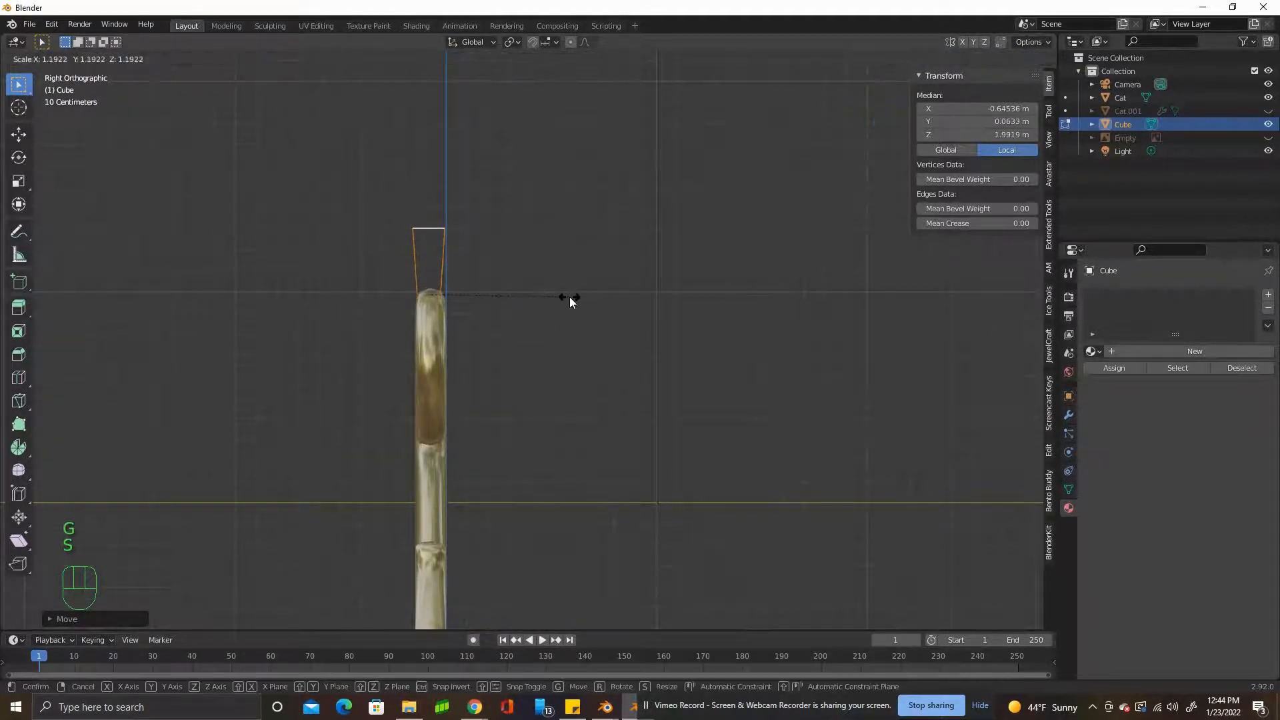
key("y")
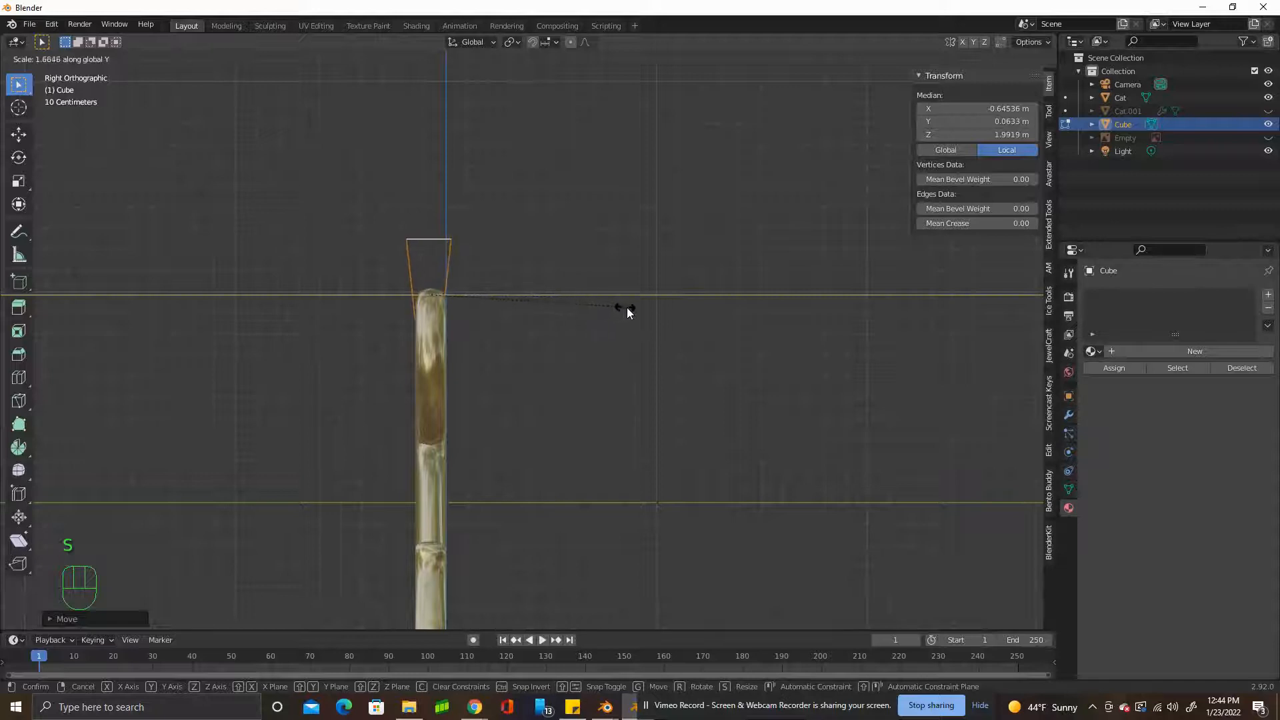
left_click(633, 309)
Add a loop cut along the middle of the bail's top face and raise it about 0.1 m along Z into a peak.
middle_click_drag(631, 309, 638, 385)
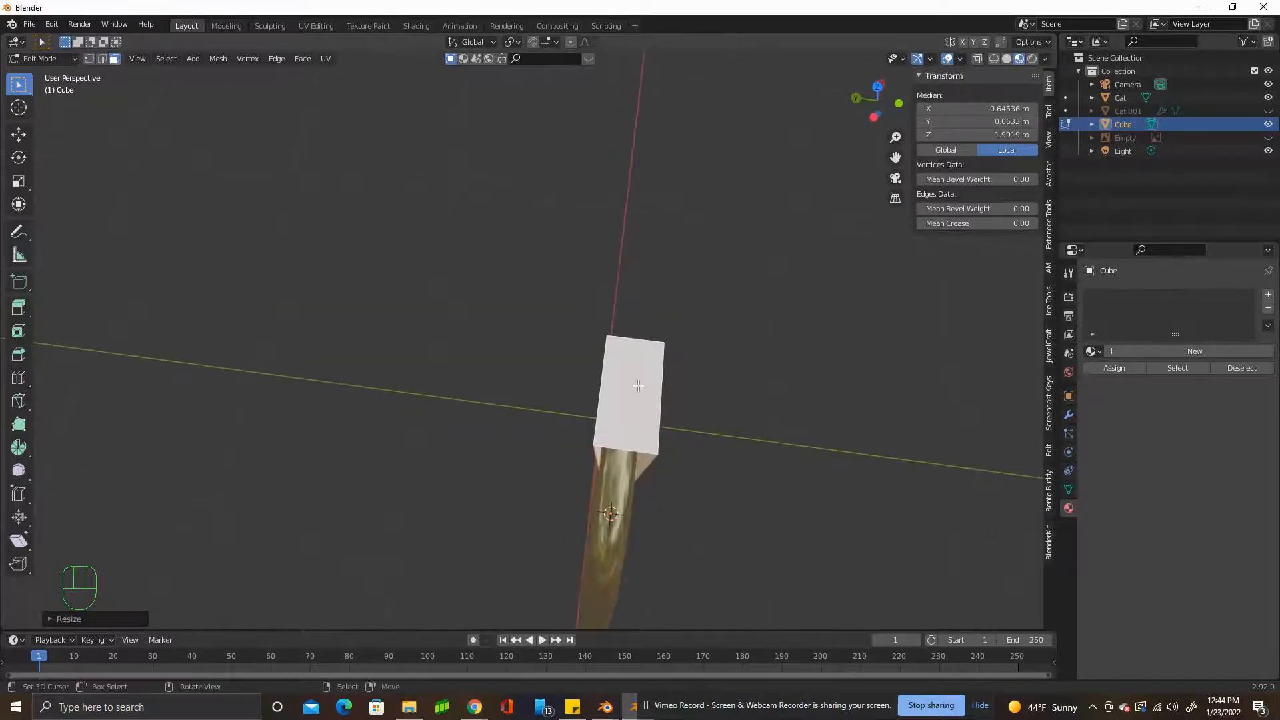
key("ctrl+r")
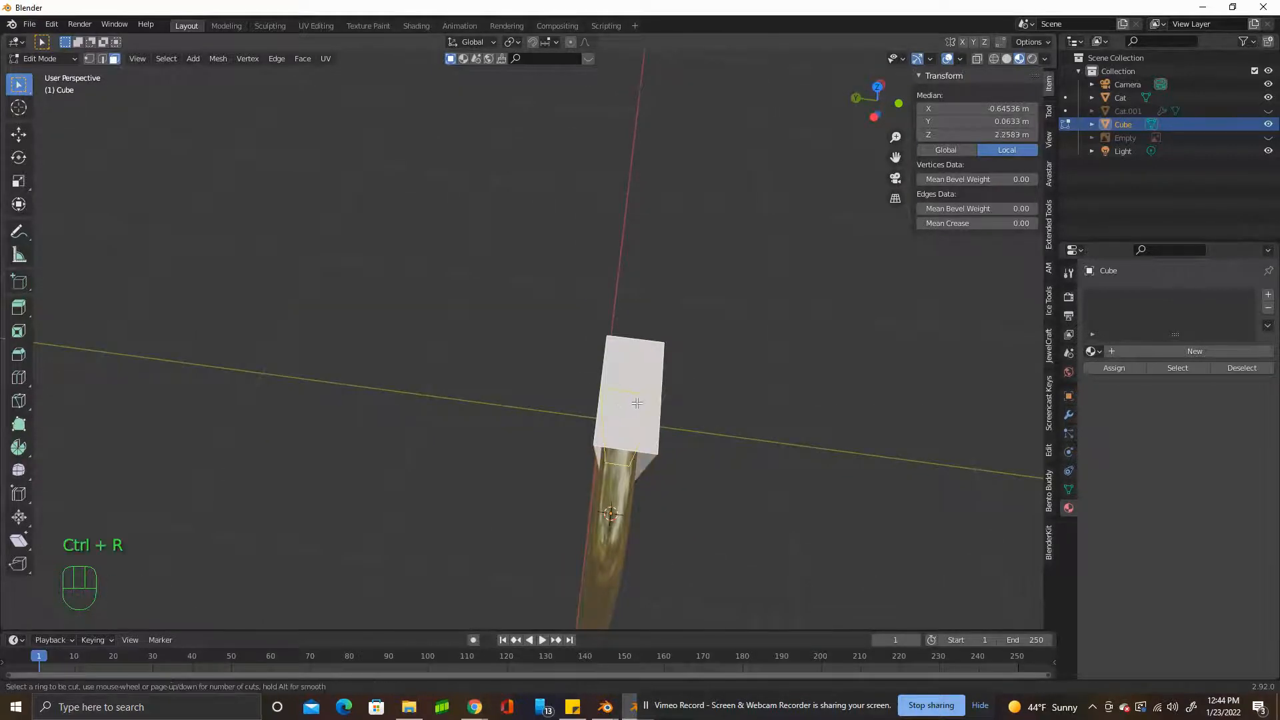
left_click(634, 437)
middle_click_drag(634, 438, 418, 336)
key("g")
key("z")
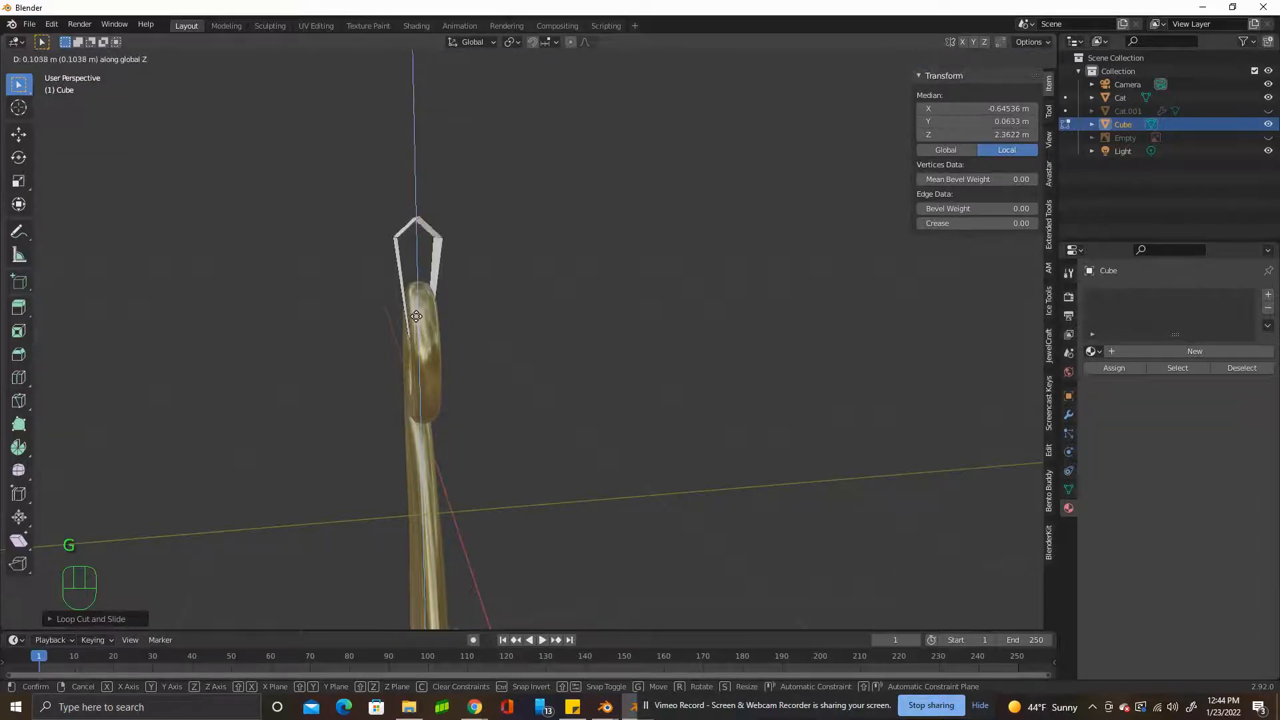
left_click(417, 316)
In the front view, add a centred vertical loop cut around the bail.
key("KP_1")
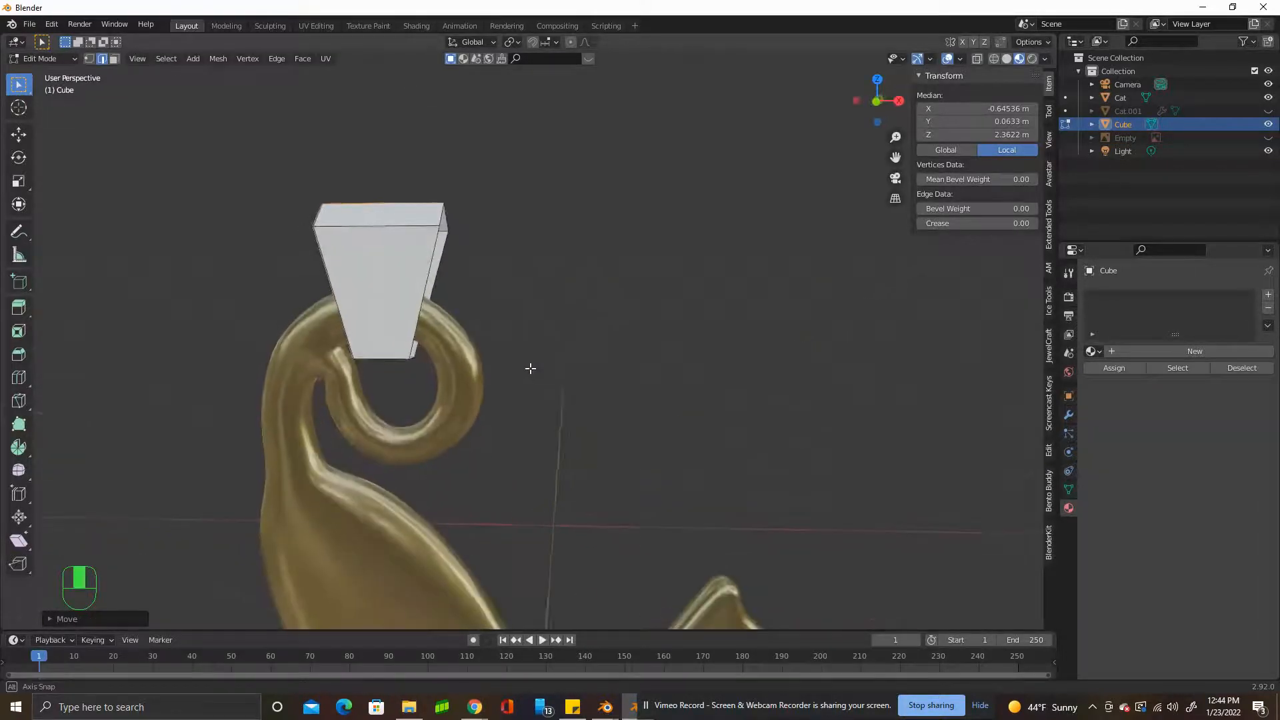
scroll(726, 276, "down", 1)
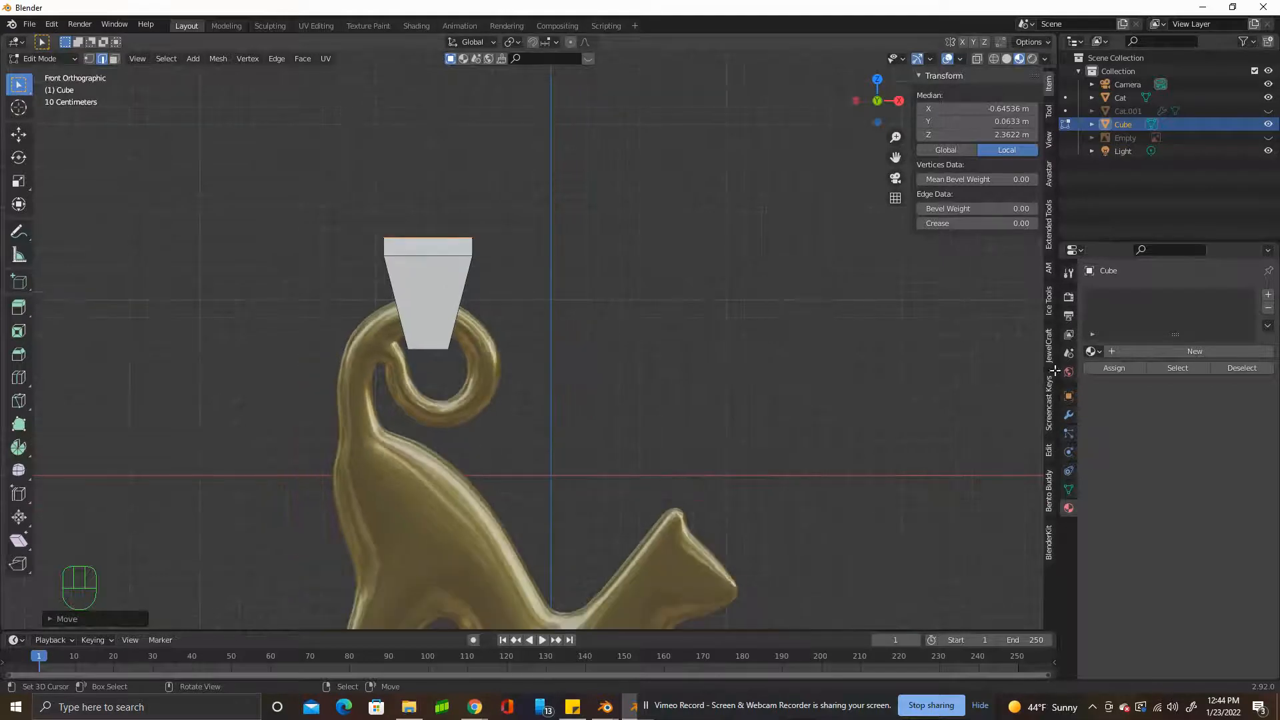
key("Tab")
key("Tab")
right_click(444, 313)
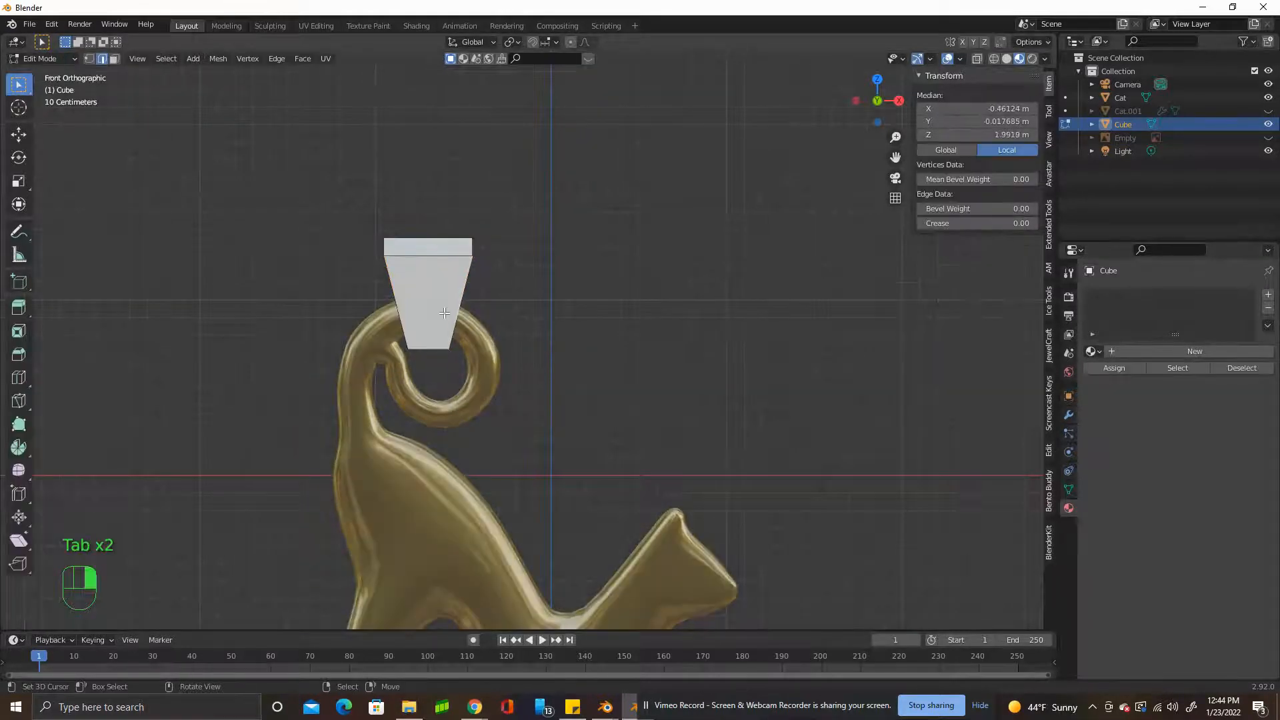
key("ctrl+r")
left_click(426, 342)
right_click(427, 342)
Add a Subdivision Surface modifier to the bail and shade the object smooth.
left_click(1069, 413)
left_click(1138, 295)
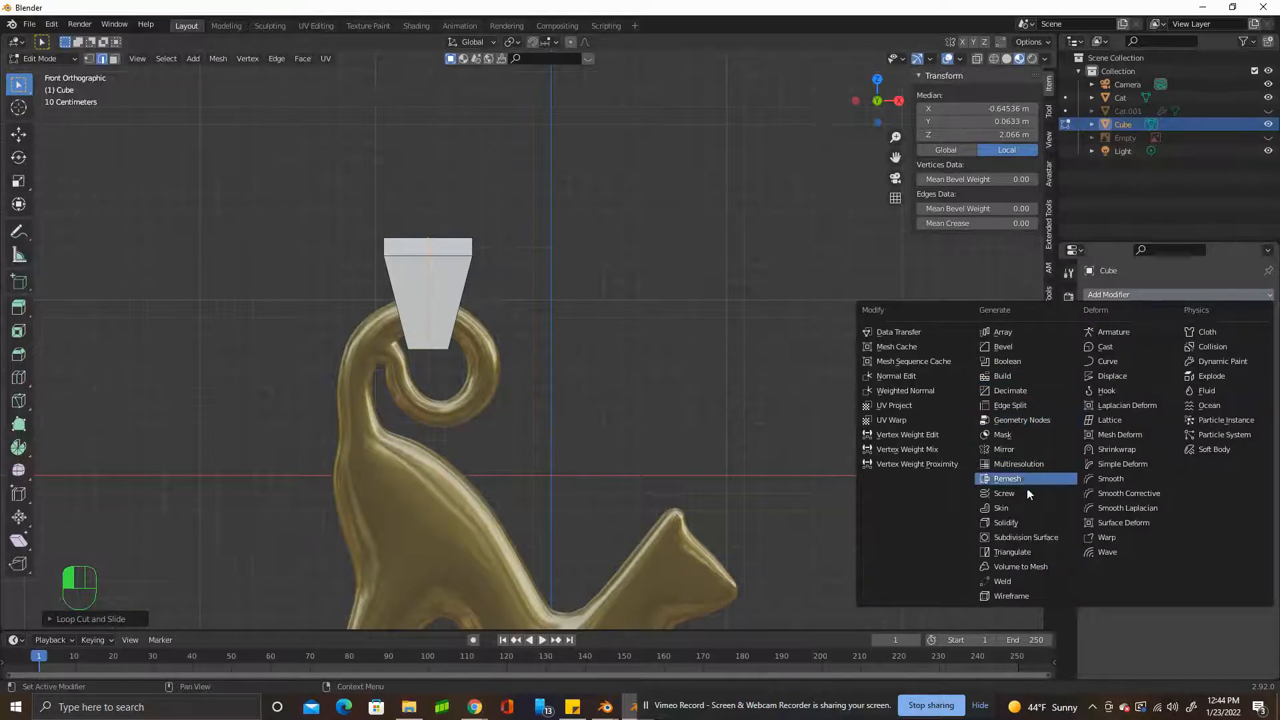
left_click(1029, 537)
middle_click_drag(524, 217, 372, 224)
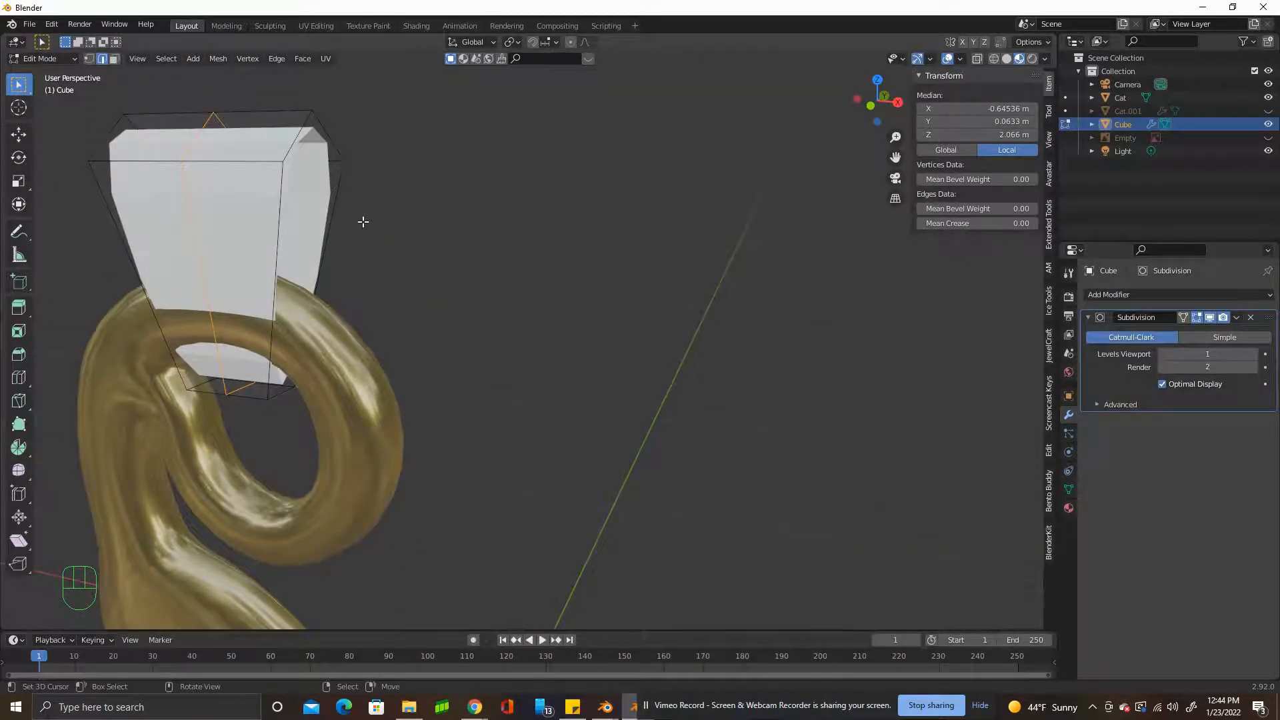
key("Tab")
key("w")
left_click(279, 212)
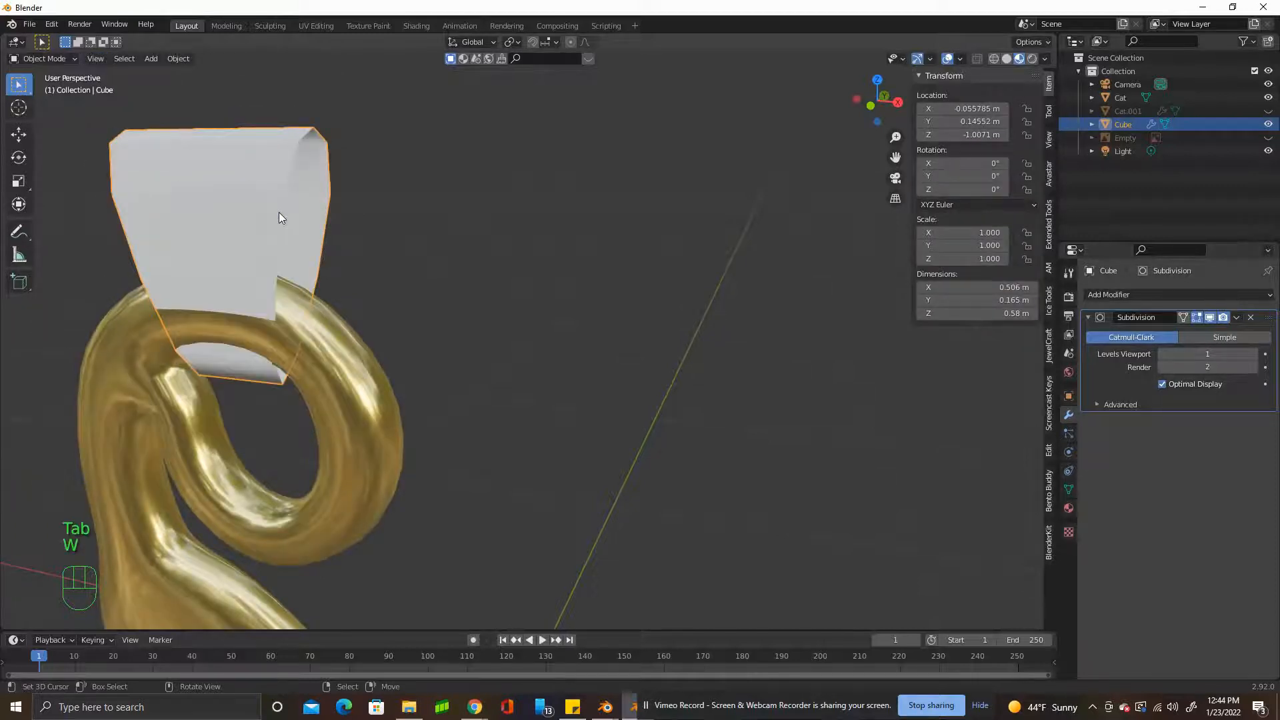
Return to editing the bail's mesh and give it the existing gold material, Material.001.
key("Tab")
middle_click_drag(279, 213, 365, 208, "alt")
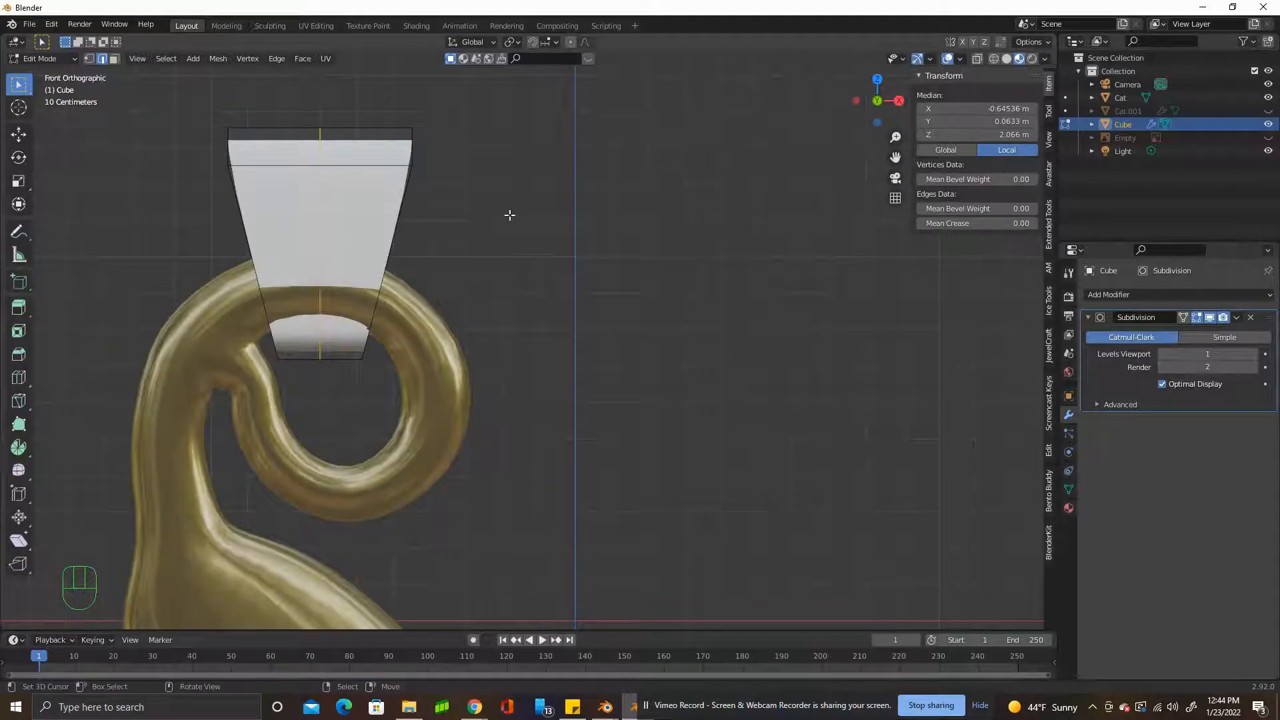
middle_click_drag(537, 306, 413, 302)
left_click(1069, 508)
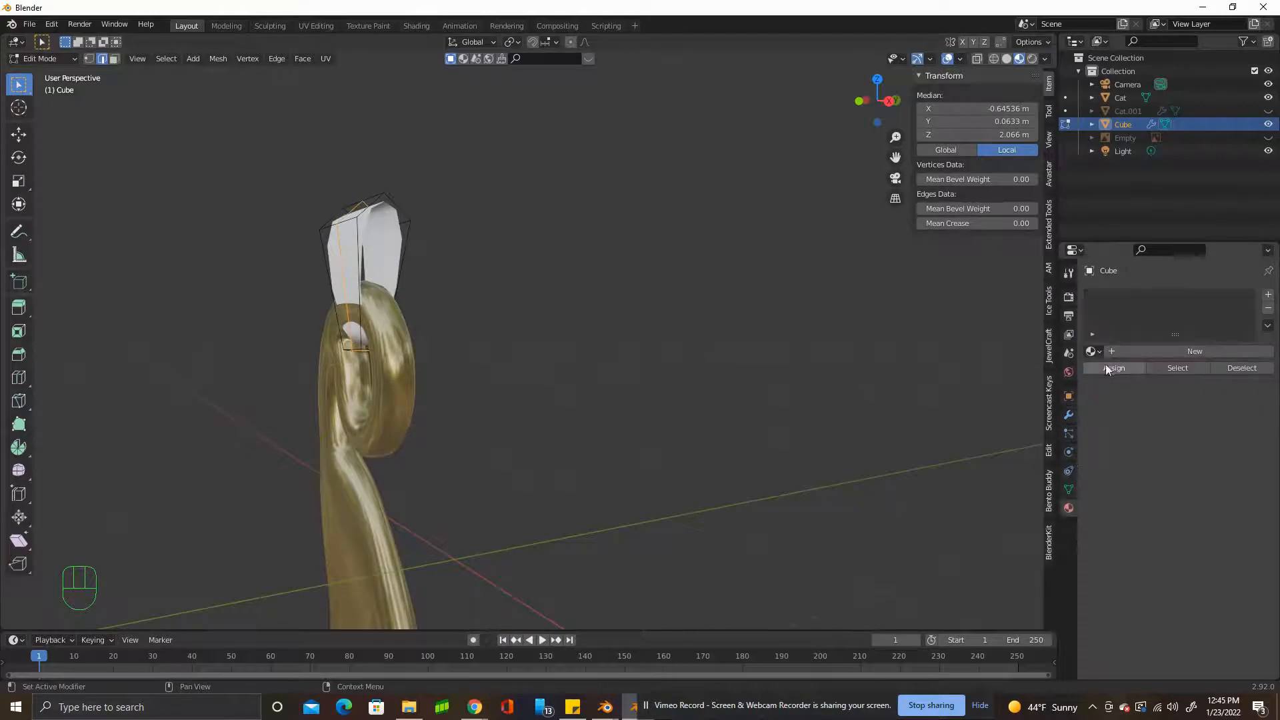
left_click(1092, 352)
left_click(1127, 384)
Show the reference image in front view and scale the whole bail along Z to about 1.14.
middle_click_drag(760, 334, 532, 280)
left_click(1268, 138)
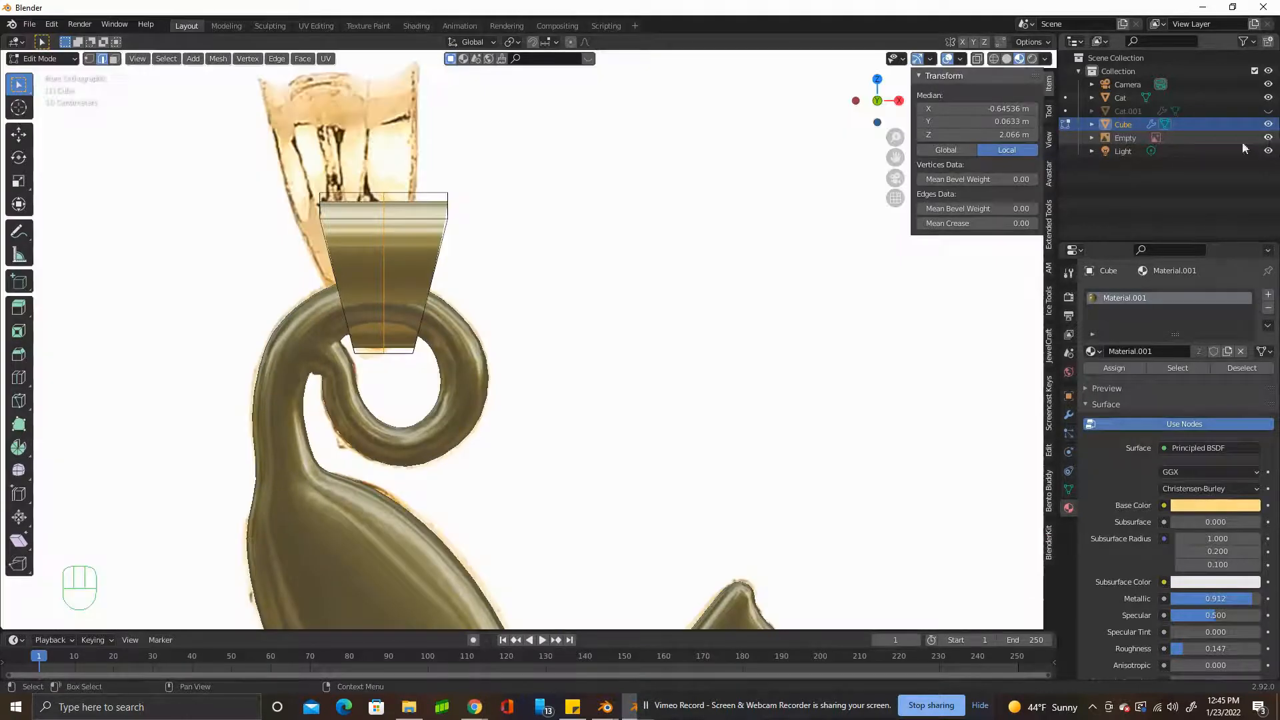
scroll(457, 241, "down", 1)
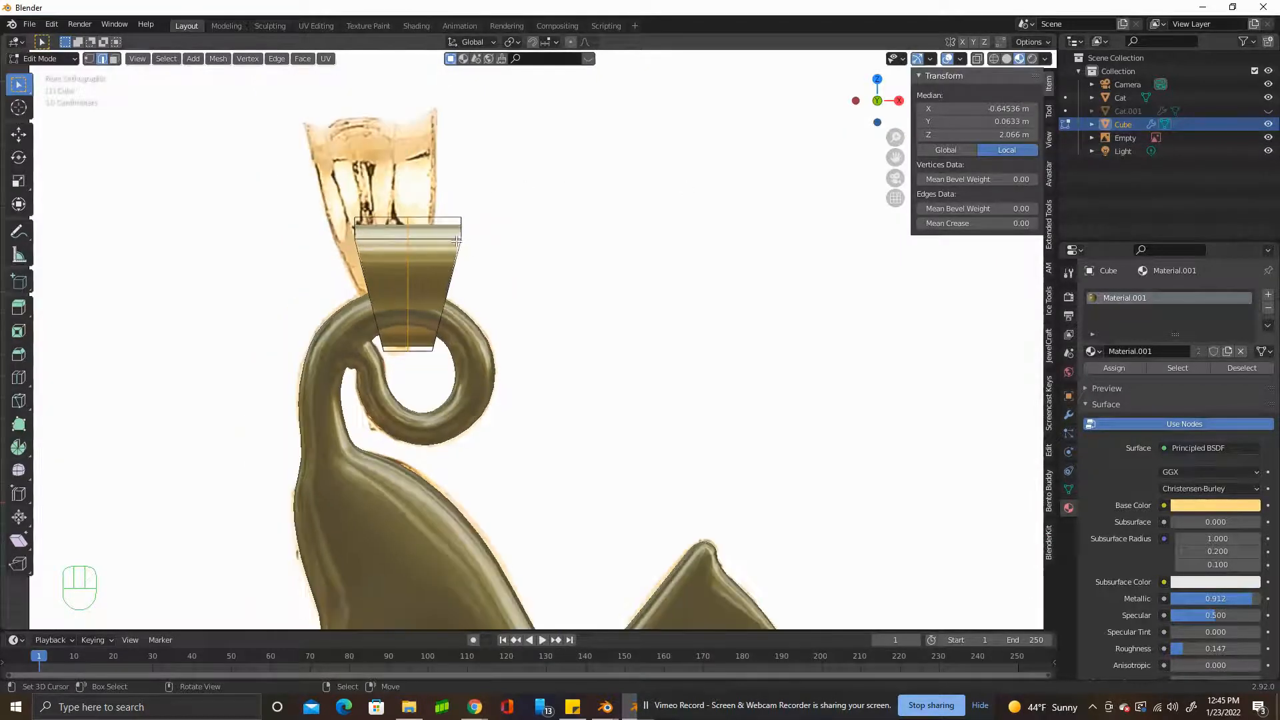
key("a")
key("s")
key("z")
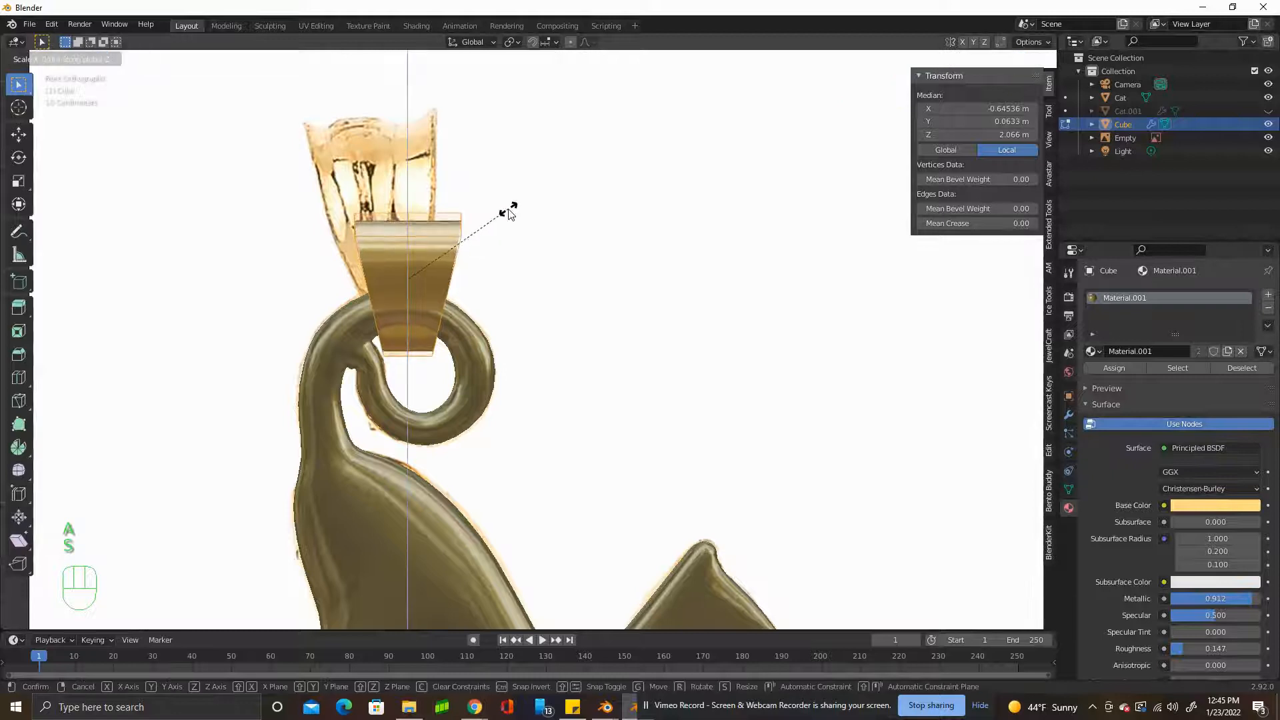
left_click(510, 201)
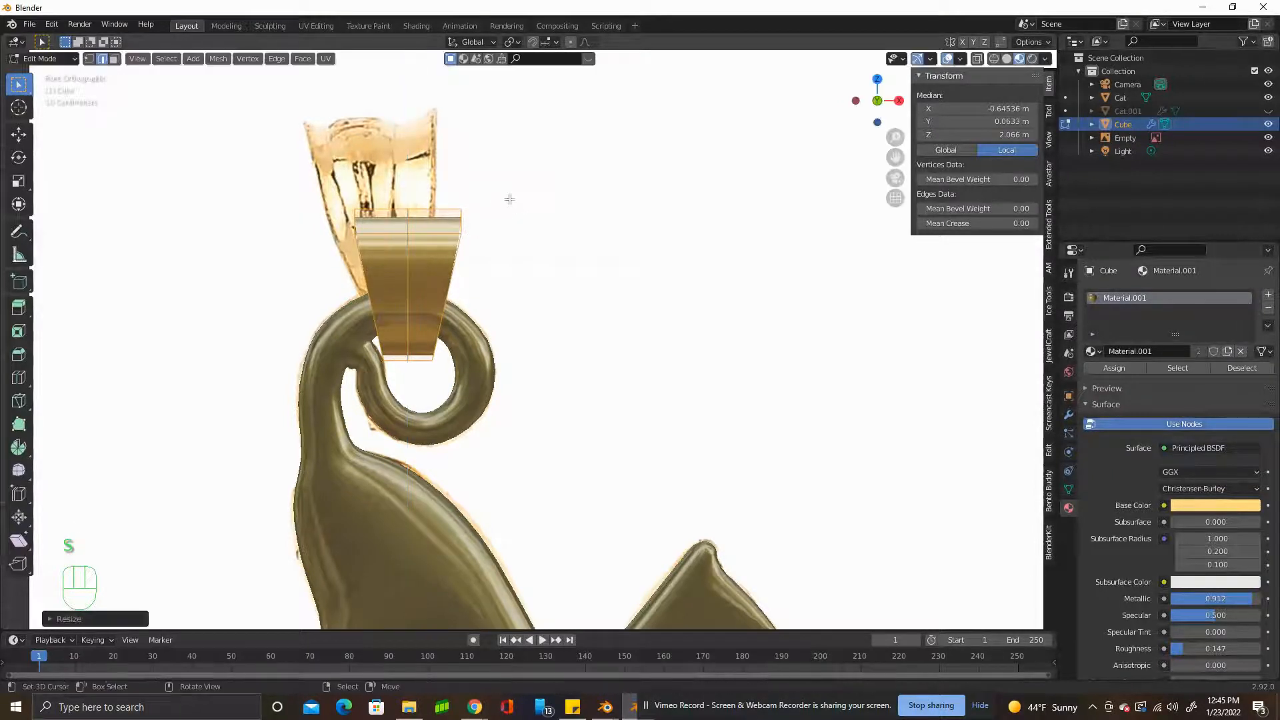
Raise the bail about 0.05 m along Z and scale it along Y to about 1.17.
key("g")
key("z")
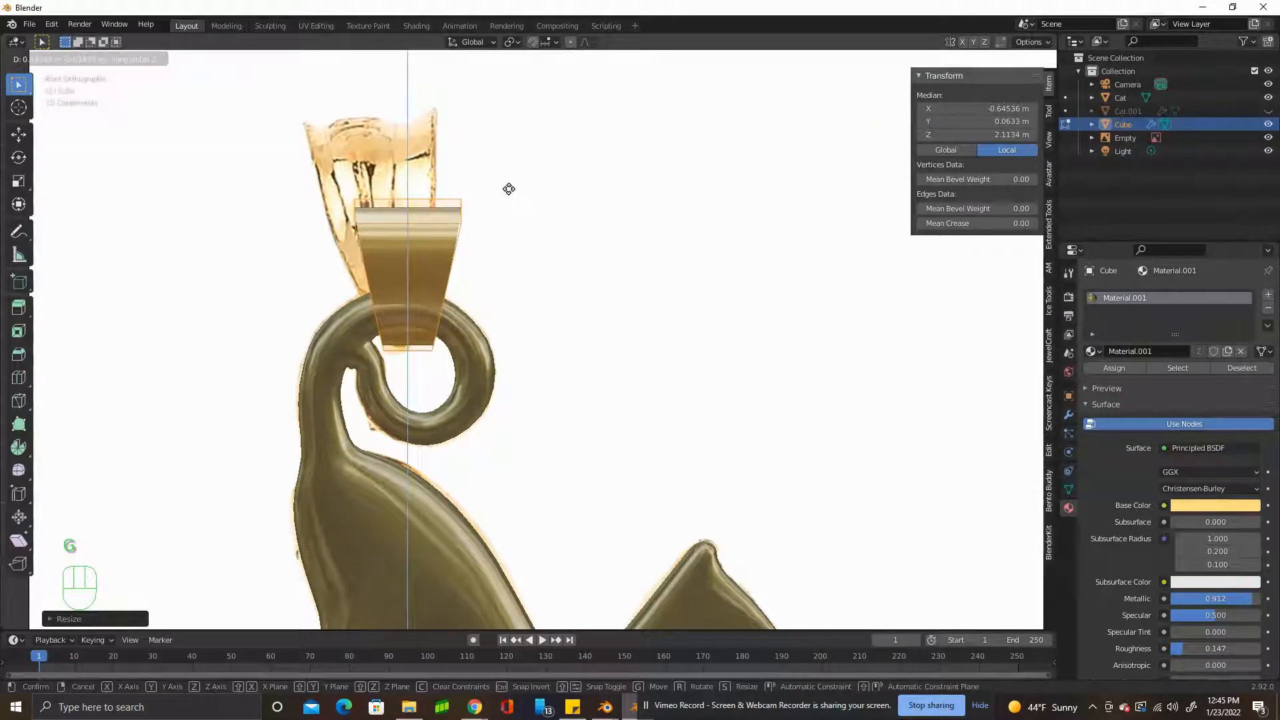
left_click(508, 189)
middle_click_drag(508, 189, 434, 220)
key("s")
key("y")
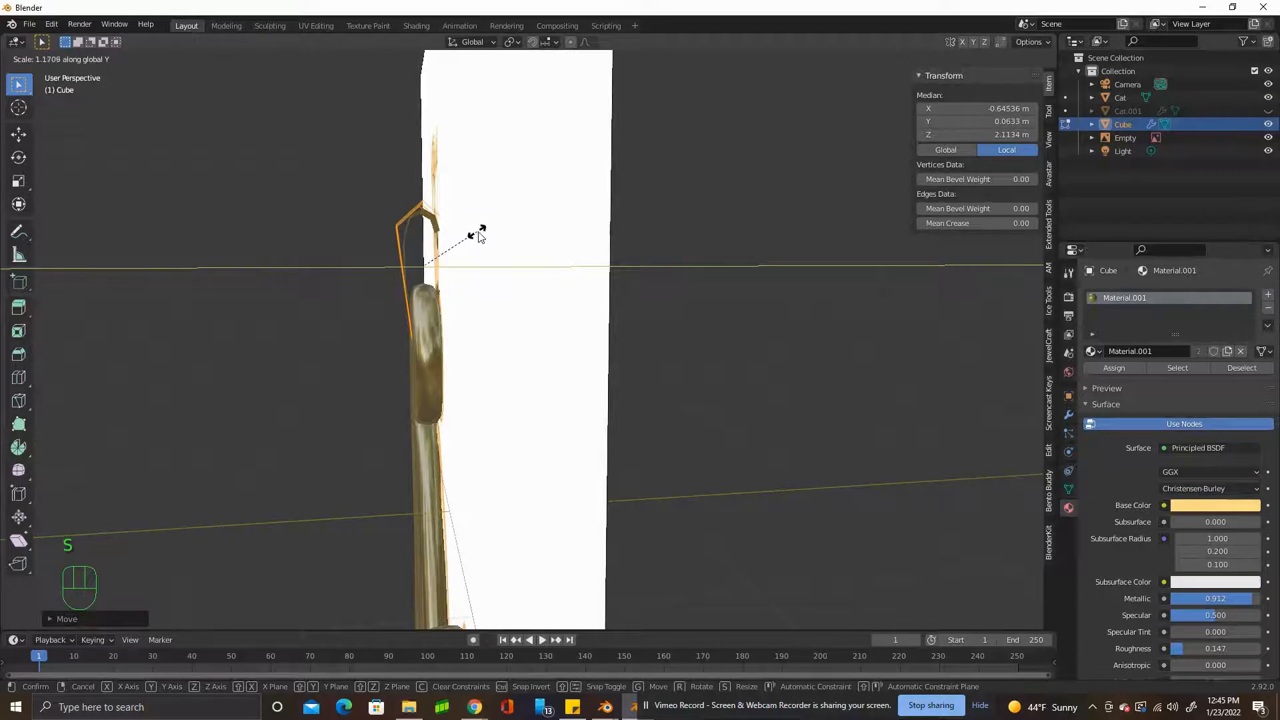
left_click(480, 229)
Add one vertical loop cut on each side of the bail's centre loop, midway to the outer edges.
middle_click_drag(480, 228, 559, 240)
key("ctrl+r")
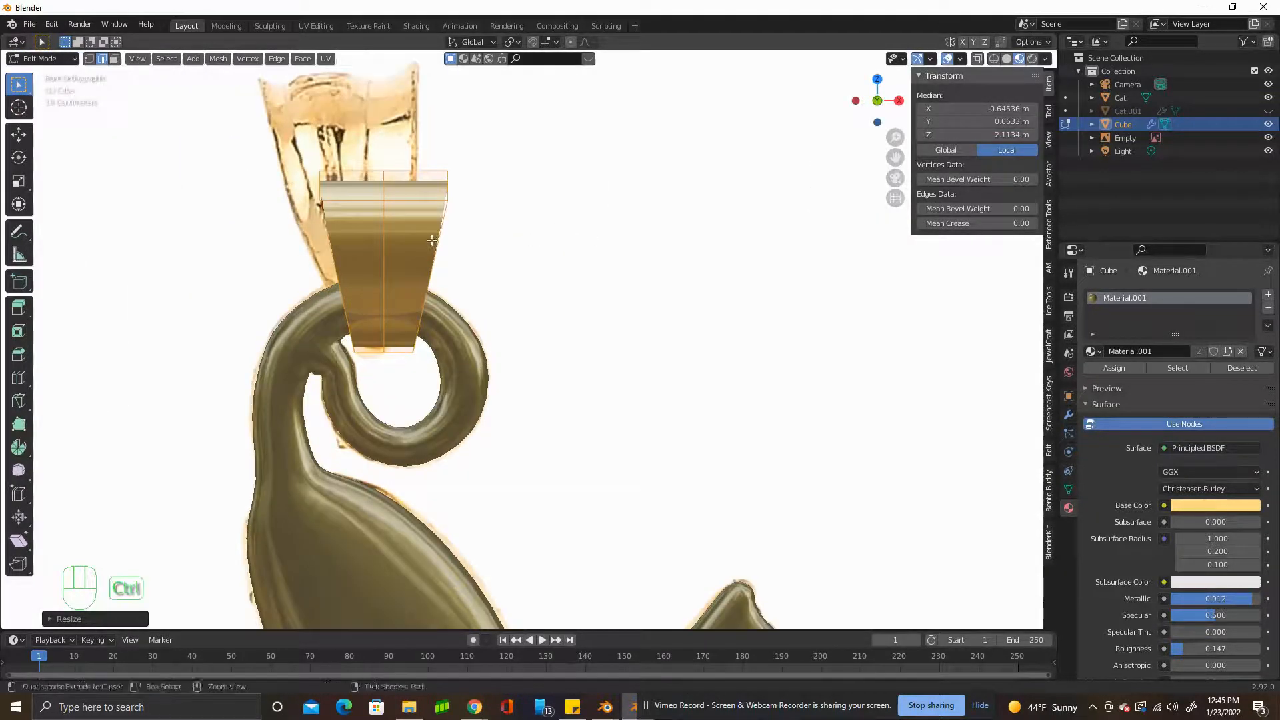
left_click(400, 351)
left_click(400, 353)
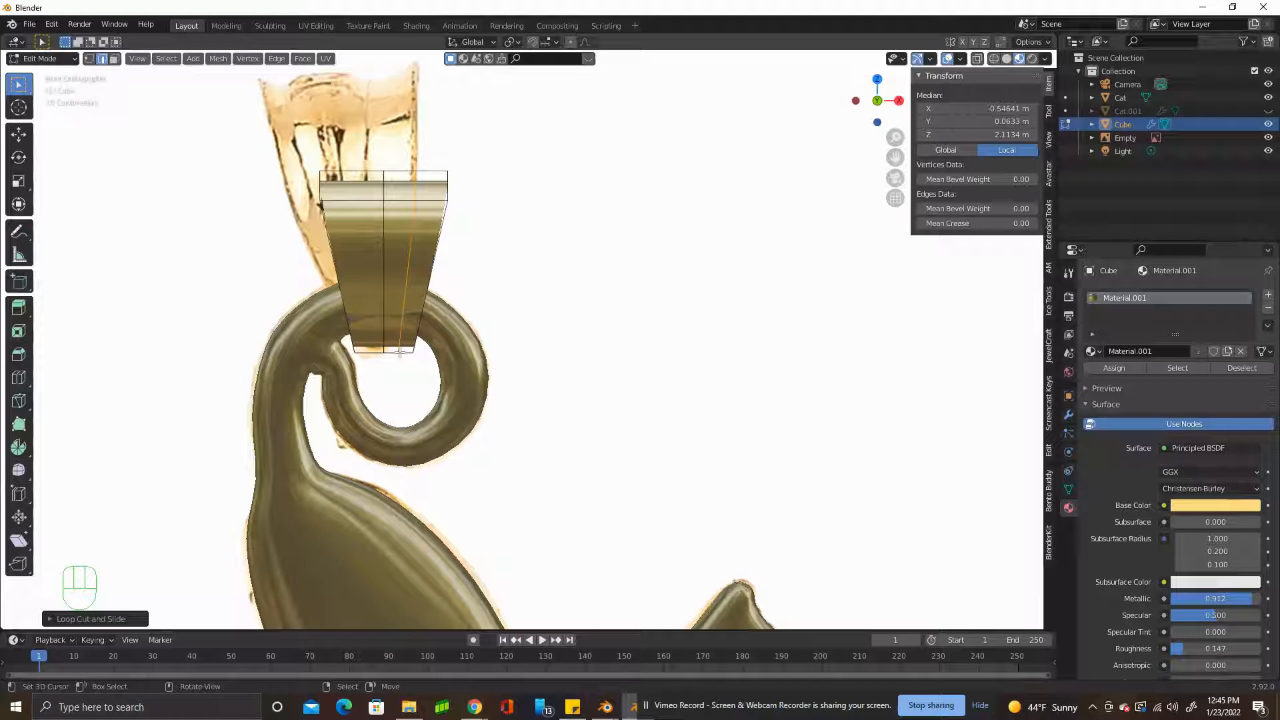
key("ctrl+r")
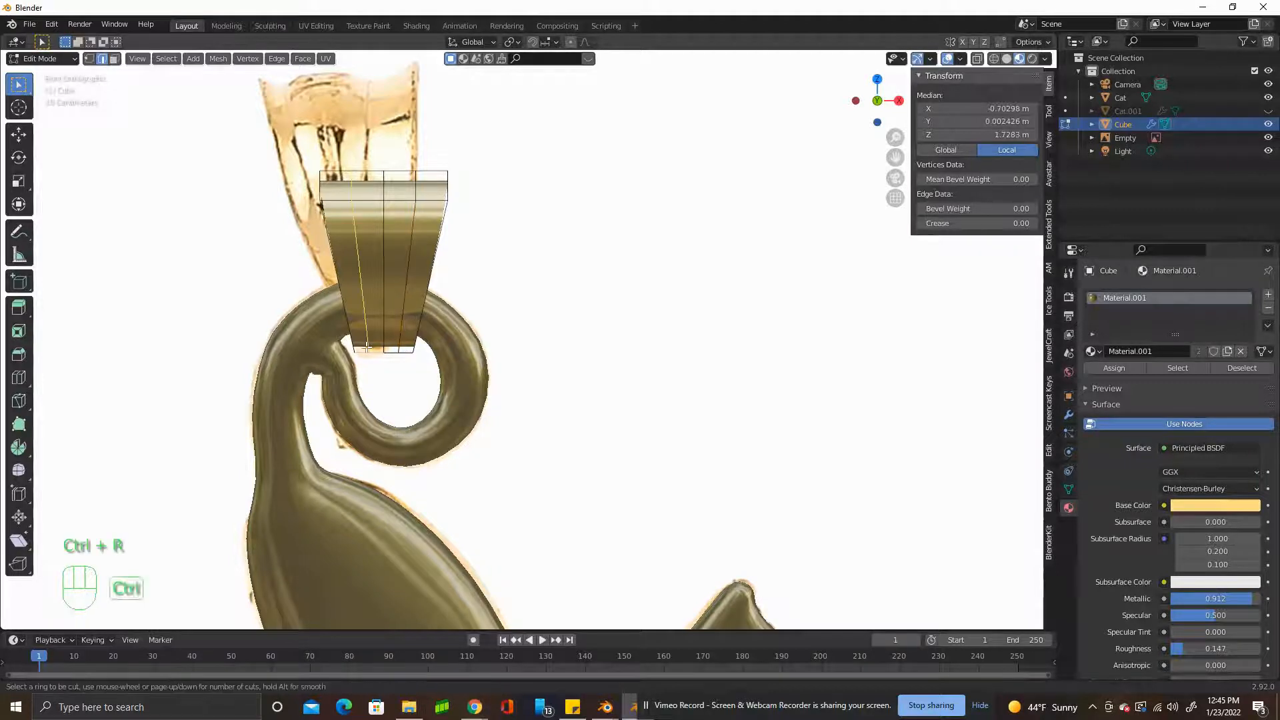
left_click(368, 349)
left_click(366, 348)
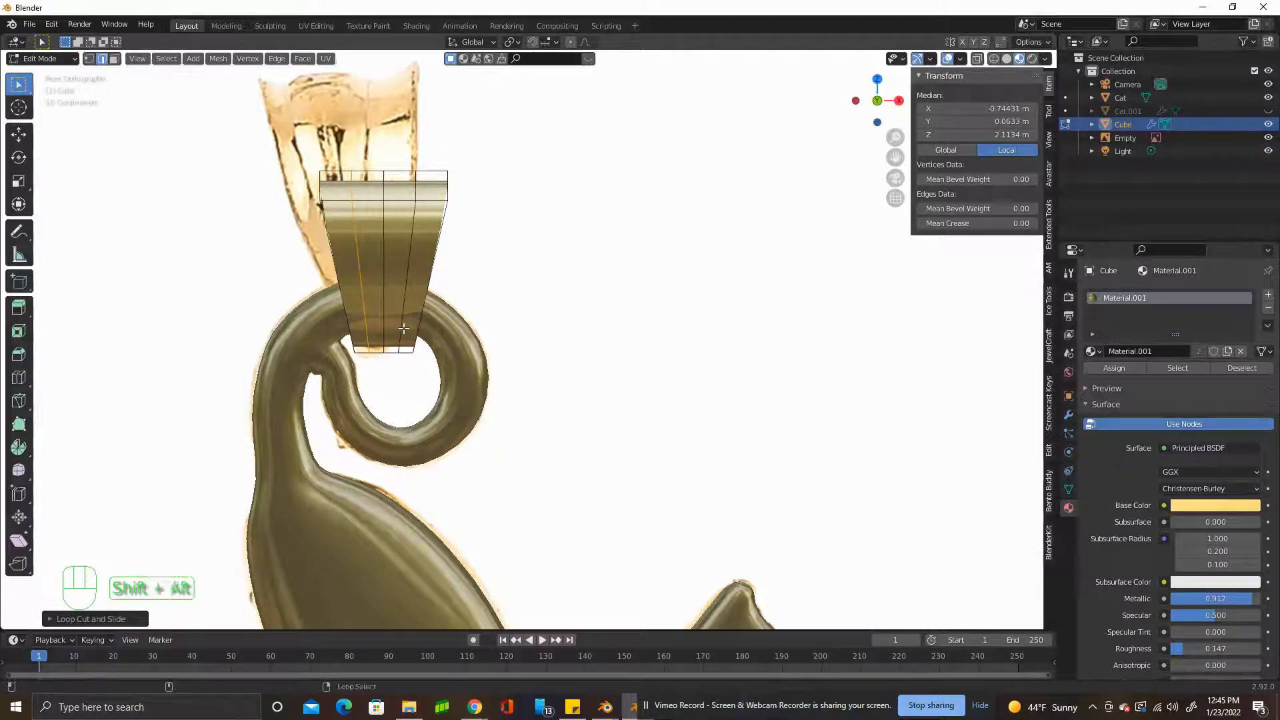
Select the two loops beside the bail's centre loop and scale them slightly inward to form grooves.
left_click(404, 329, "alt+shift")
mouse_move(404, 329)
middle_mouse_down()
mouse_move(320, 347)
mouse_move(529, 421)
mouse_move(417, 331)
middle_mouse_up()
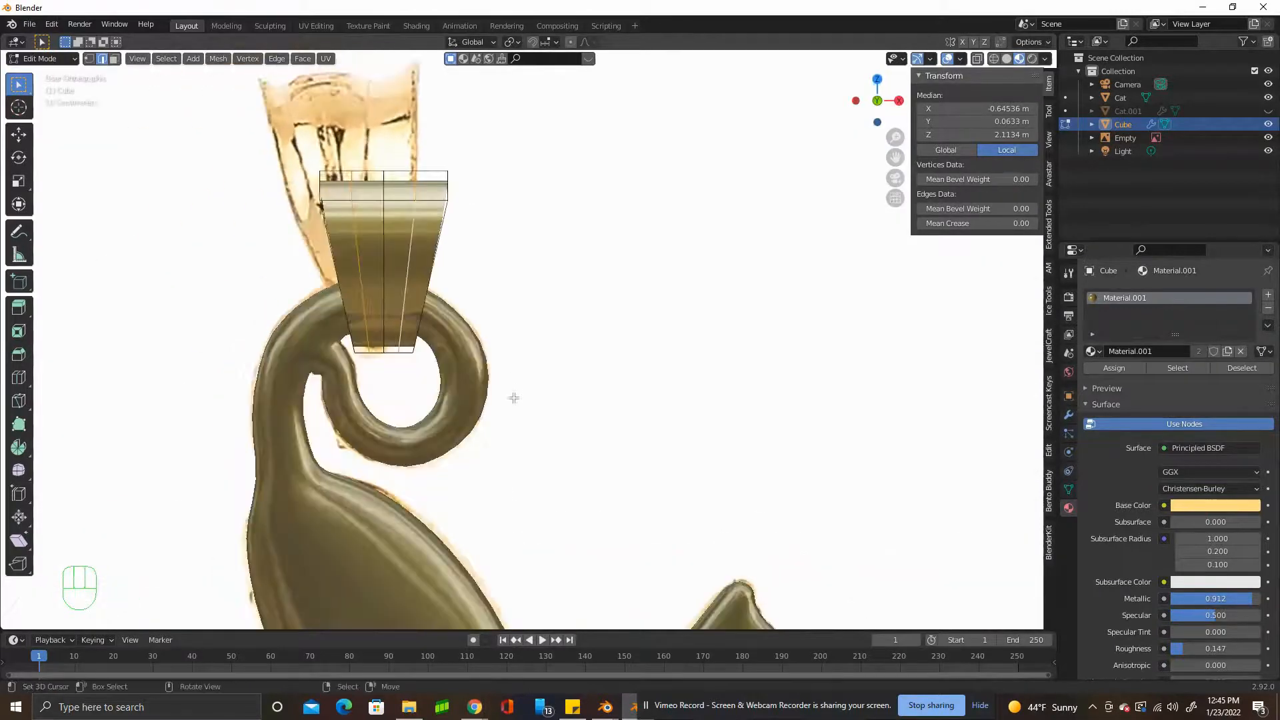
key("s")
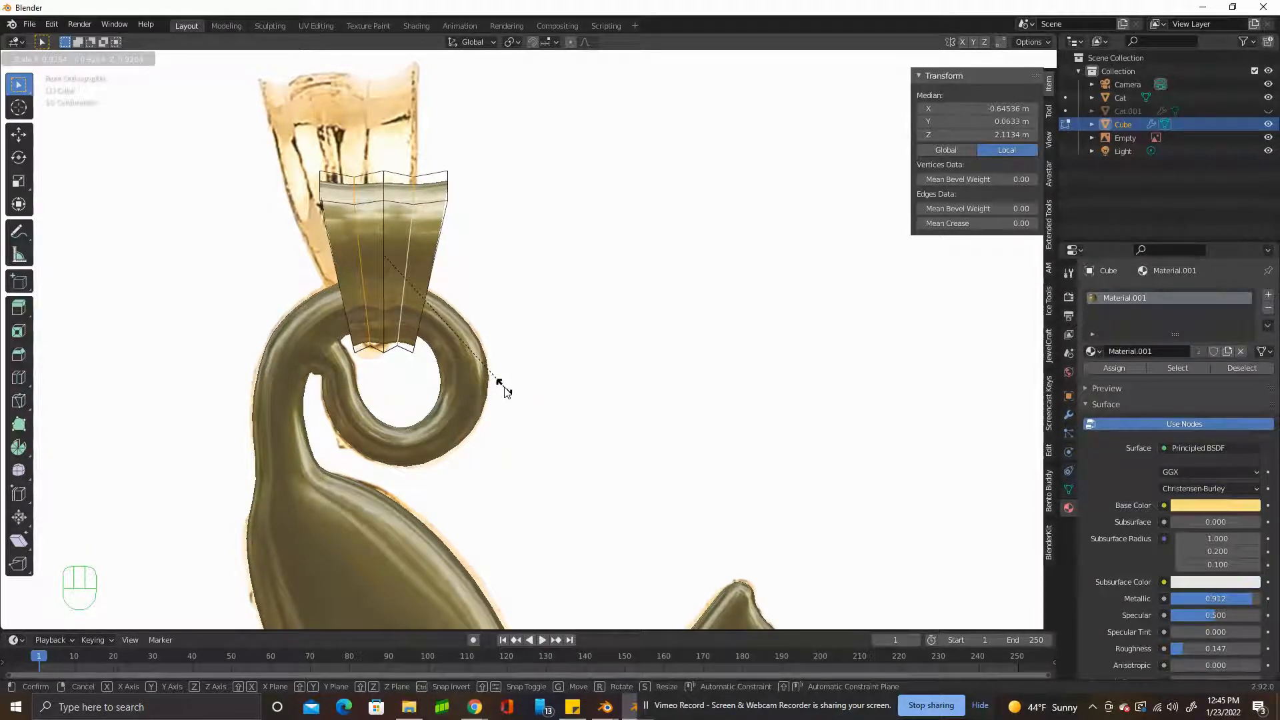
left_click(505, 392)
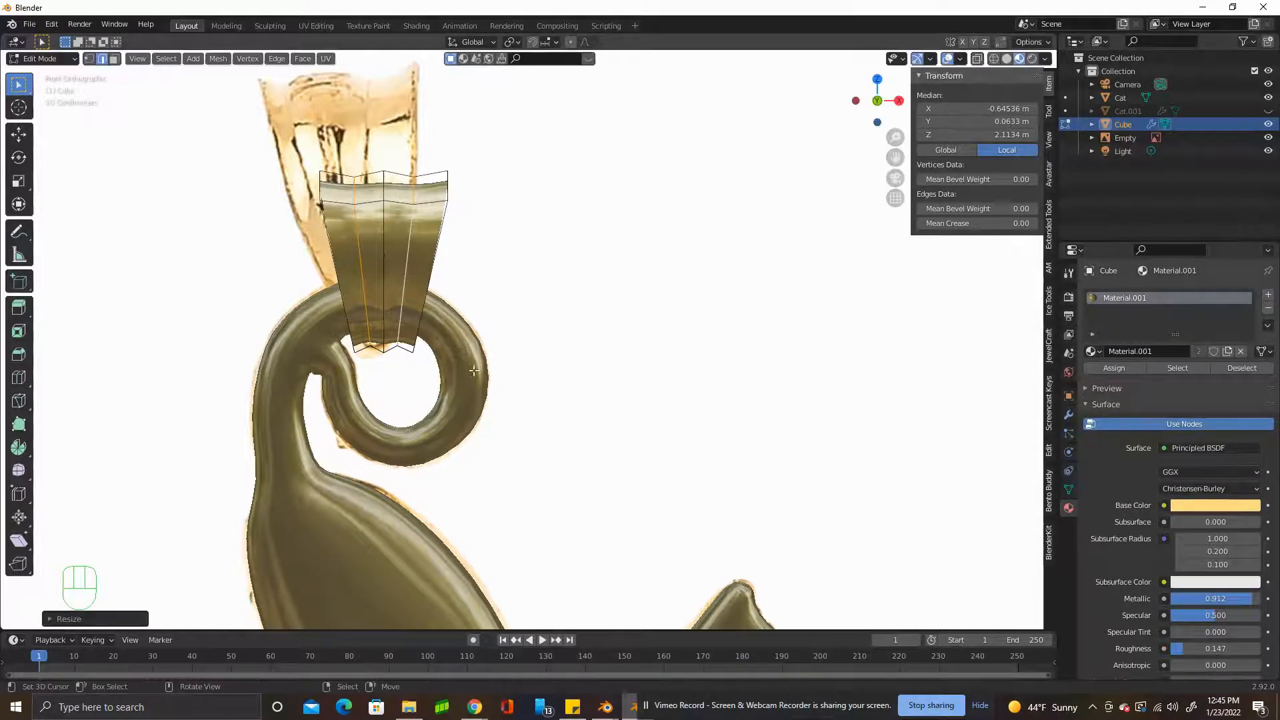
Select the bail's centre loop and scale it slightly outward to form a raised central ridge.
left_click(381, 289, "alt")
key("s")
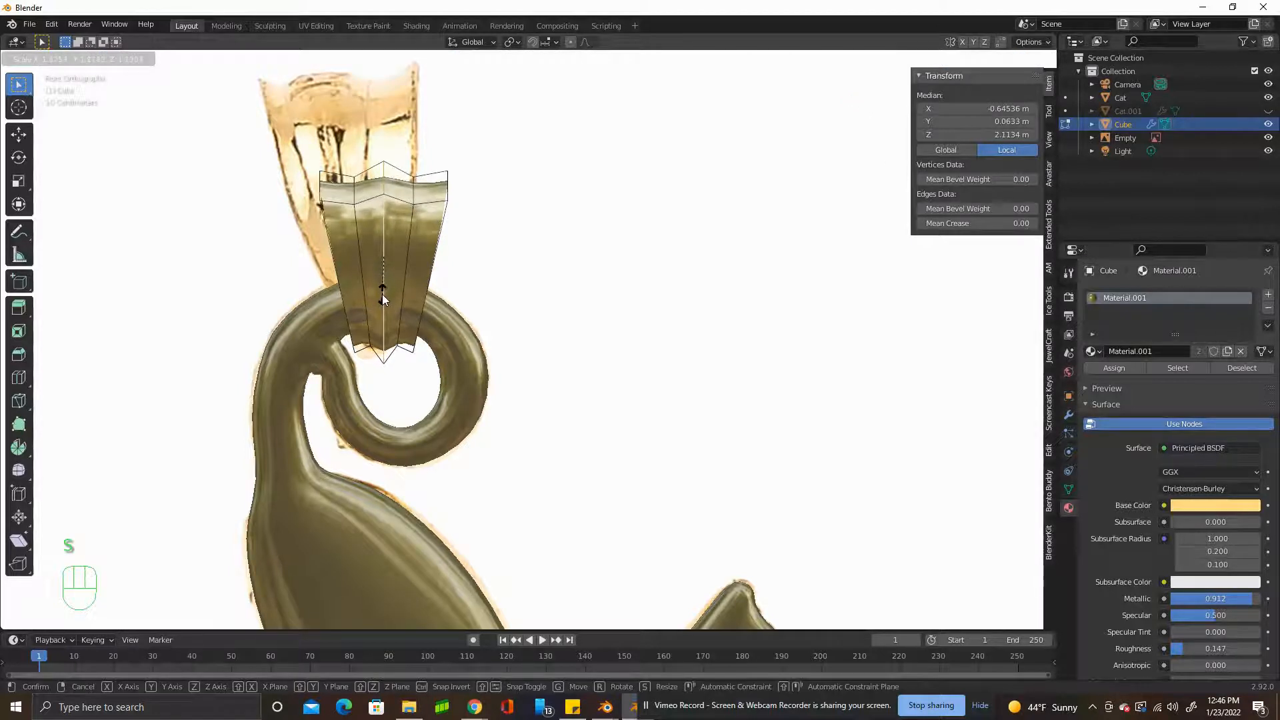
left_click(383, 294)
Set the viewport level of the bail's Subdivision modifier to 2.
middle_click_drag(458, 285, 517, 296)
left_click(1069, 414)
left_click_drag(1237, 358, 1248, 357)
middle_click_drag(666, 323, 614, 310)
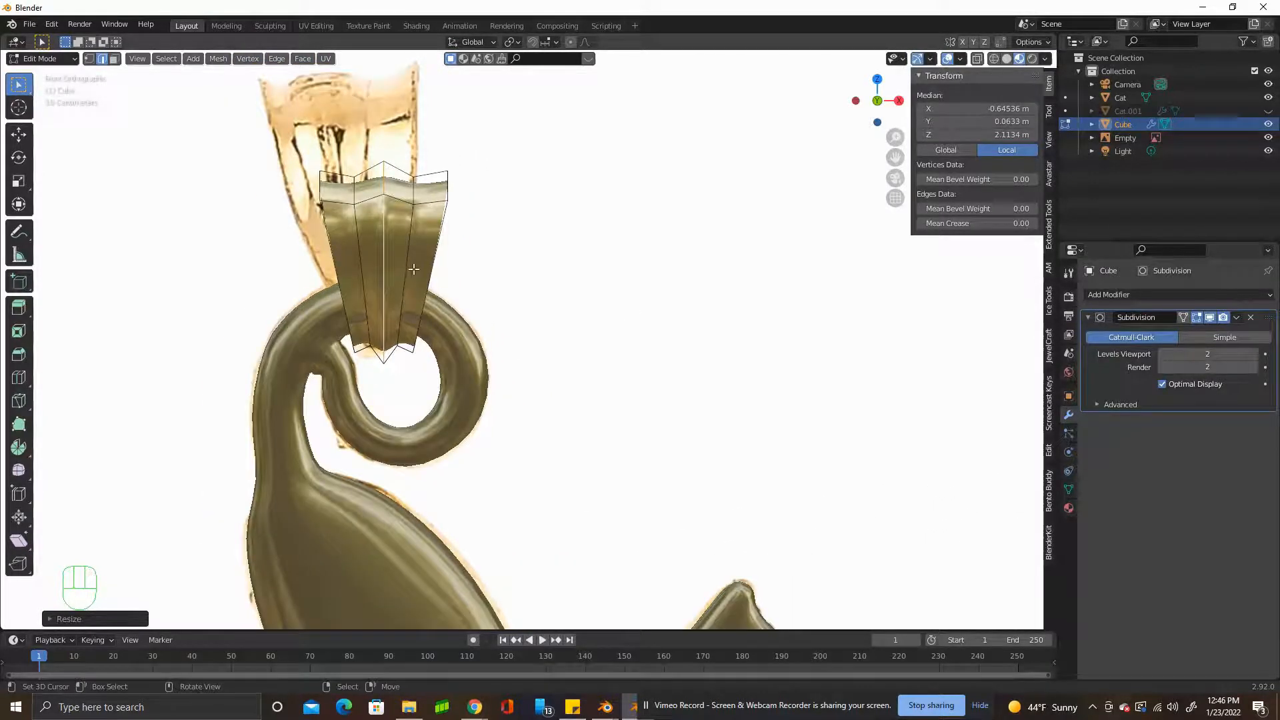
Add a Solidify modifier to the bail and set its thickness to 0.03 m.
middle_click_drag(442, 246, 635, 288)
left_click(1175, 294)
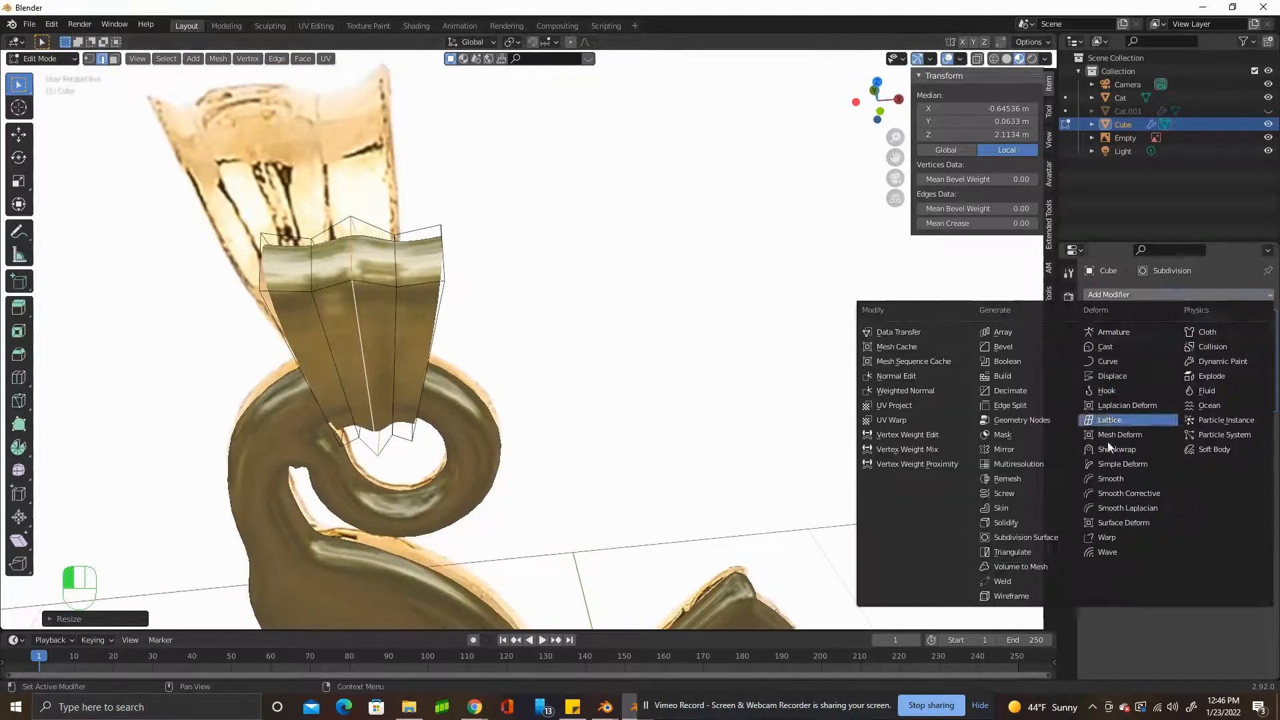
left_click(1032, 524)
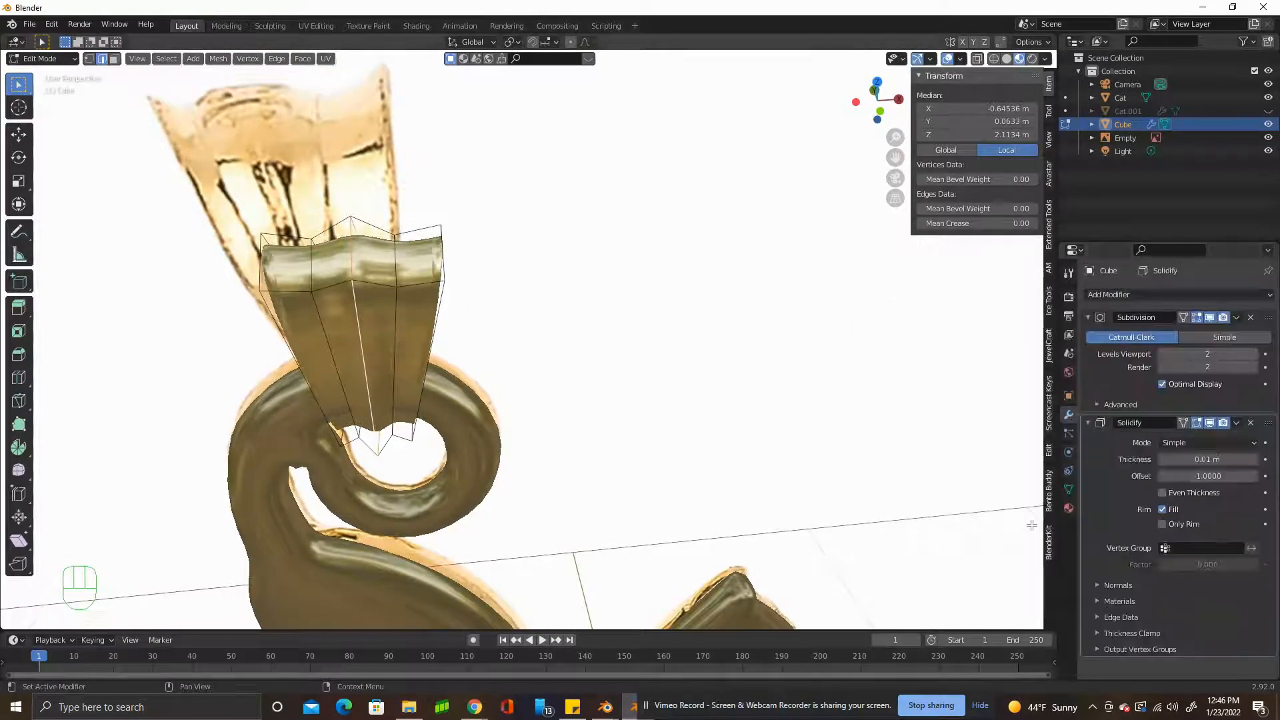
middle_click_drag(991, 306, 820, 413)
left_click(1253, 465)
left_click(980, 475)
mouse_move(1181, 461)
left_mouse_down()
mouse_move(1195, 460)
mouse_move(1179, 461)
left_mouse_up()
left_click(1175, 461)
left_click(1106, 475)
left_click_drag(1204, 458, 1198, 459)
Set the Solidify modifier's offset to 1 so the bail thickens in the opposite direction.
left_click(1217, 476)
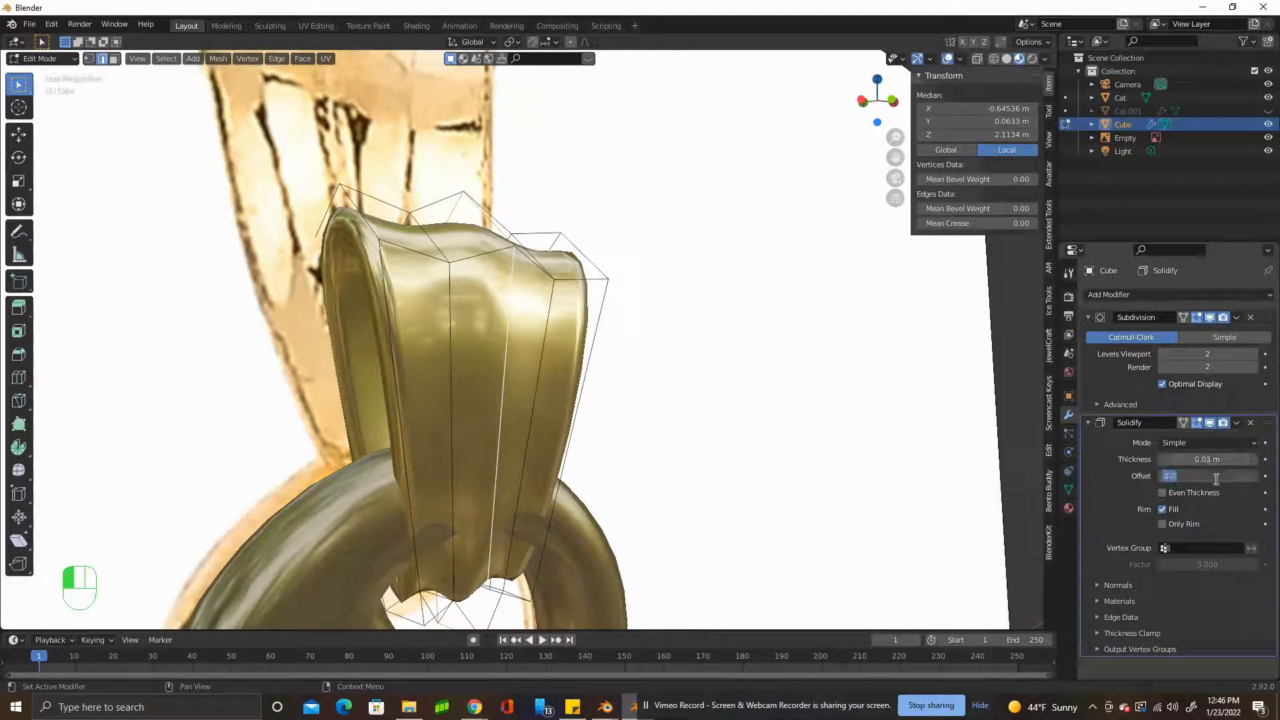
type("1")
key("Return")
middle_click_drag(965, 416, 538, 440)
scroll(538, 441, "down", 3)
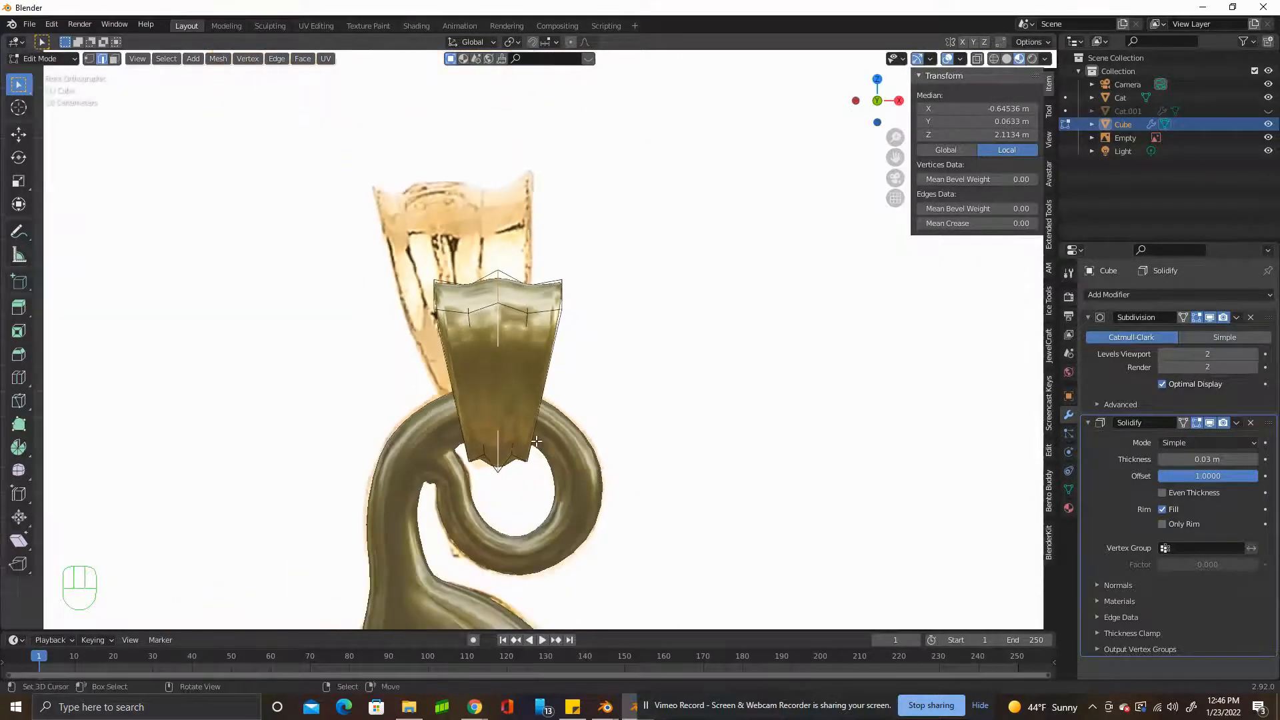
Return the bail to Object Mode and hide the reference image.
key("Tab")
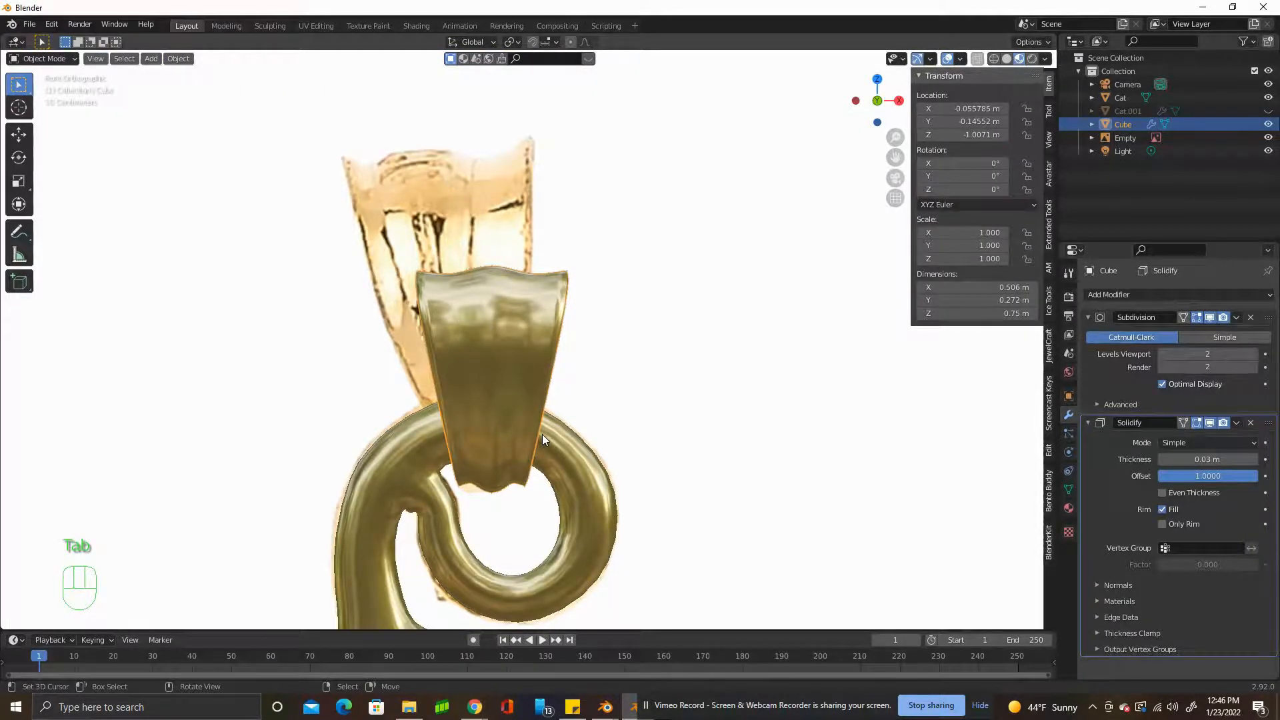
scroll(543, 434, "down", 5)
middle_click_drag(597, 443, 559, 368, "shift")
scroll(560, 368, "up", 1)
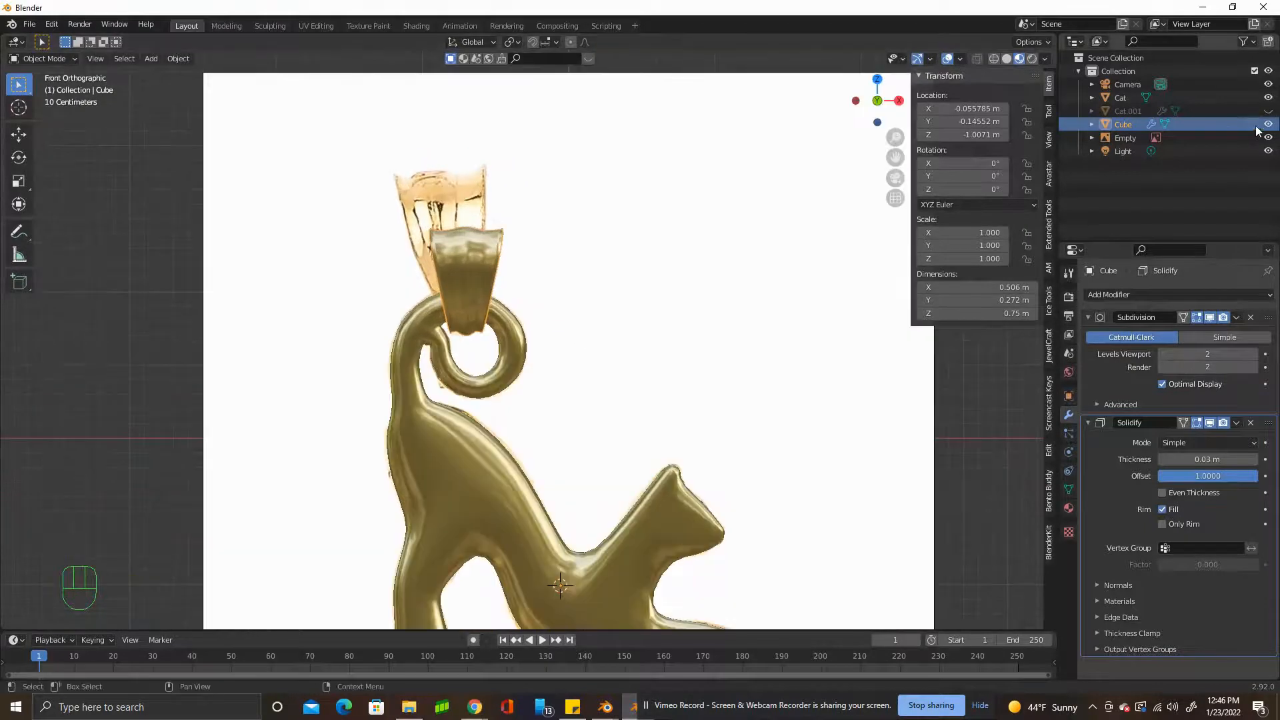
left_click(1269, 137)
scroll(565, 249, "up", 3)
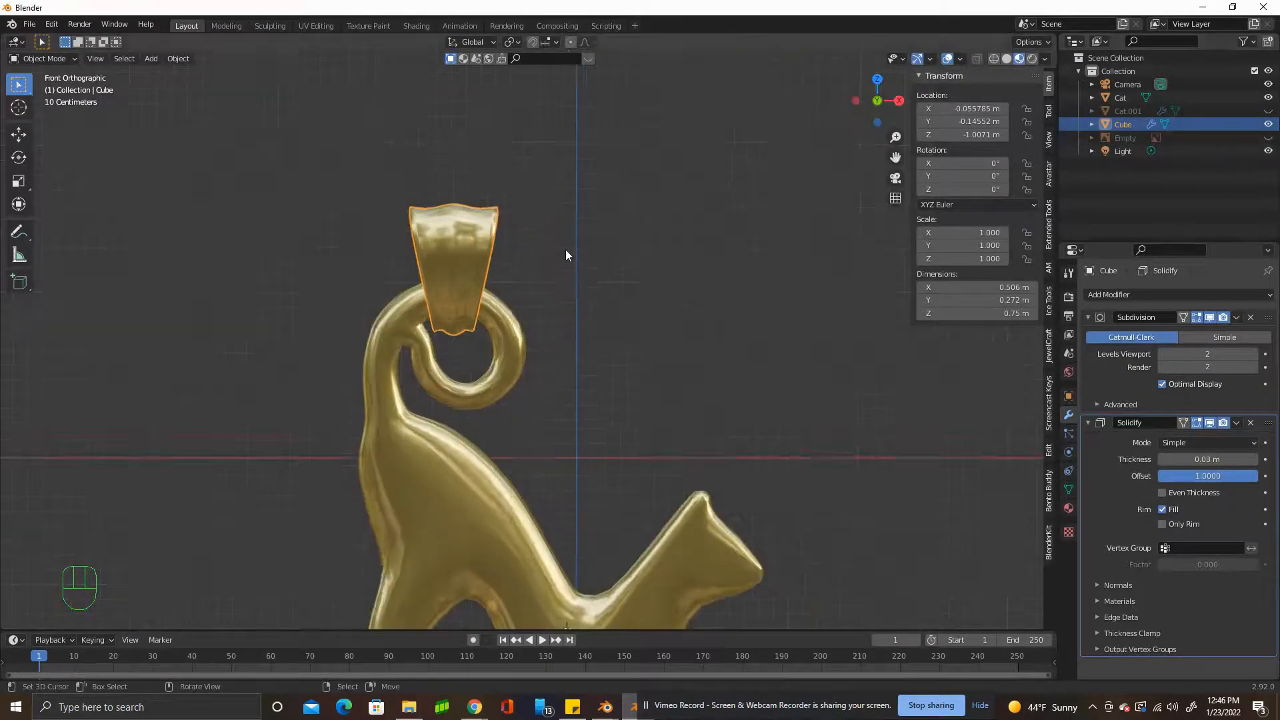
Scale the bail along Y to about 1.086 and show the whole pendant in front view.
middle_click_drag(498, 252, 520, 407)
key("s")
key("y")
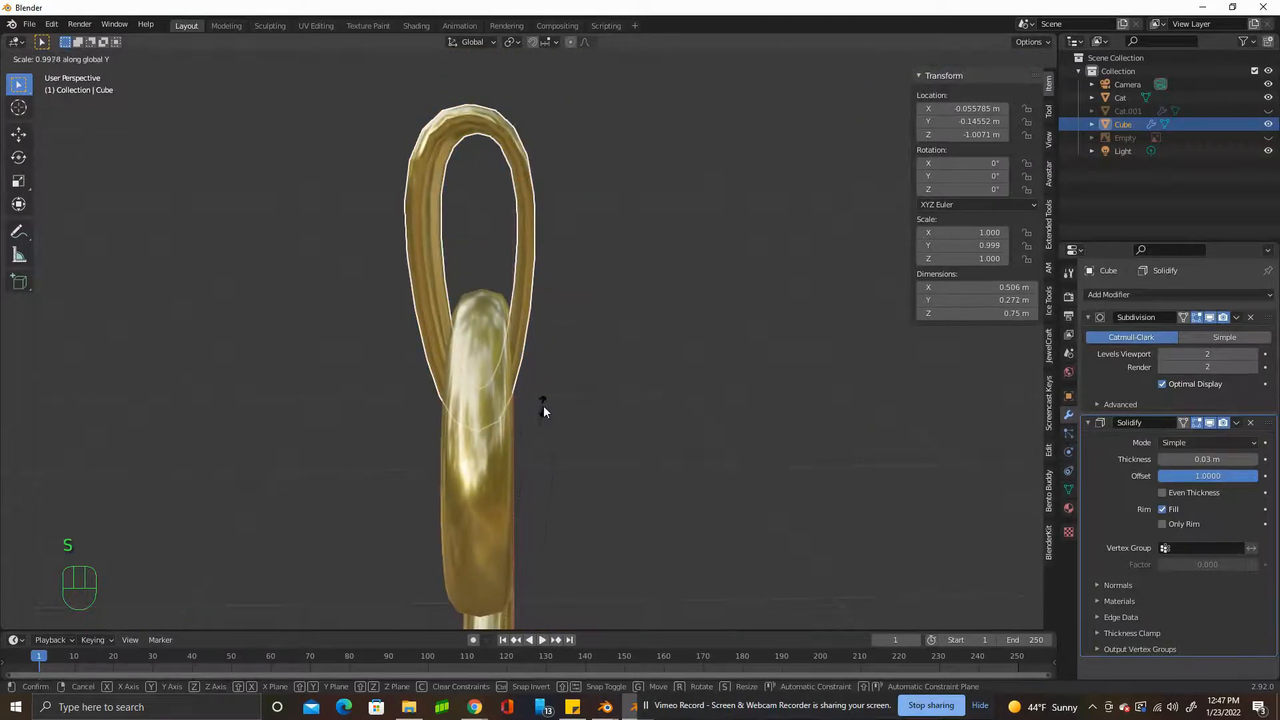
left_click(720, 366)
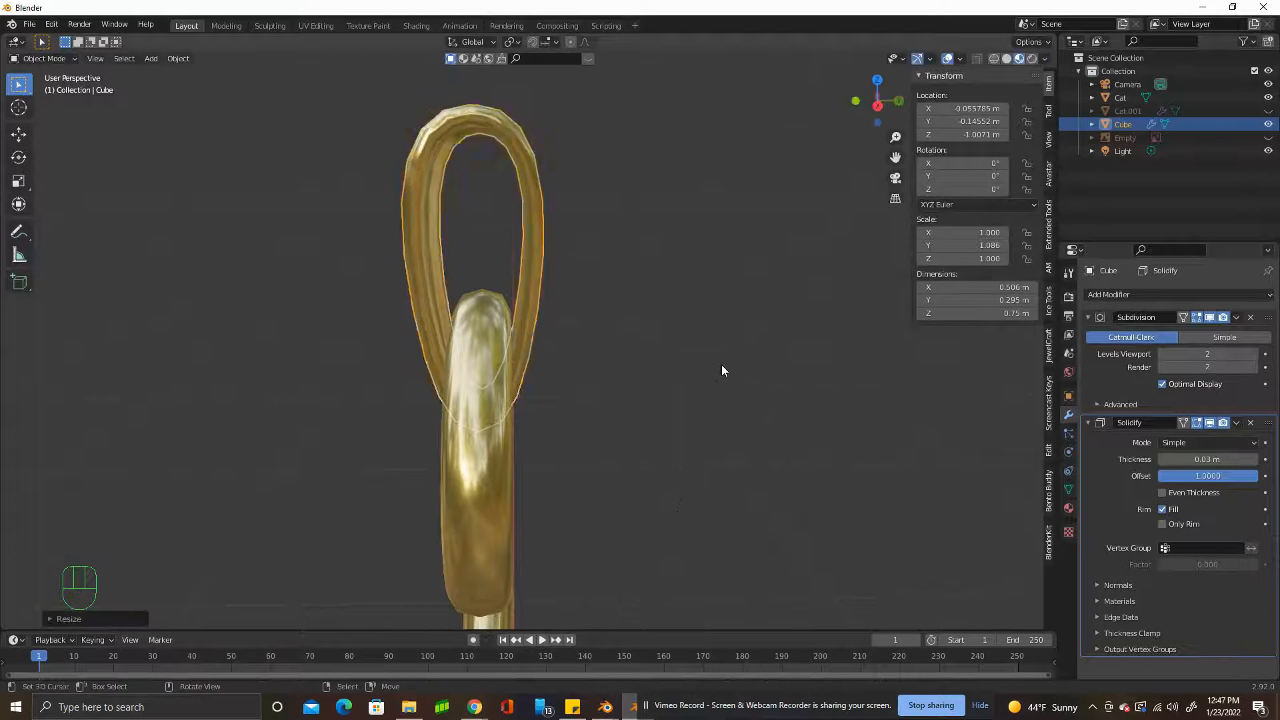
key("KP_1")
scroll(536, 357, "down", 3)
middle_click_drag(743, 454, 701, 318, "shift")
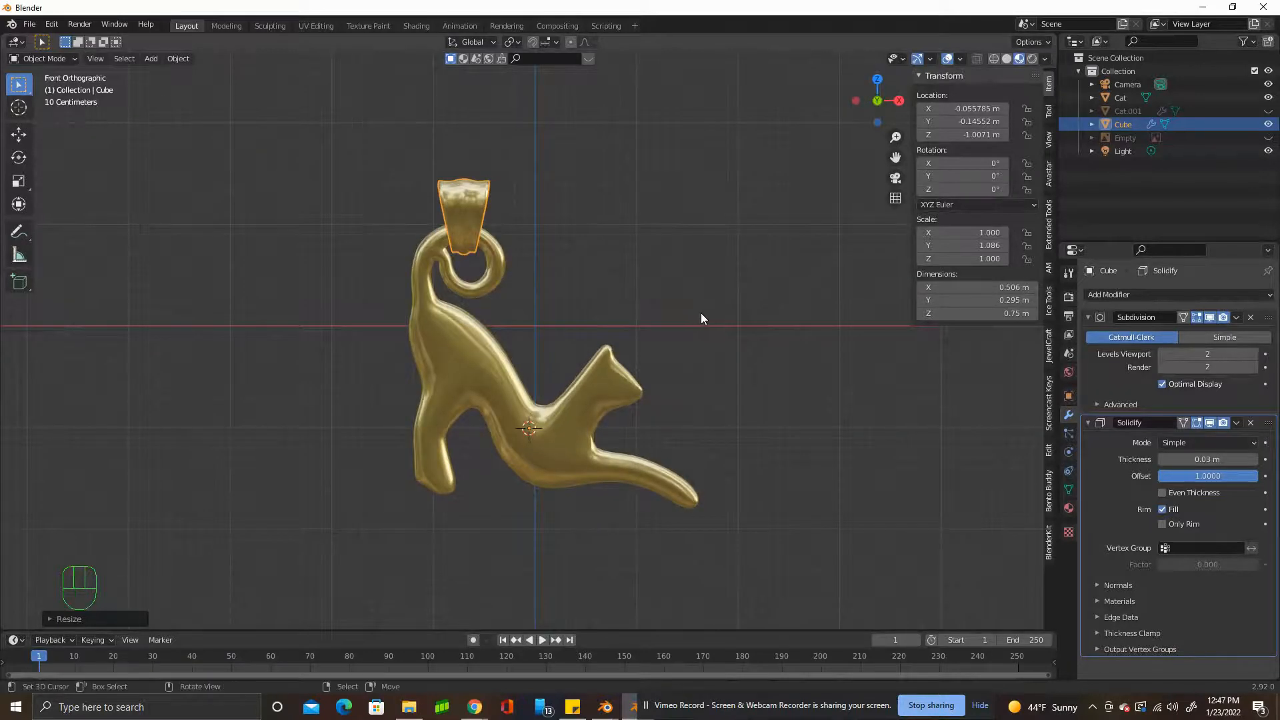